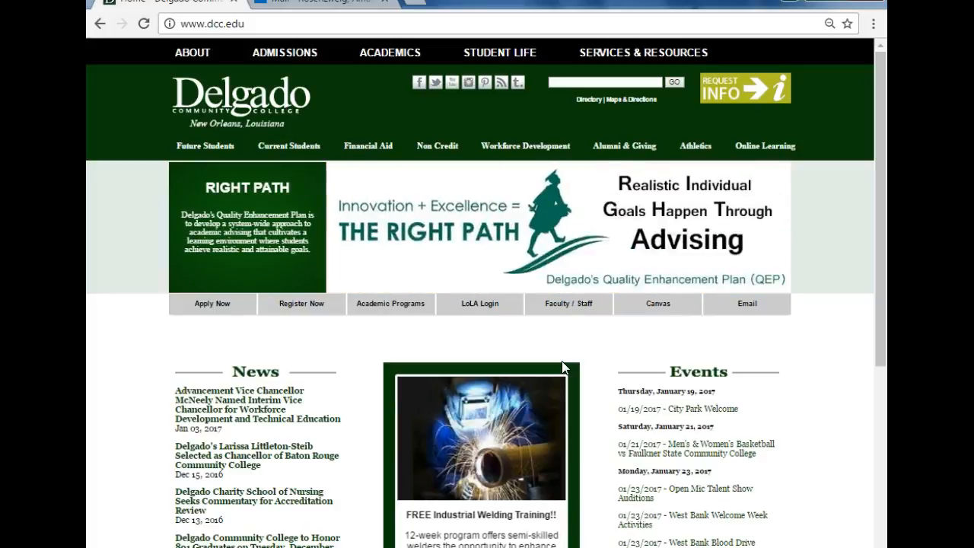
# Step: Open Canvas from the Delgado home page and log in with the LoLA username and the account password
pyautogui.click(655, 306)
pyautogui.click(407, 181)
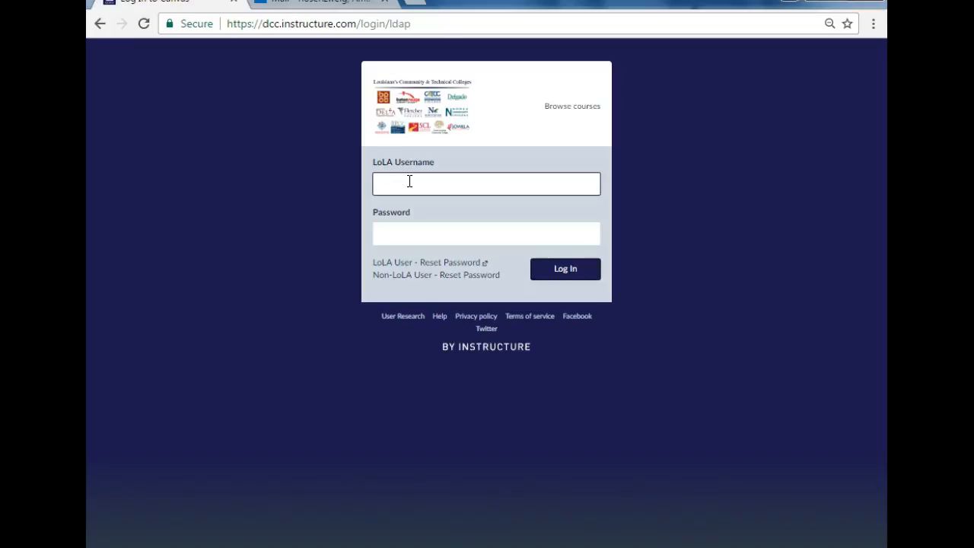
pyautogui.write('amand')
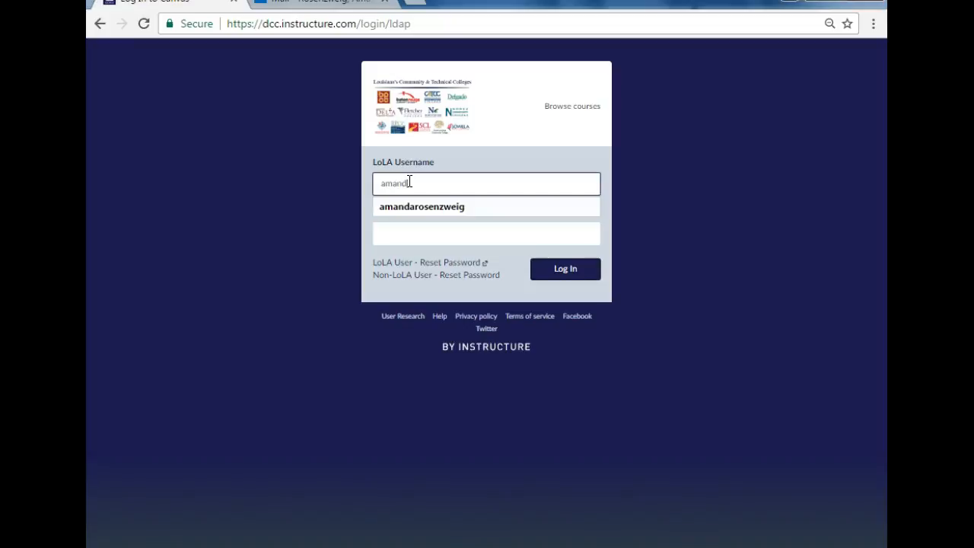
pyautogui.press('Down')
pyautogui.press('Tab')
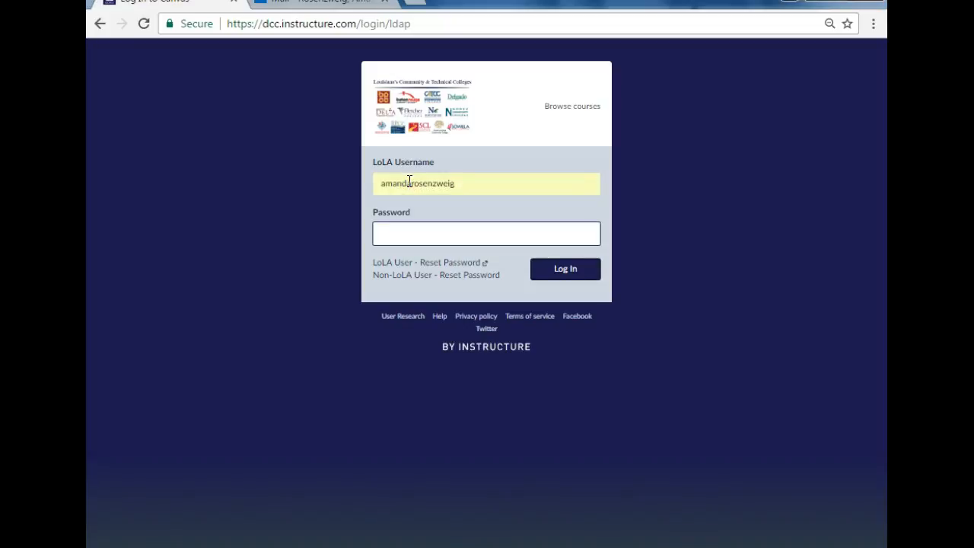
pyautogui.write('*************')
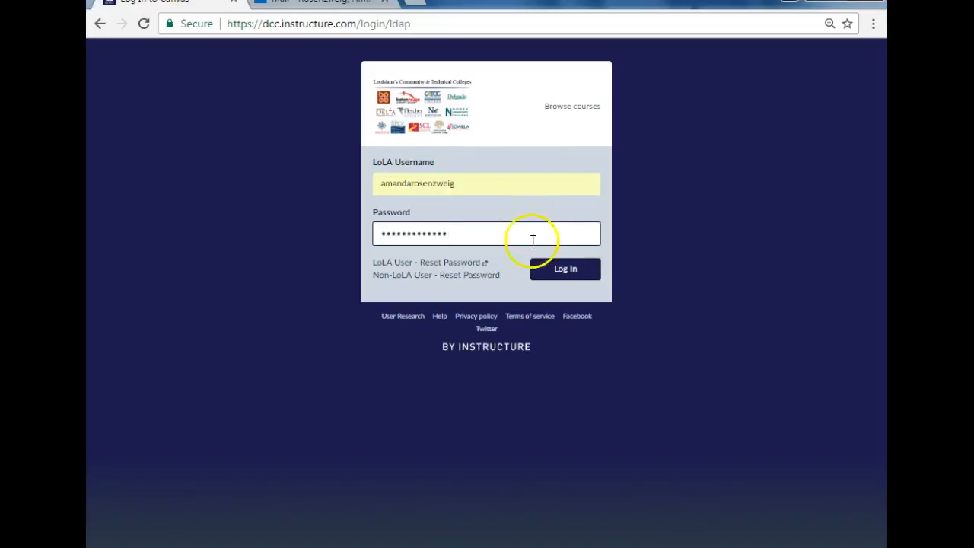
pyautogui.click(570, 284)
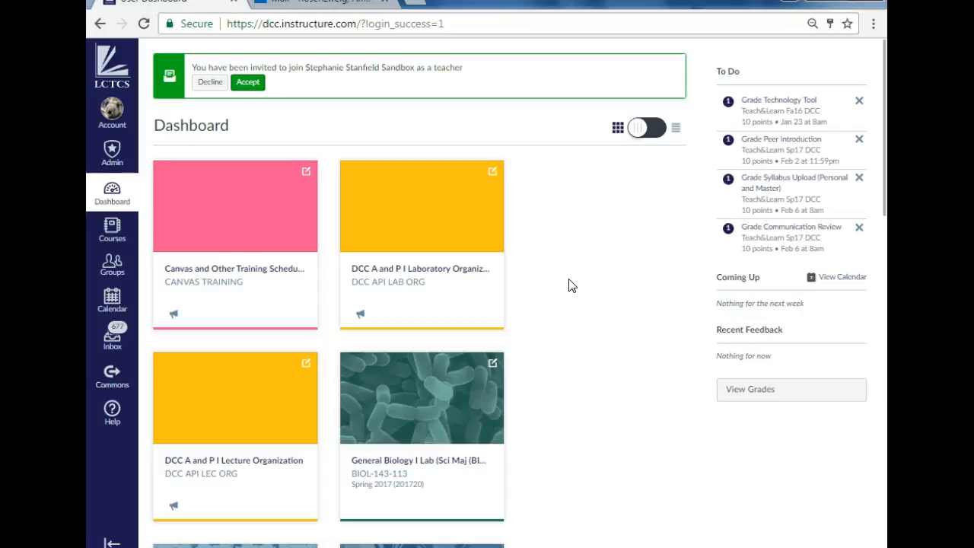
# Step: Look through the course cards on the dashboard and switch the dashboard to the Recent Activity view
pyautogui.click(564, 289)
pyautogui.click(600, 237)
pyautogui.scroll(-6, 601, 236)
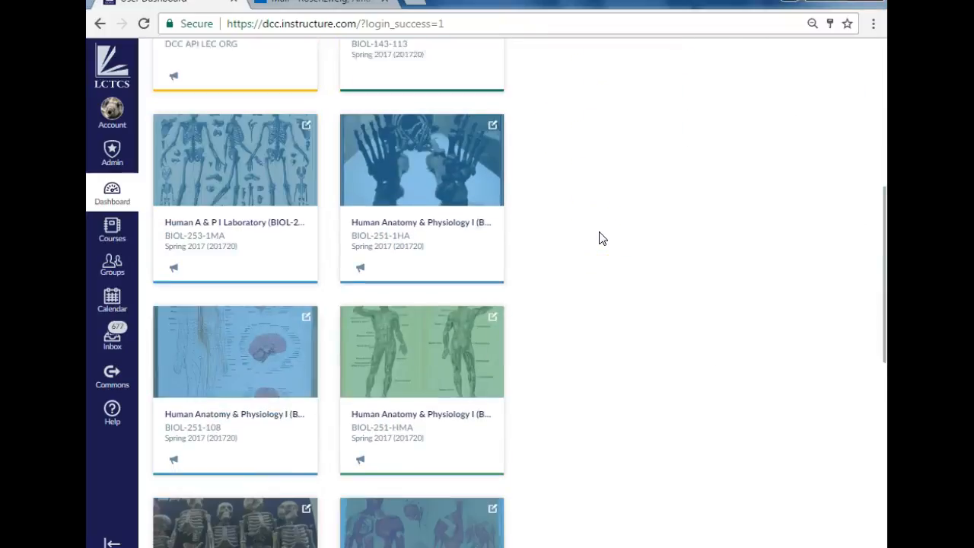
pyautogui.scroll(-6, 601, 238)
pyautogui.scroll(8, 601, 239)
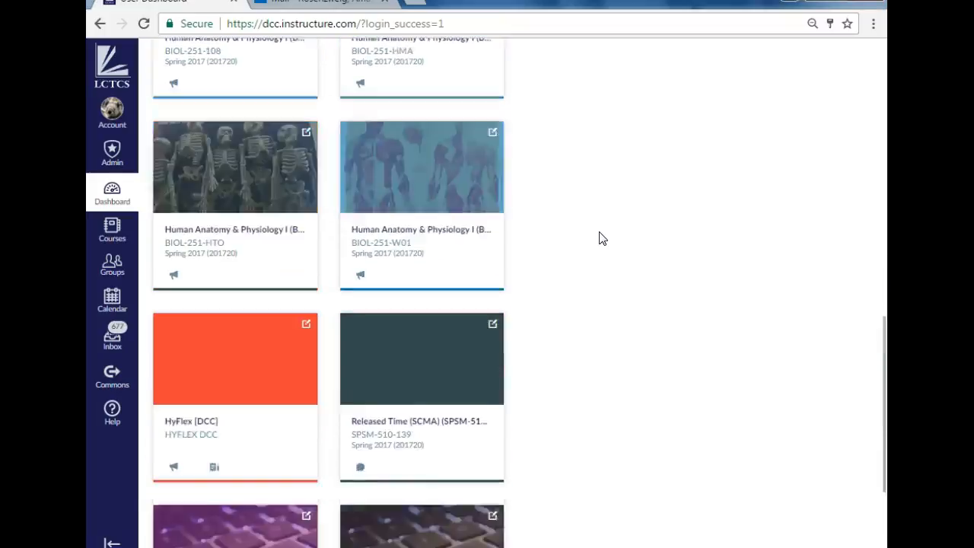
pyautogui.scroll(3, 567, 250)
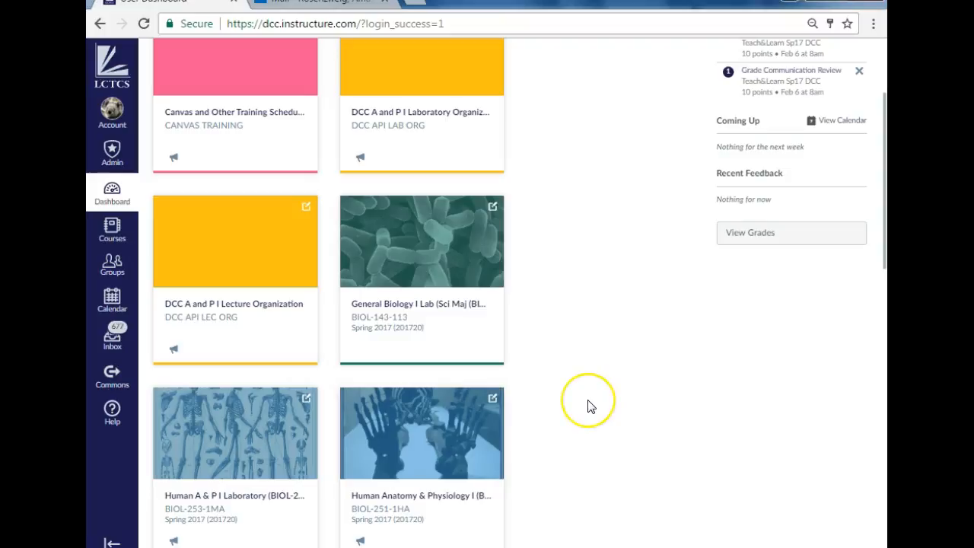
pyautogui.scroll(3, 590, 405)
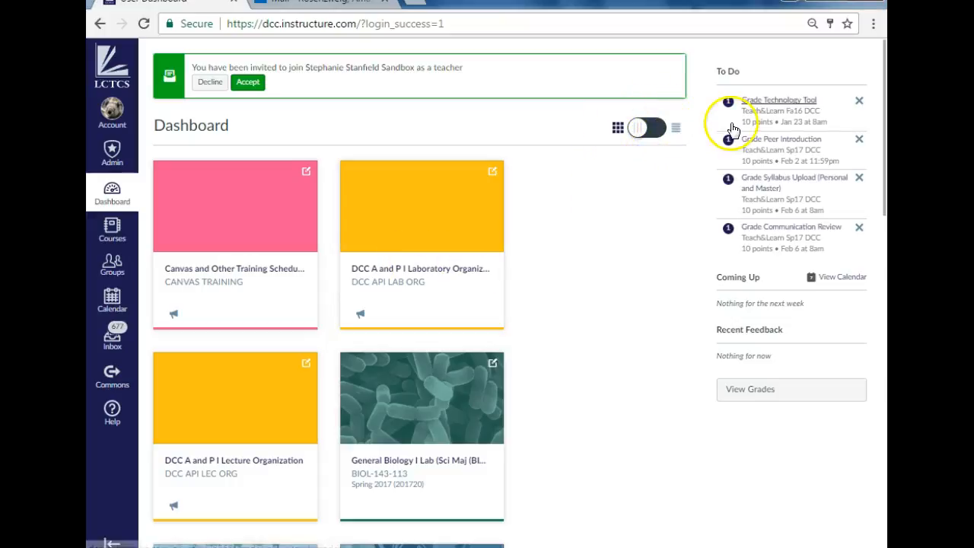
pyautogui.click(641, 133)
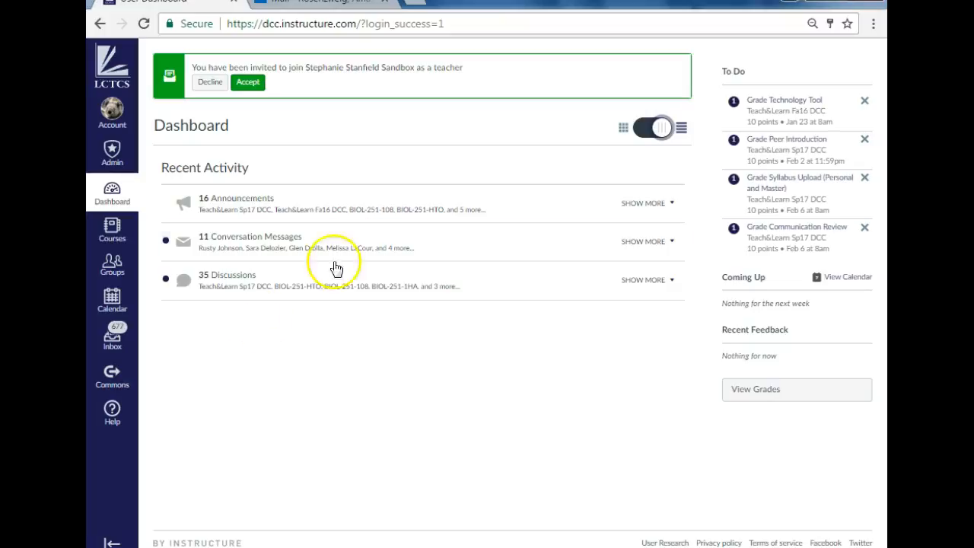
# Step: Try reducing the browser page zoom to 67% and restore it to 80%
pyautogui.click(874, 30)
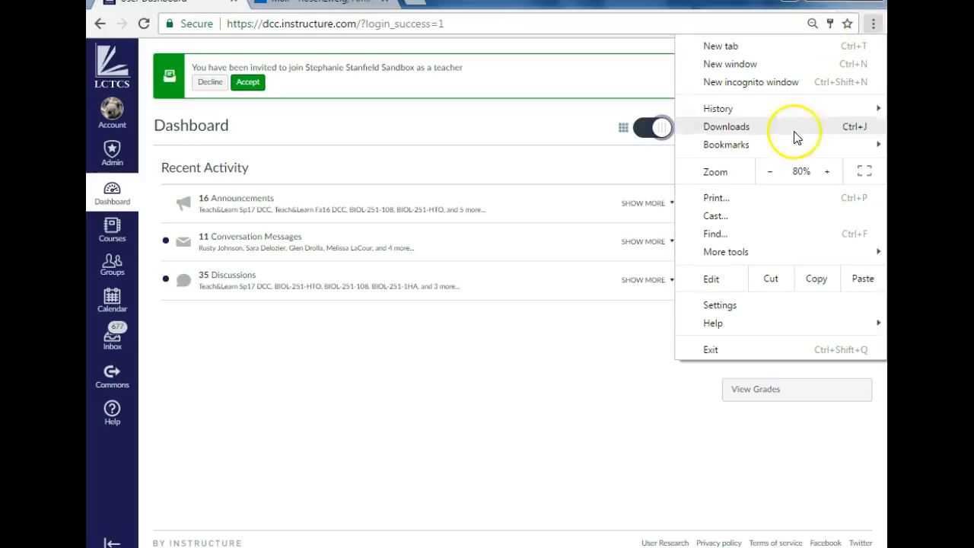
pyautogui.click(769, 172)
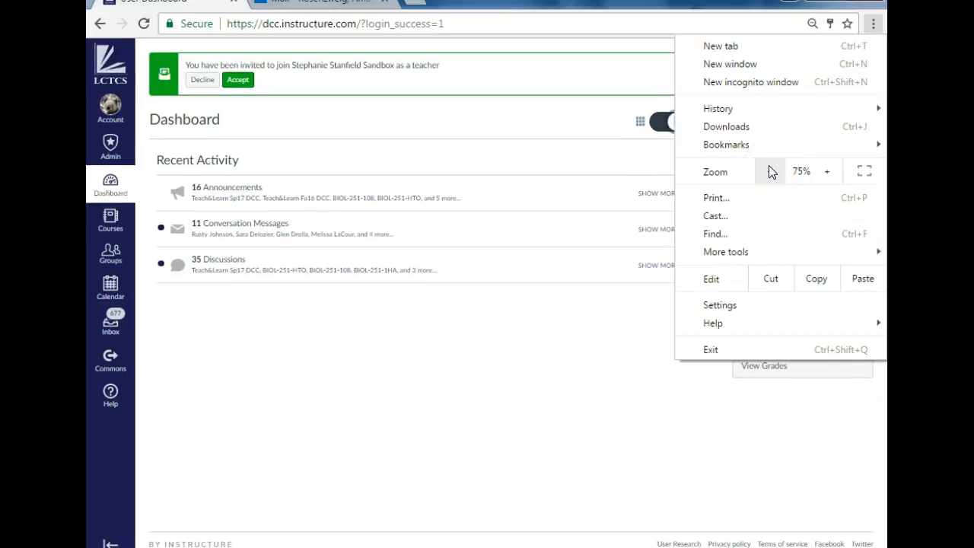
pyautogui.click(769, 172)
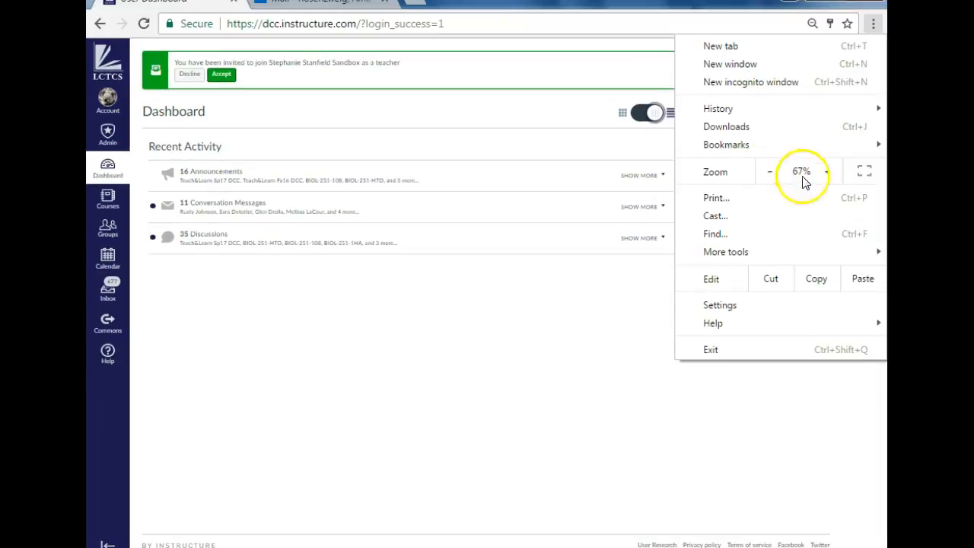
pyautogui.click(826, 172)
pyautogui.click(827, 172)
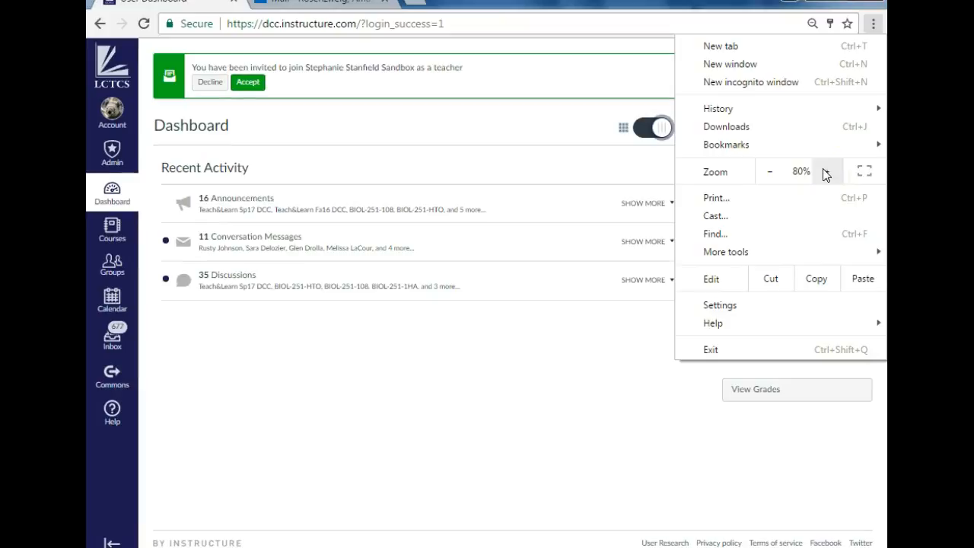
pyautogui.click(637, 337)
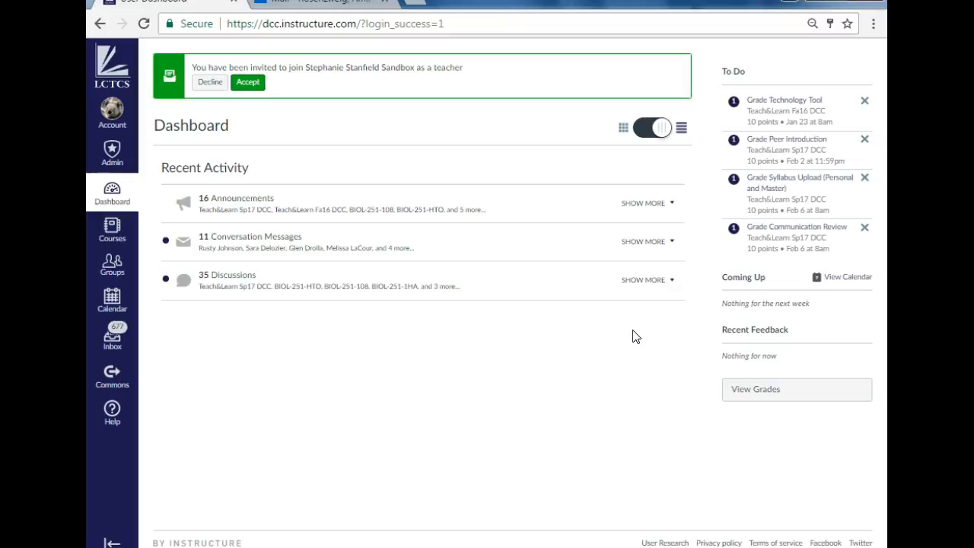
# Step: Switch the dashboard back to the course card view and look through the cards
pyautogui.click(663, 136)
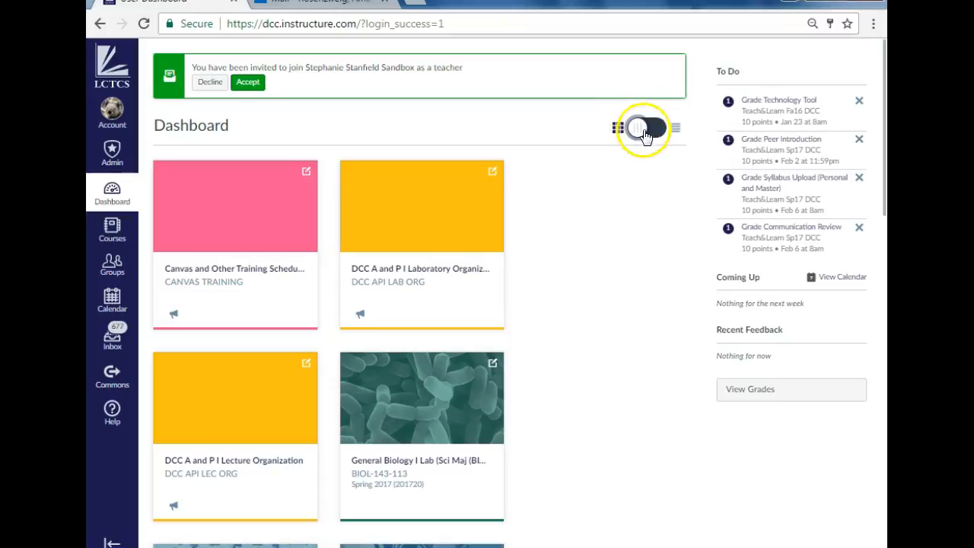
pyautogui.scroll(-2, 550, 228)
pyautogui.scroll(-2, 549, 227)
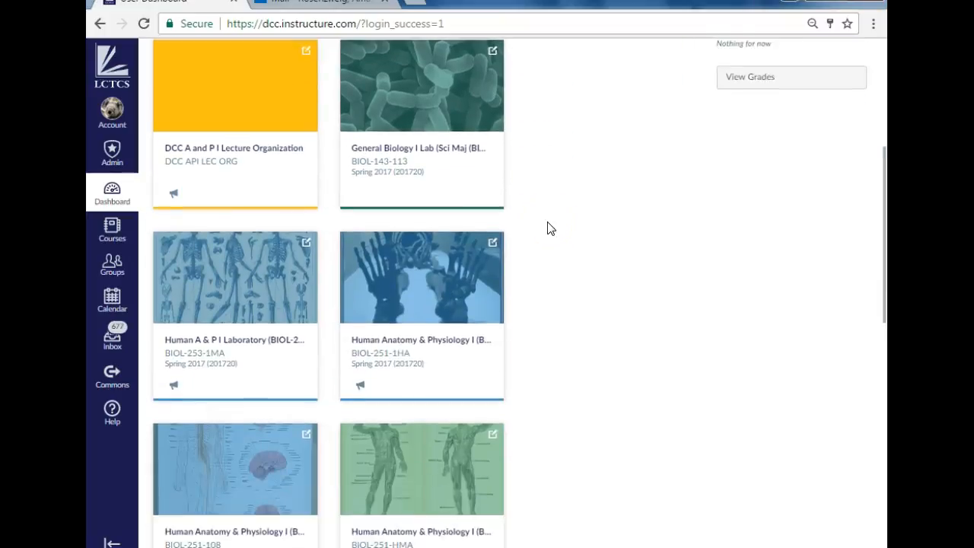
pyautogui.scroll(5, 550, 228)
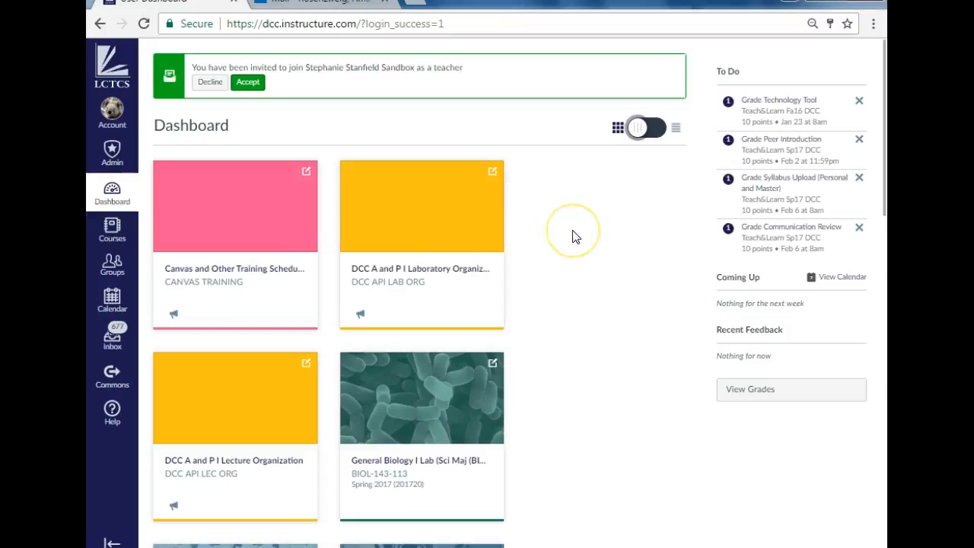
pyautogui.scroll(-8, 574, 236)
pyautogui.scroll(6, 576, 236)
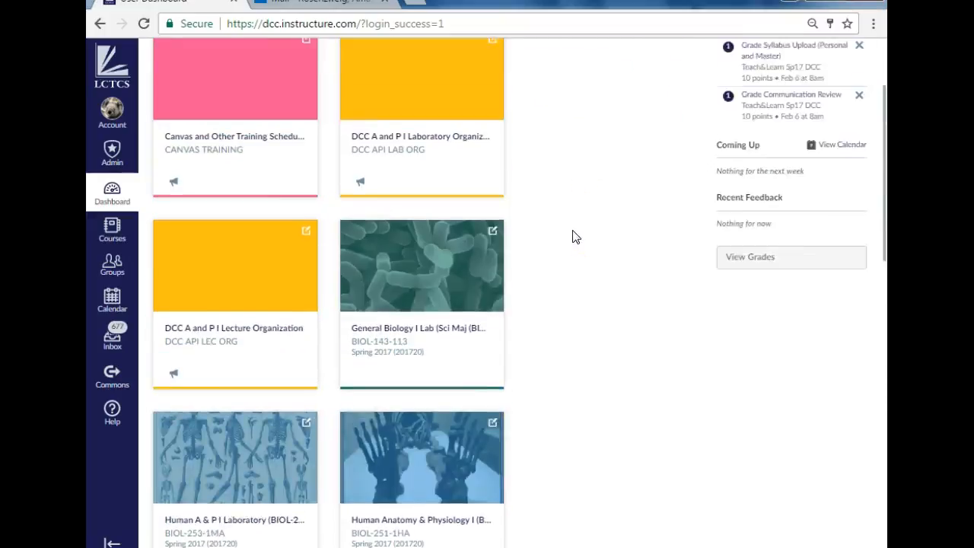
pyautogui.scroll(2, 576, 237)
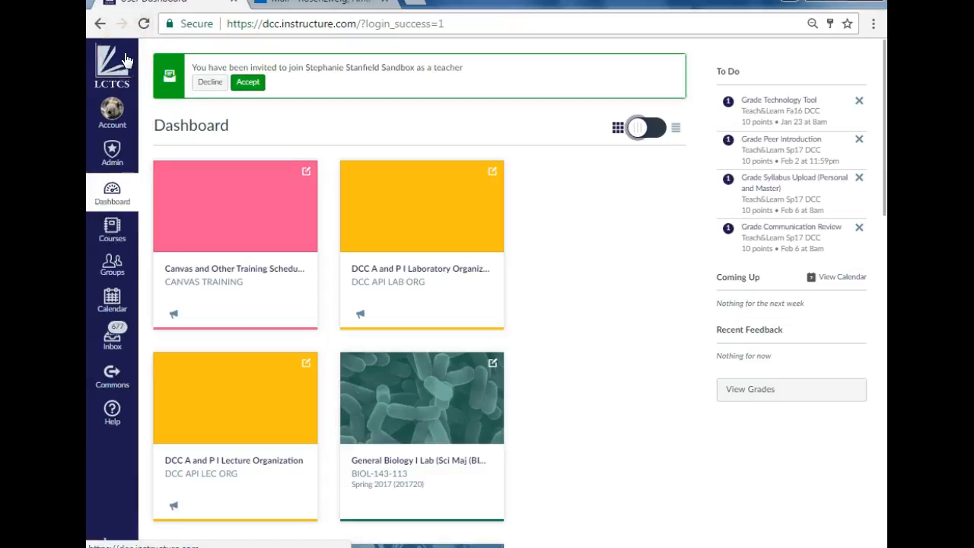
# Step: Open the All Courses page from the bottom of the course list
pyautogui.click(109, 232)
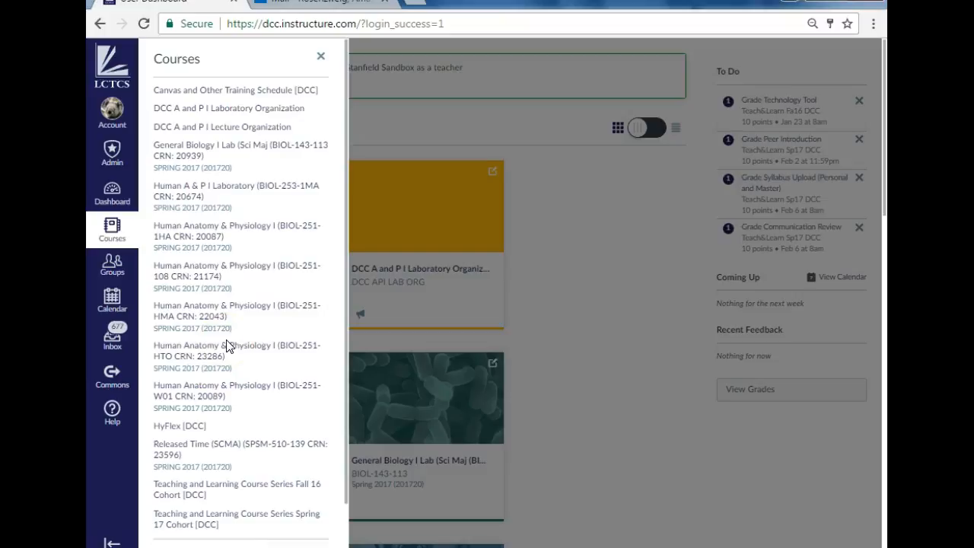
pyautogui.scroll(-1, 235, 320)
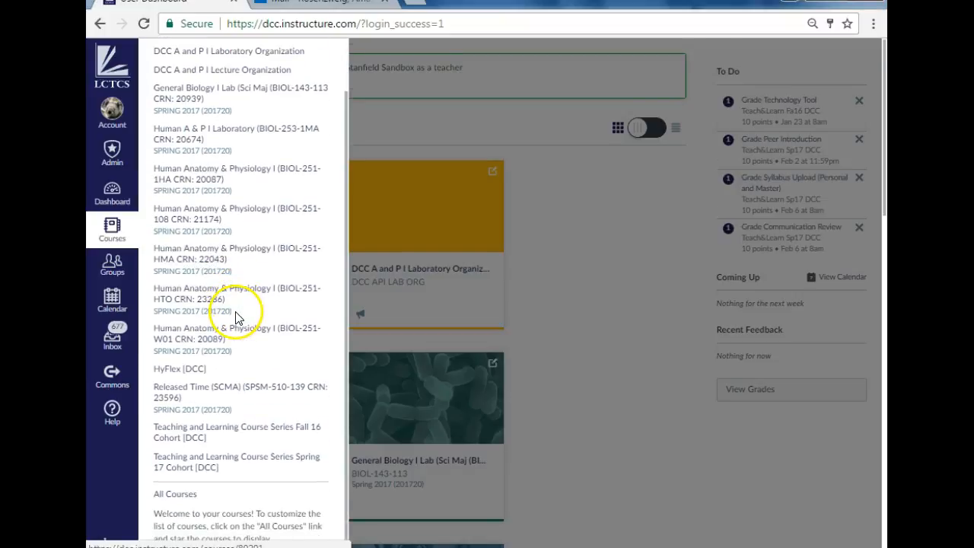
pyautogui.scroll(-1, 235, 318)
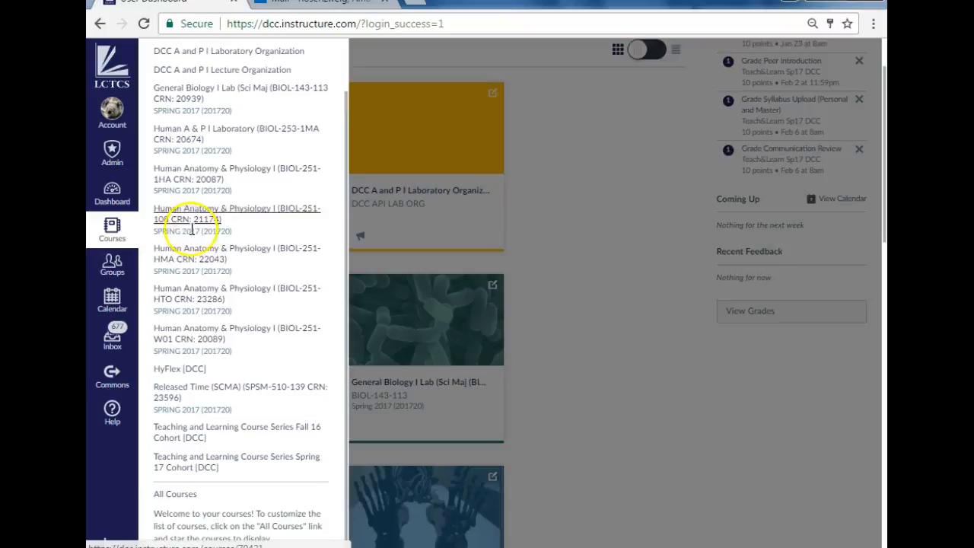
pyautogui.click(176, 495)
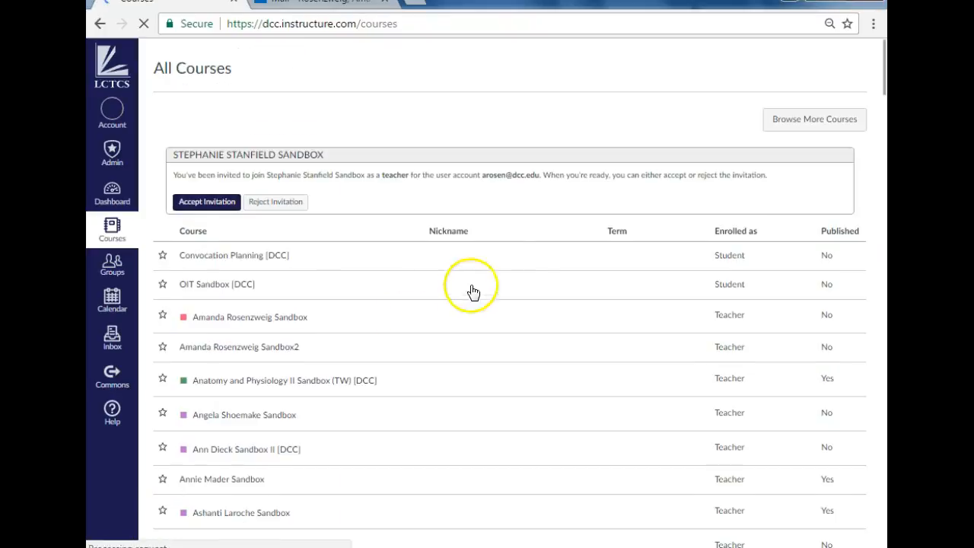
# Step: Examine the All Courses page, including the current courses, Past Enrollments and Future Enrollments
pyautogui.scroll(-2, 532, 273)
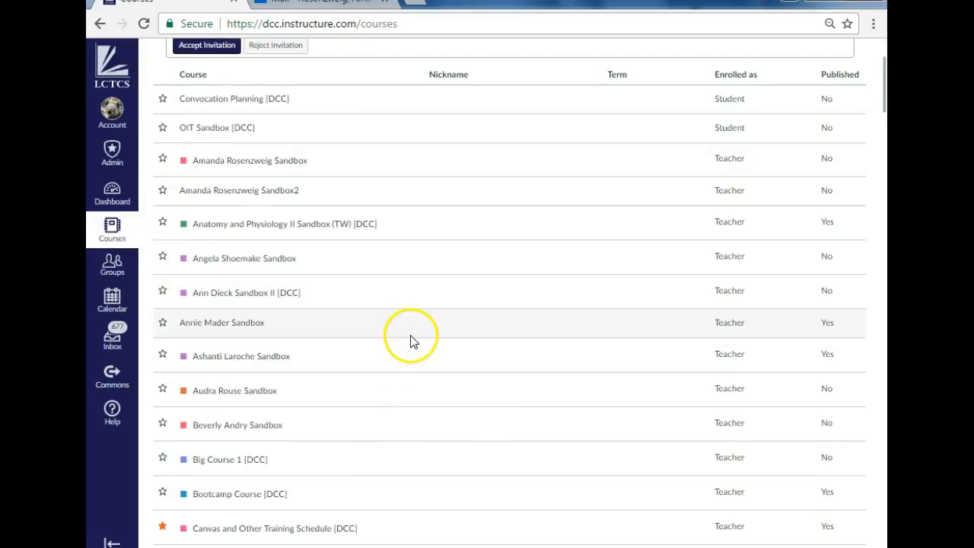
pyautogui.scroll(2, 330, 178)
pyautogui.scroll(-4, 312, 261)
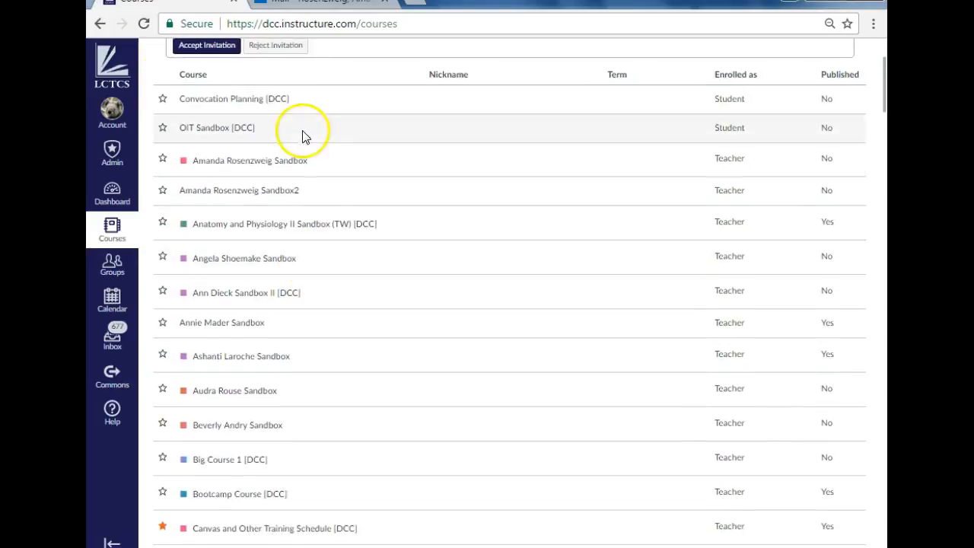
pyautogui.scroll(-12, 296, 235)
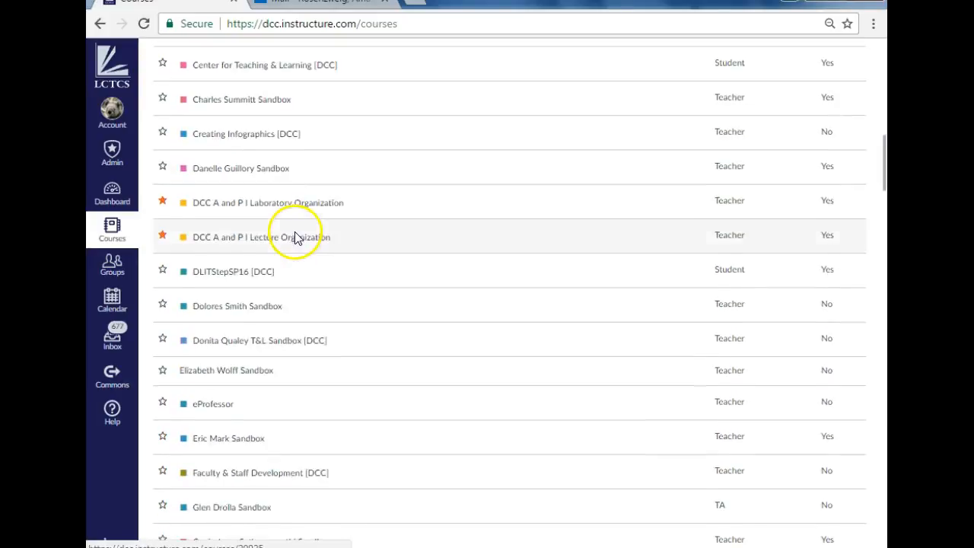
pyautogui.scroll(-15, 295, 238)
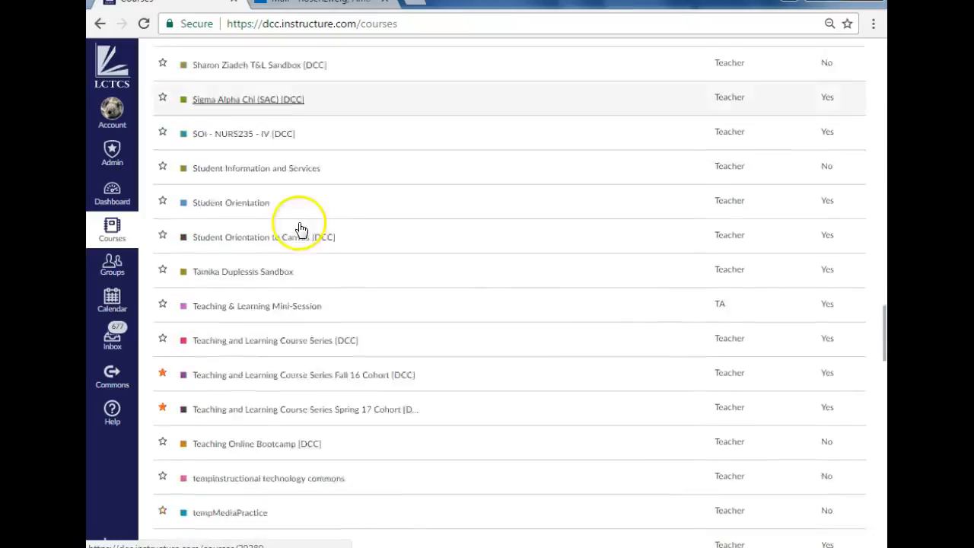
pyautogui.scroll(-1, 299, 226)
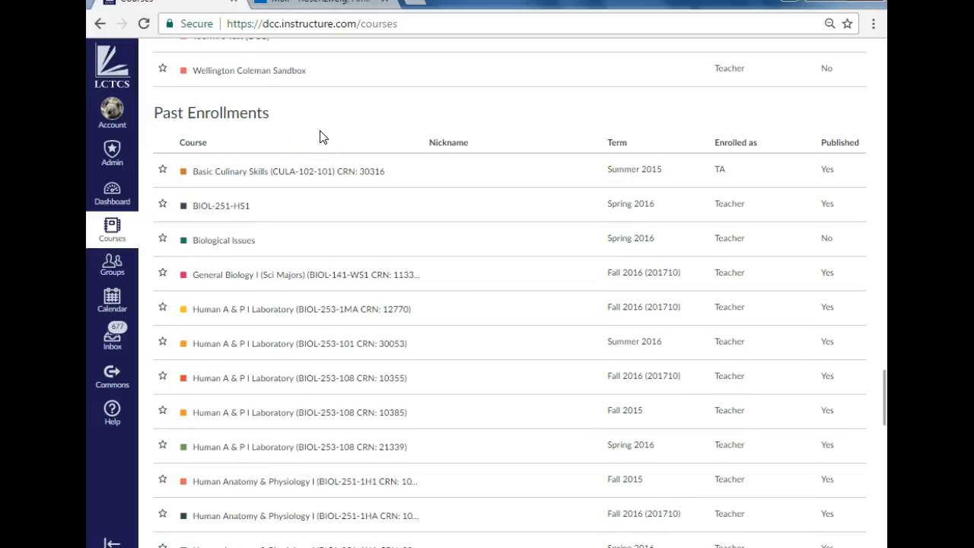
pyautogui.scroll(-15, 319, 137)
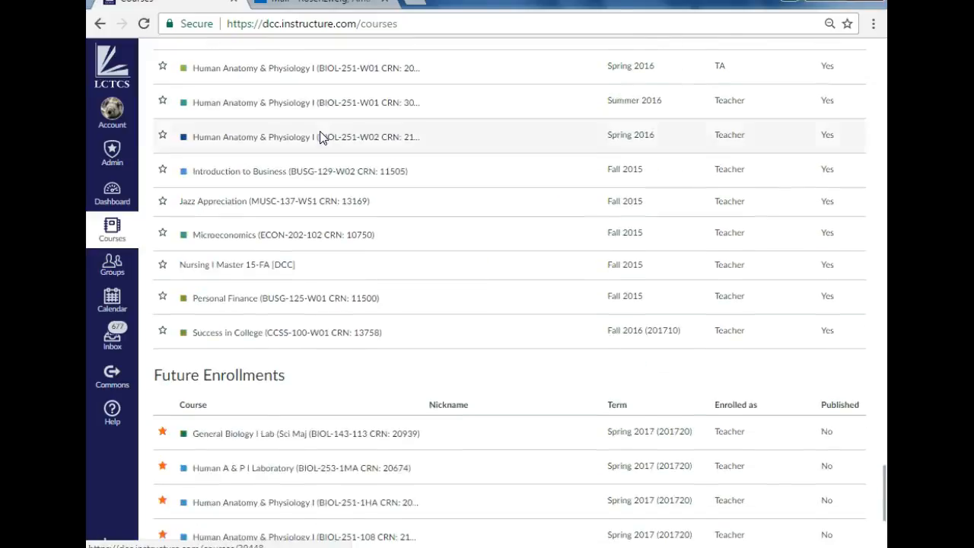
pyautogui.scroll(-1, 320, 137)
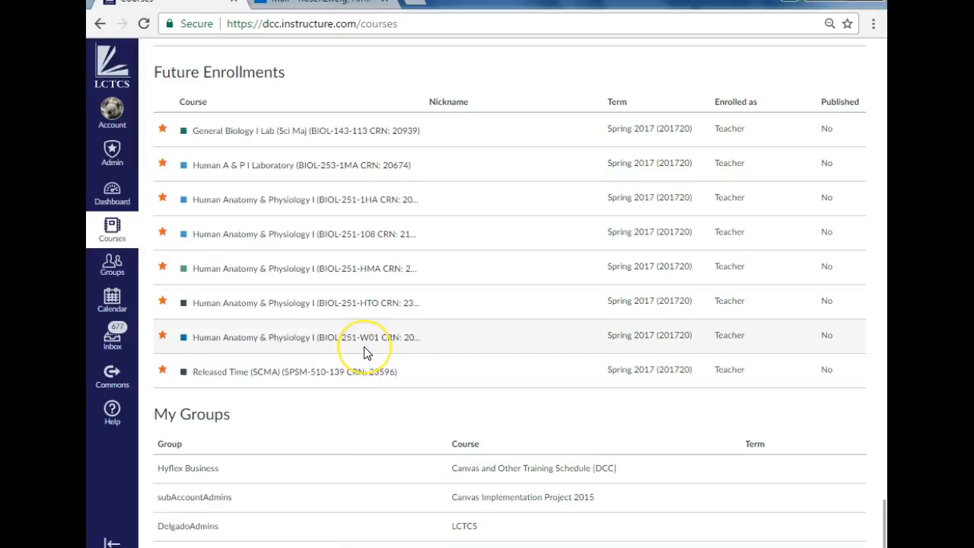
pyautogui.click(280, 347)
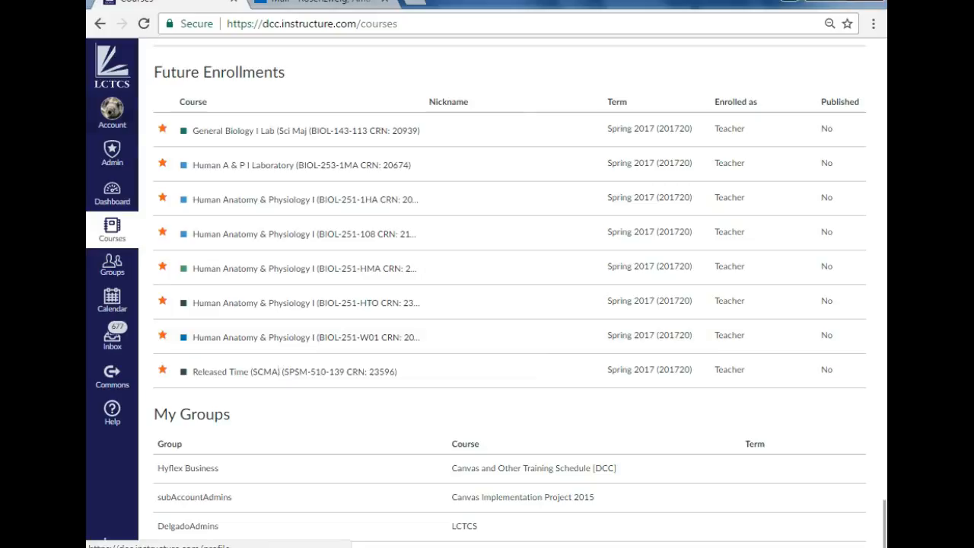
# Step: Star the sandbox course directly below Quality Scorecard [DCC] to add it to the courses menu
pyautogui.scroll(3, 130, 117)
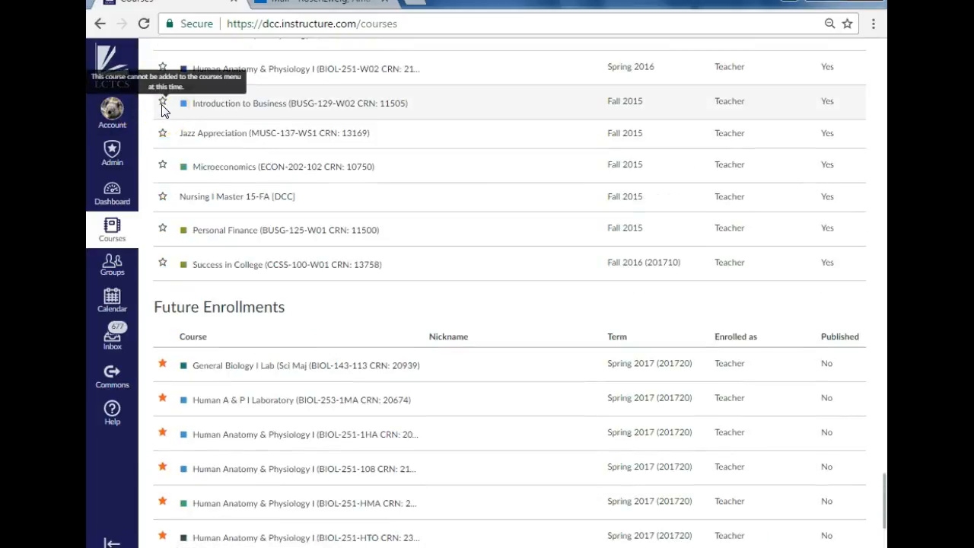
pyautogui.scroll(10, 172, 141)
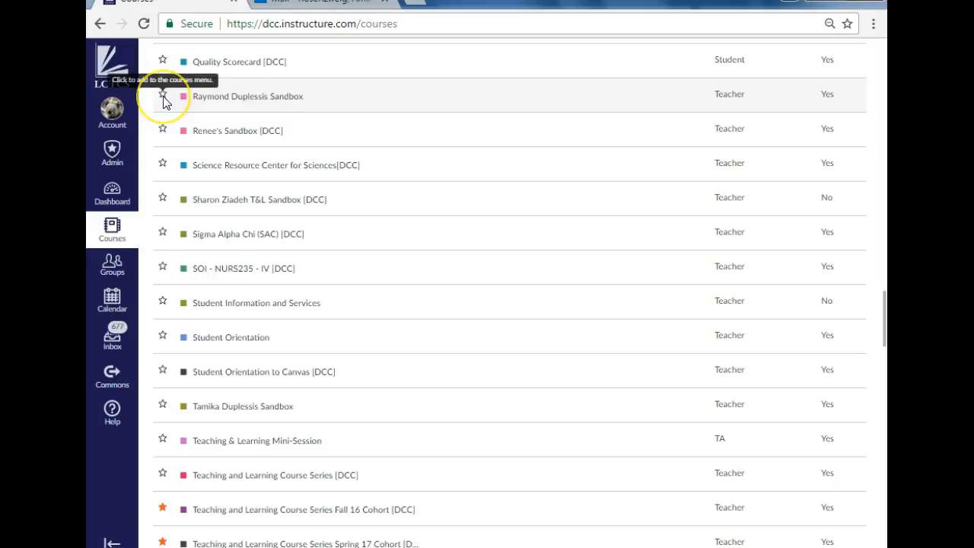
pyautogui.click(161, 97)
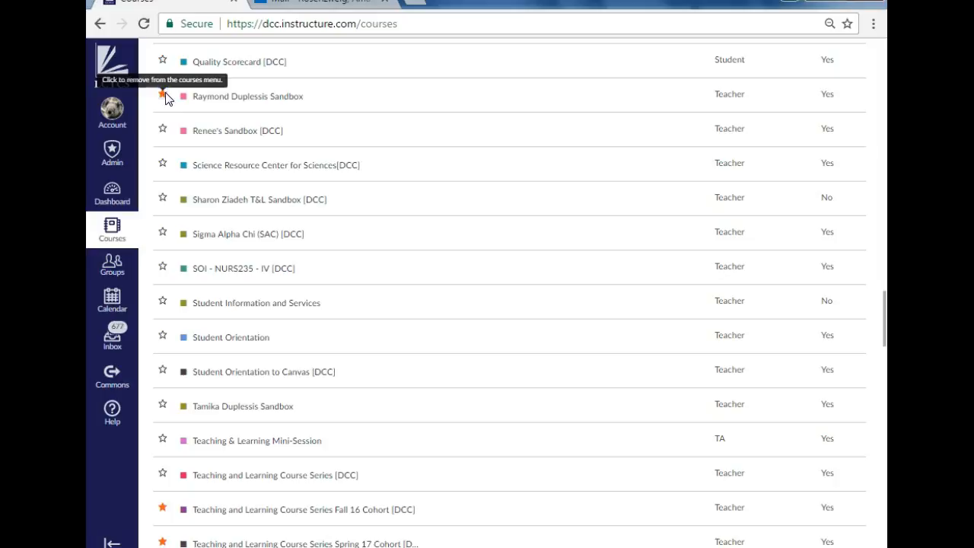
# Step: Unstar the sandbox course directly below Quality Scorecard [DCC] to remove it from the courses menu
pyautogui.click(163, 94)
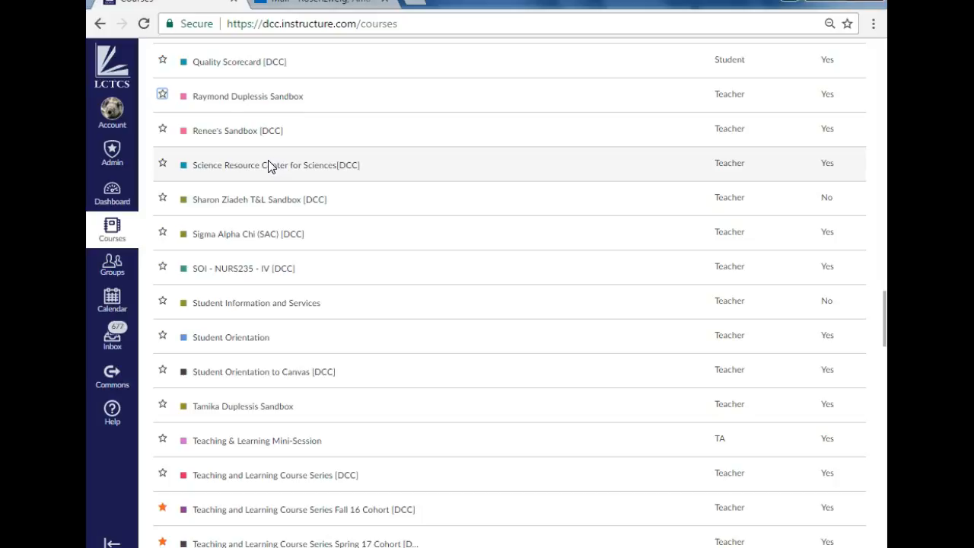
# Step: Return to the dashboard and look through the course cards
pyautogui.scroll(20, 268, 163)
pyautogui.scroll(4, 259, 172)
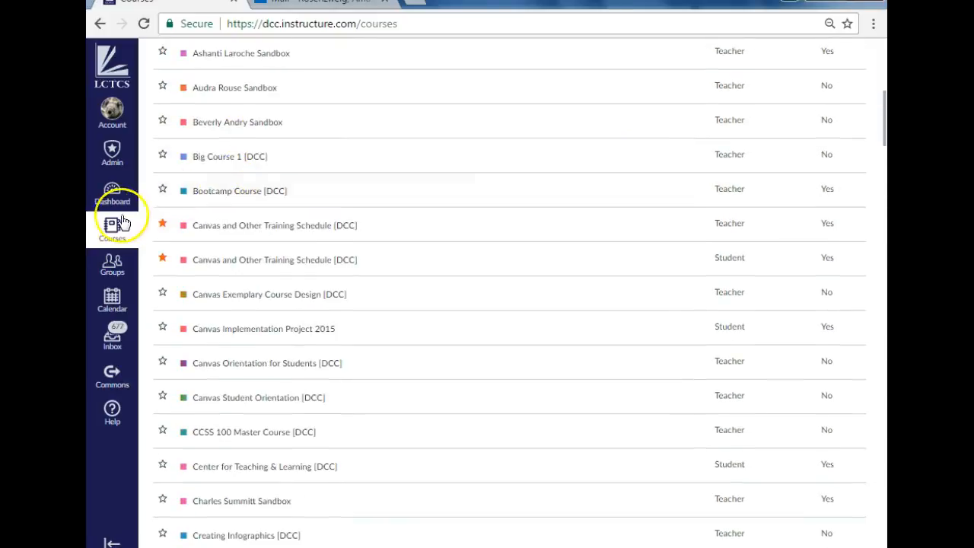
pyautogui.scroll(3, 106, 233)
pyautogui.scroll(3, 106, 233)
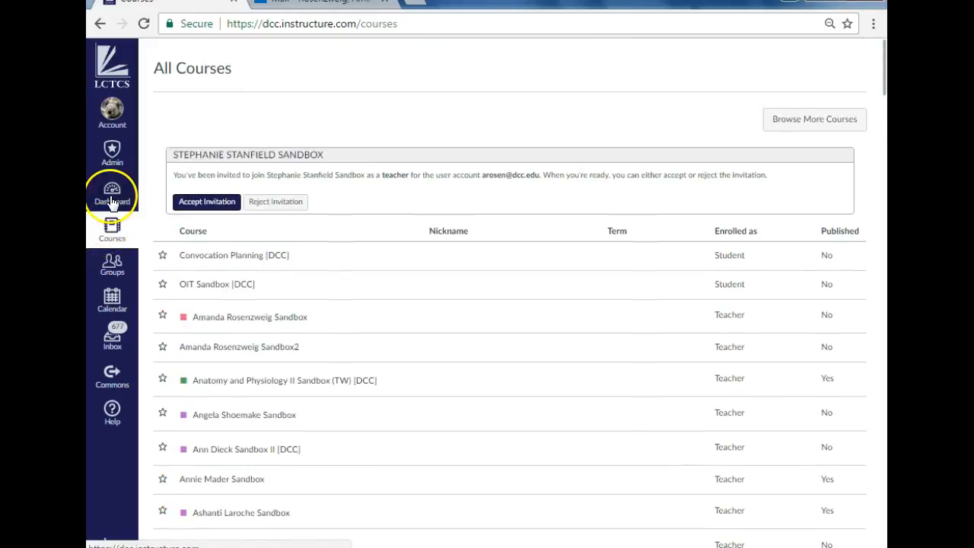
pyautogui.click(112, 199)
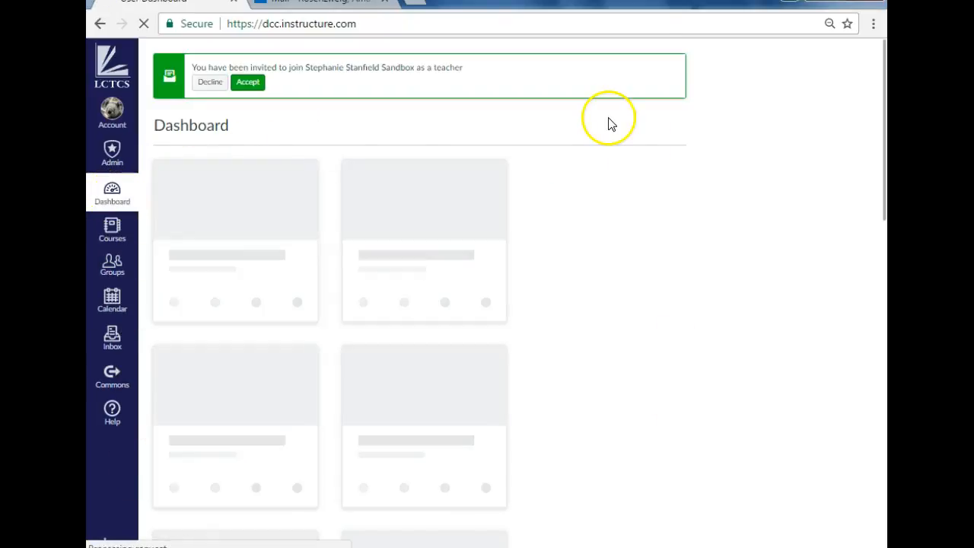
pyautogui.scroll(-3, 606, 222)
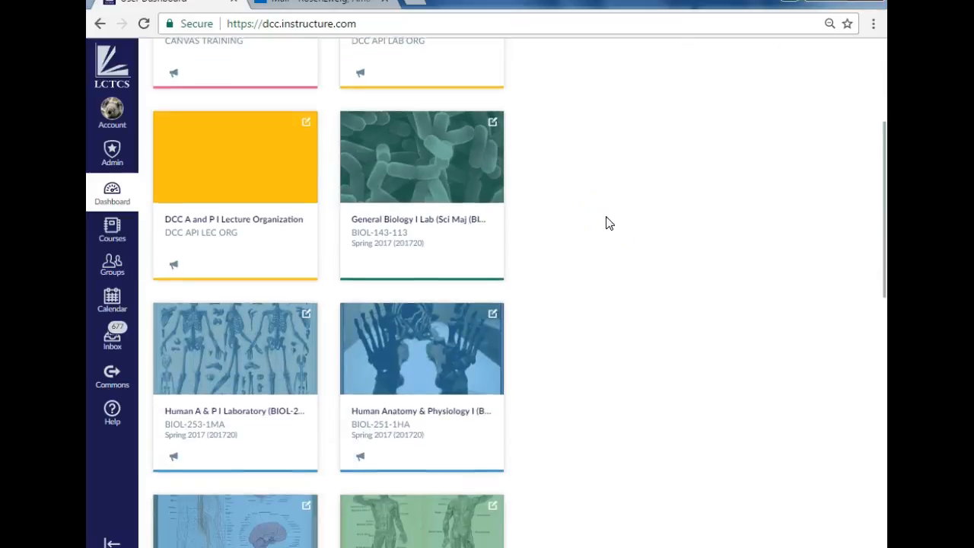
pyautogui.scroll(-1, 606, 222)
pyautogui.scroll(4, 606, 222)
pyautogui.click(604, 225)
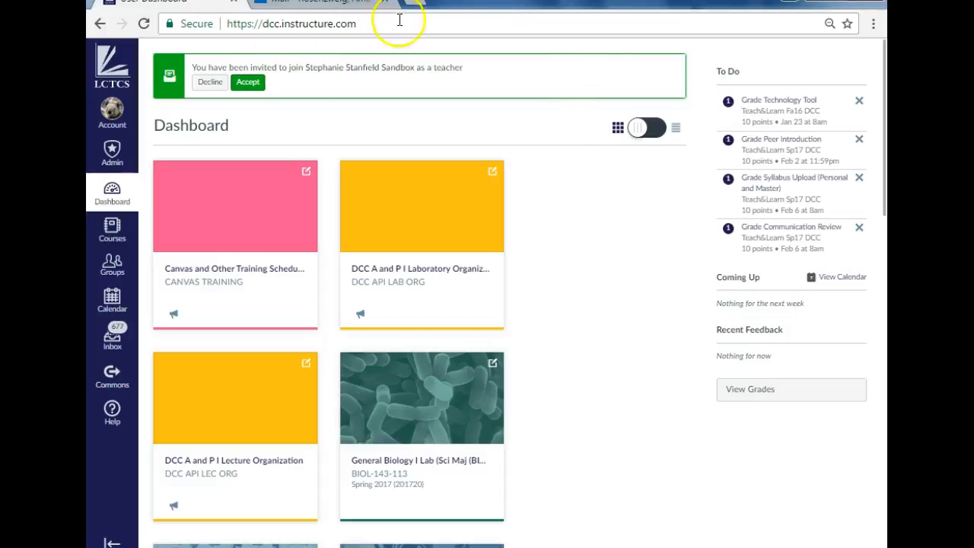
# Step: Open the settings page of the user account
pyautogui.click(107, 111)
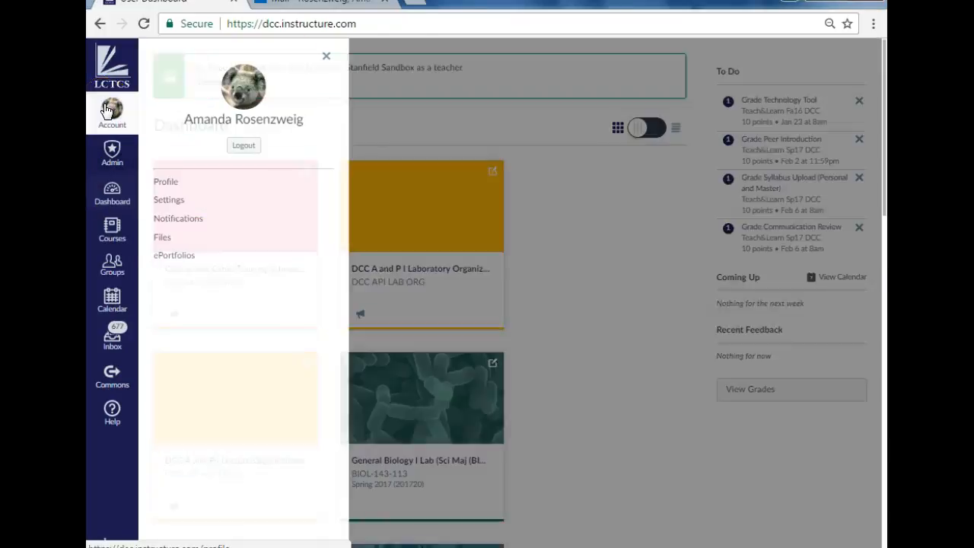
pyautogui.click(174, 202)
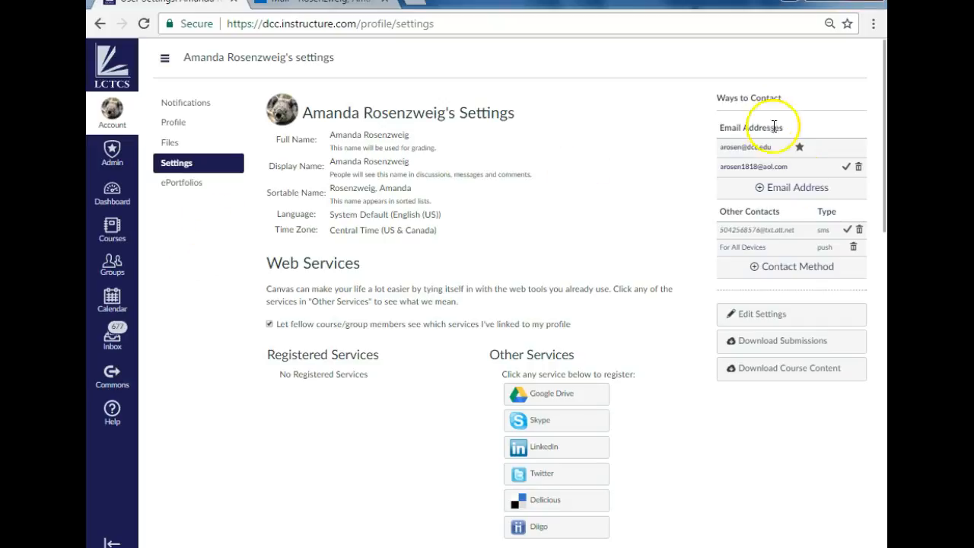
# Step: Register an additional email address under Ways to Contact, entering the personal email, and acknowledge the confirmation notice
pyautogui.click(791, 189)
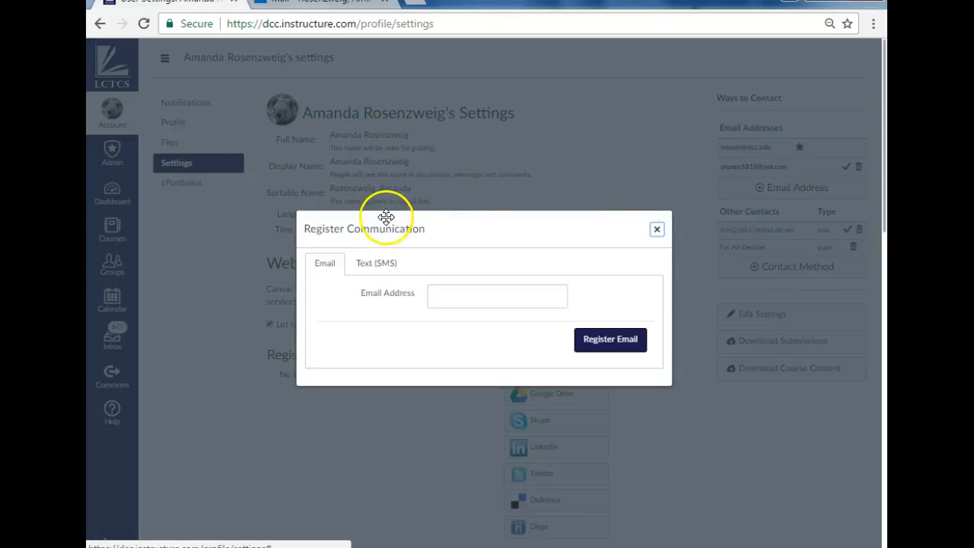
pyautogui.click(512, 296)
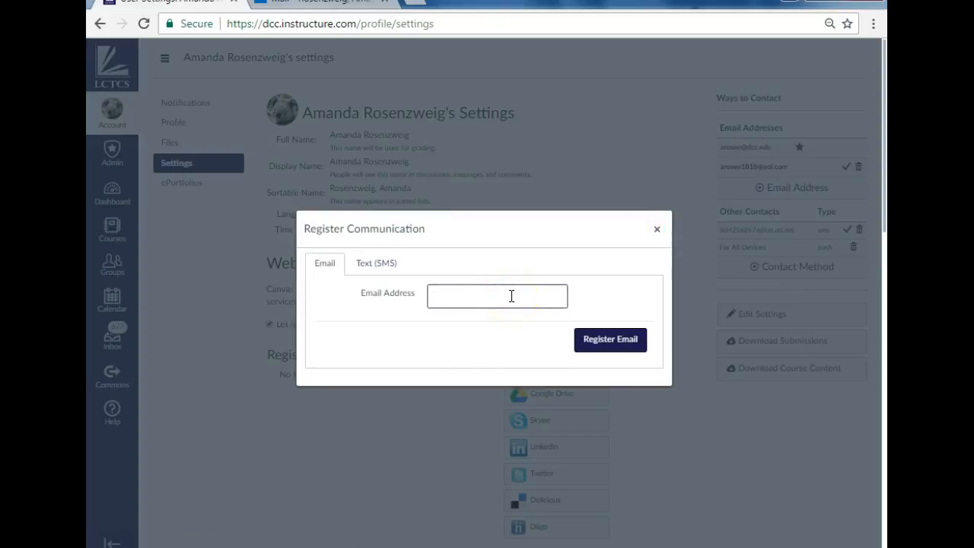
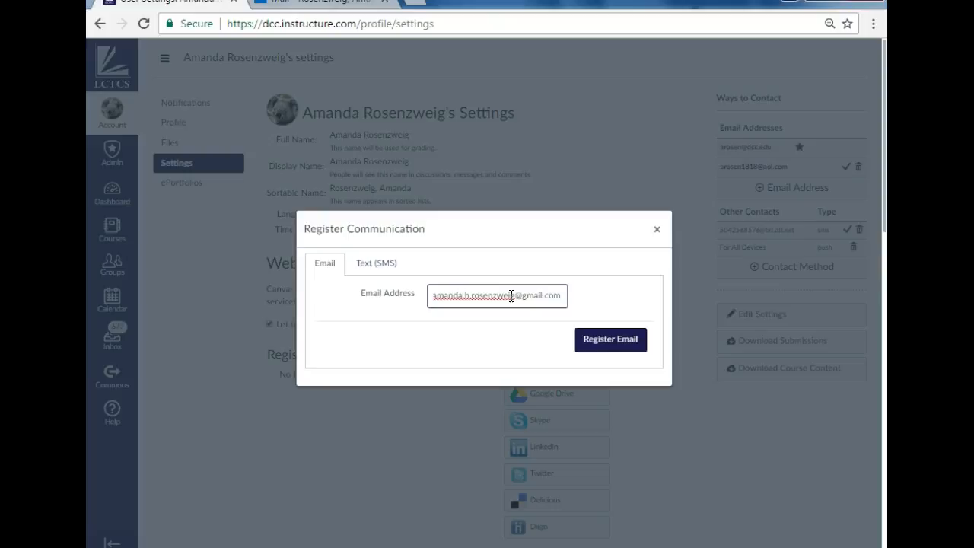
pyautogui.click(599, 345)
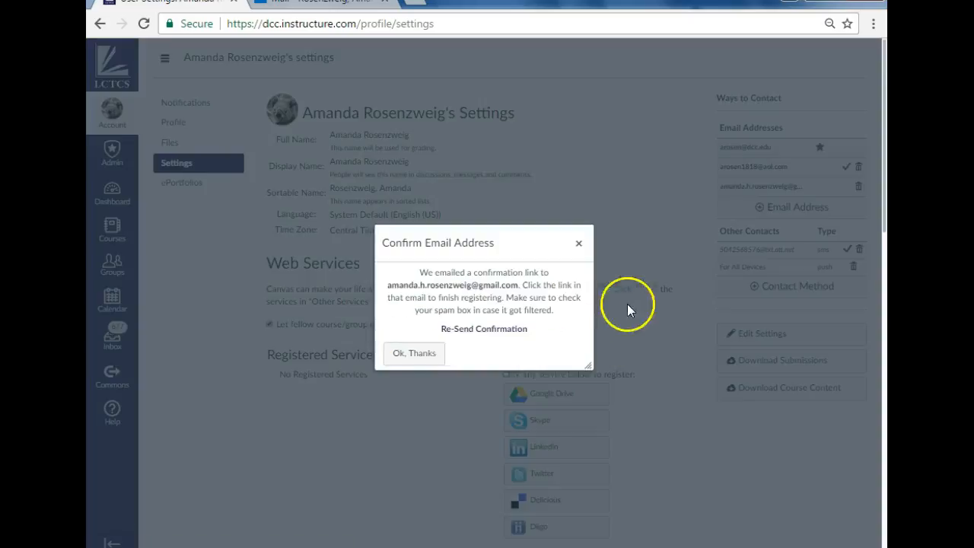
pyautogui.click(414, 353)
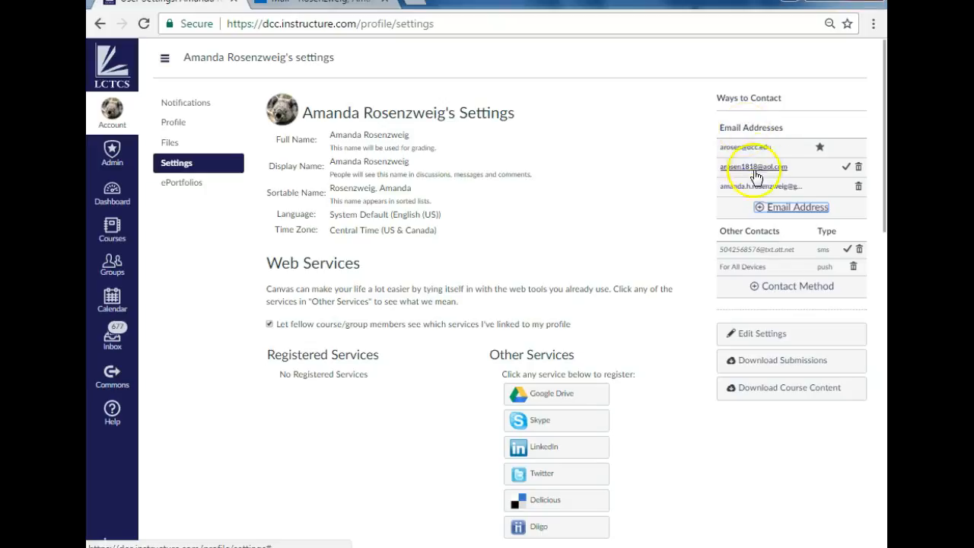
# Step: Open the Text (SMS) registration form for a new contact method, look over its fields and close it without registering
pyautogui.click(786, 289)
pyautogui.click(505, 297)
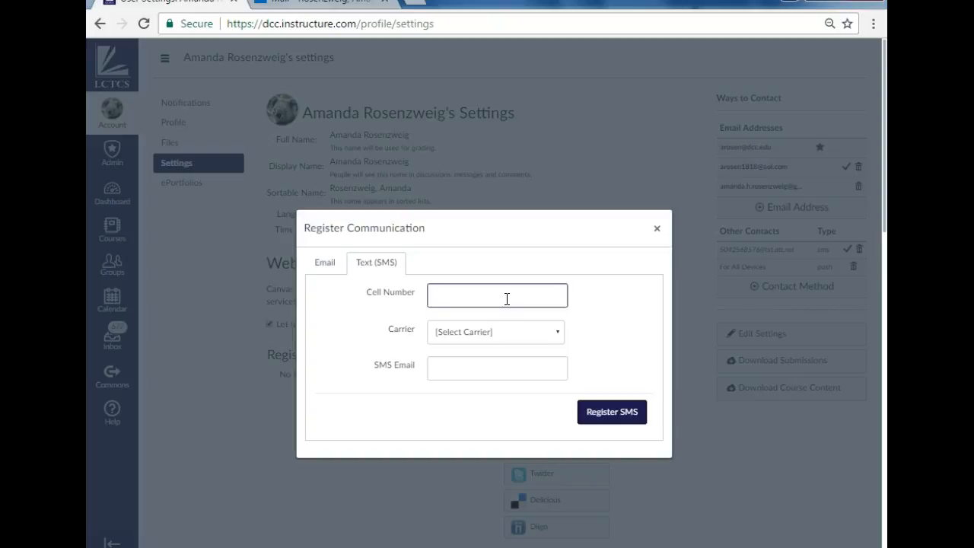
pyautogui.click(658, 233)
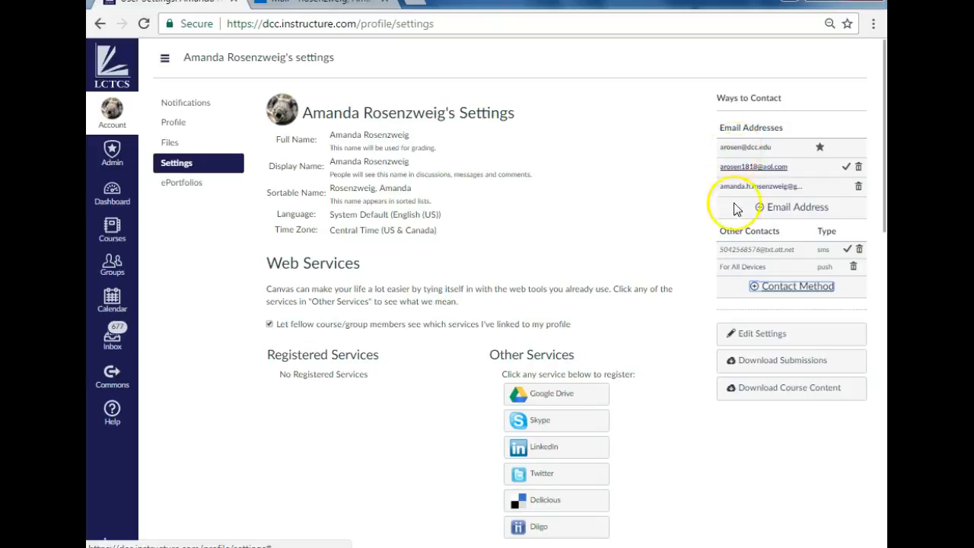
pyautogui.moveTo(746, 258)
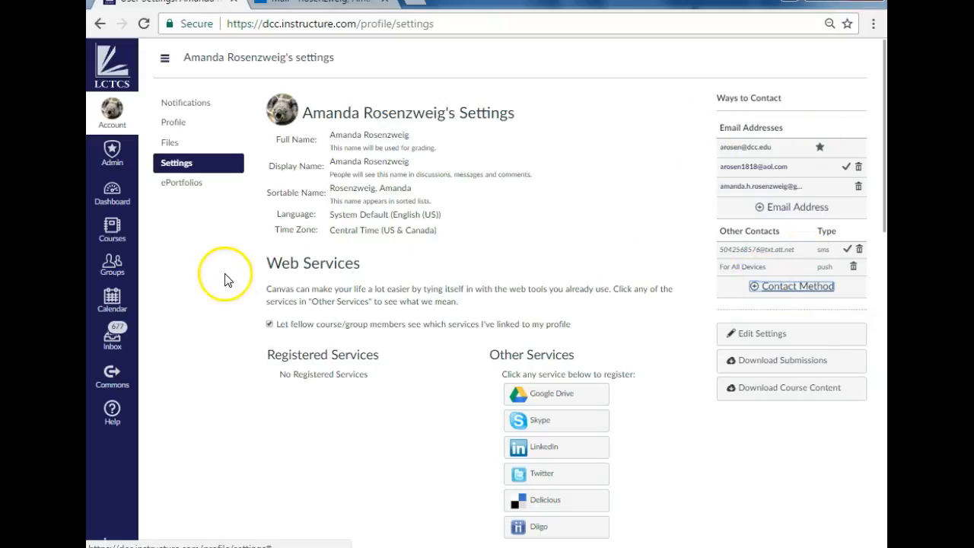
# Step: Open the account's notification preferences and look through the course activities, discussions, conversations and scheduling categories
pyautogui.click(104, 122)
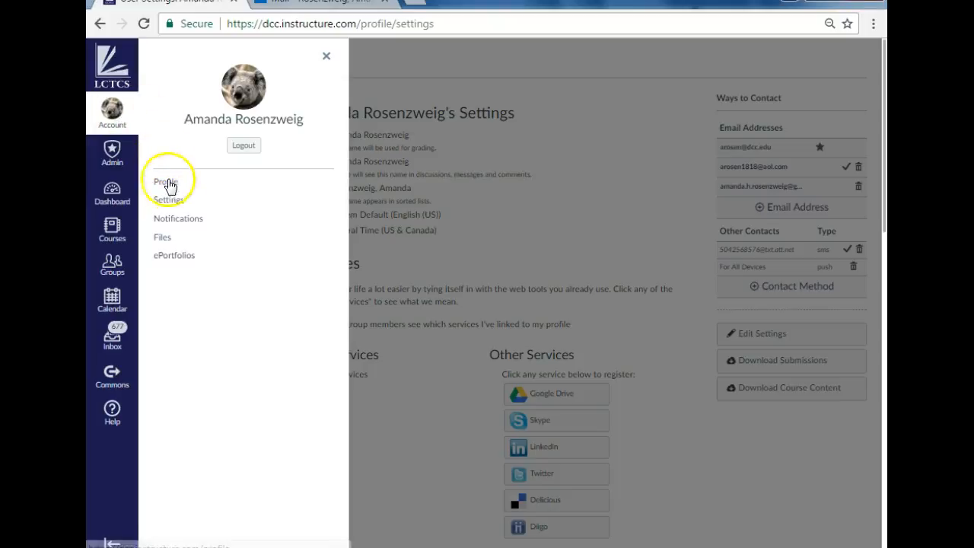
pyautogui.click(179, 219)
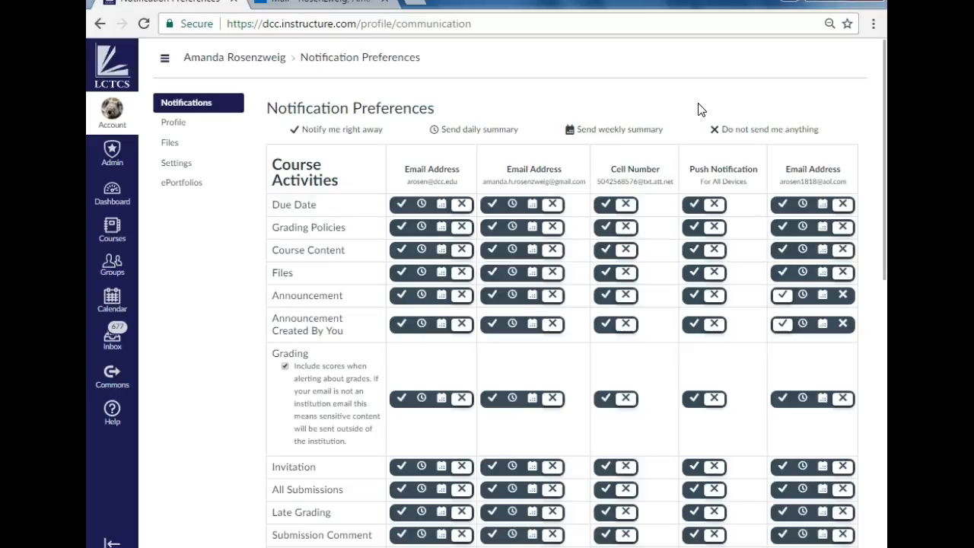
pyautogui.scroll(-5, 689, 108)
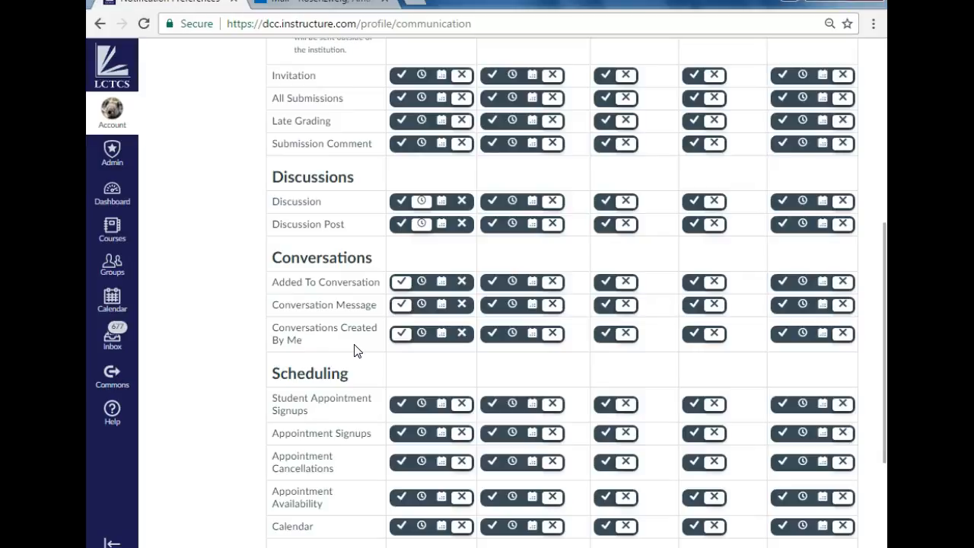
pyautogui.scroll(5, 434, 324)
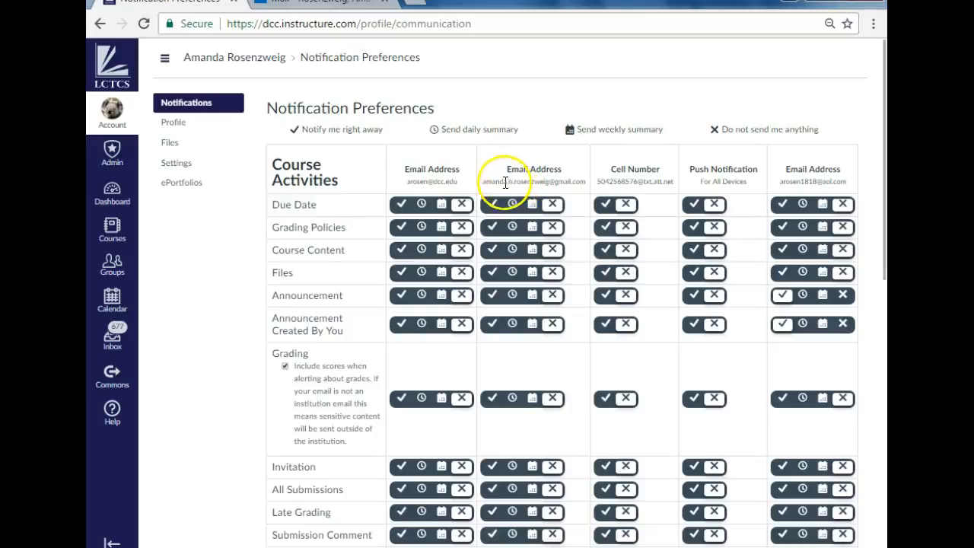
# Step: Try immediate Due Date notifications for the newly added email and the cell number, and set both back to Do not send me anything
pyautogui.click(490, 206)
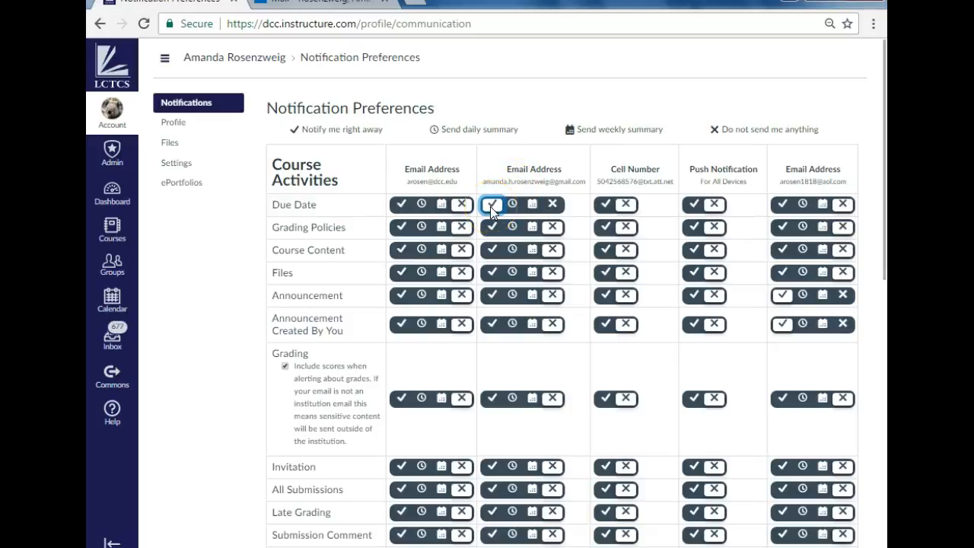
pyautogui.click(602, 208)
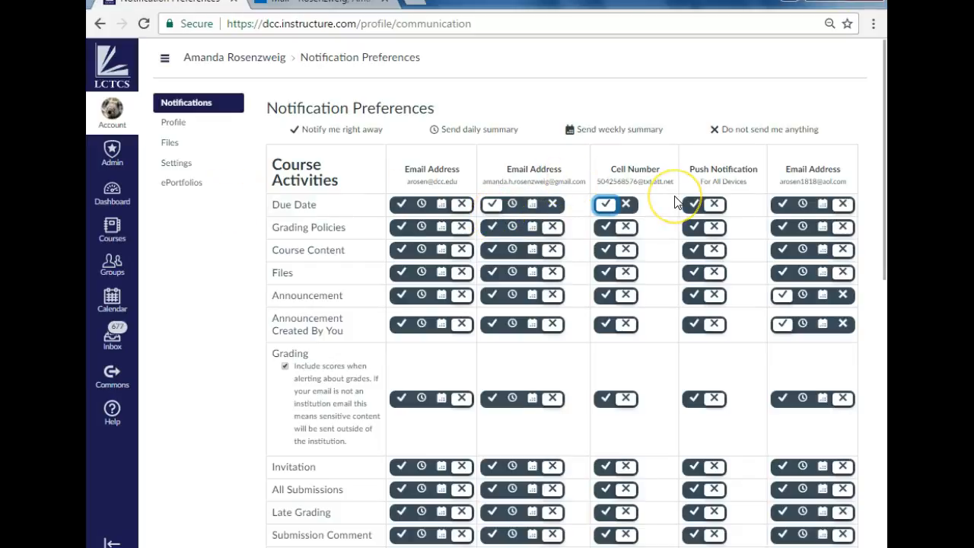
pyautogui.click(628, 206)
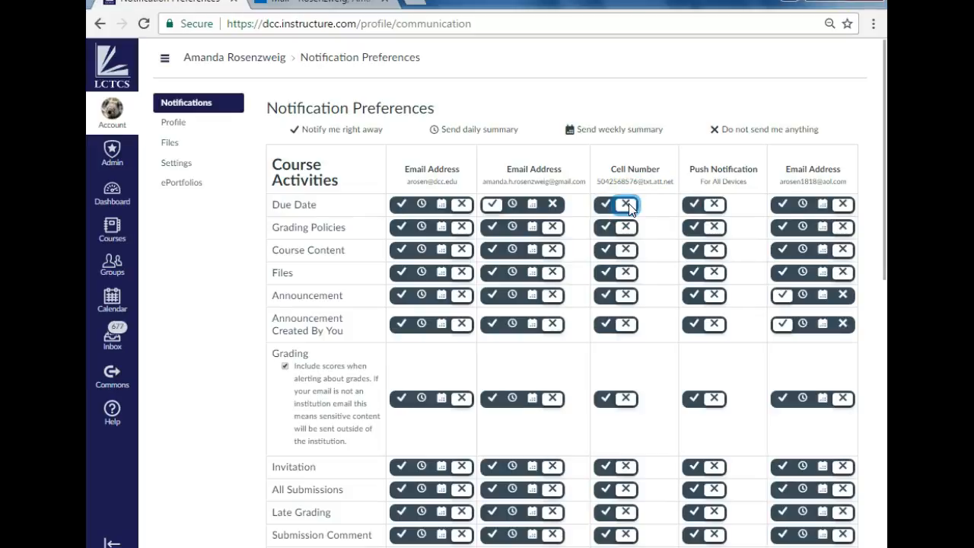
pyautogui.click(553, 205)
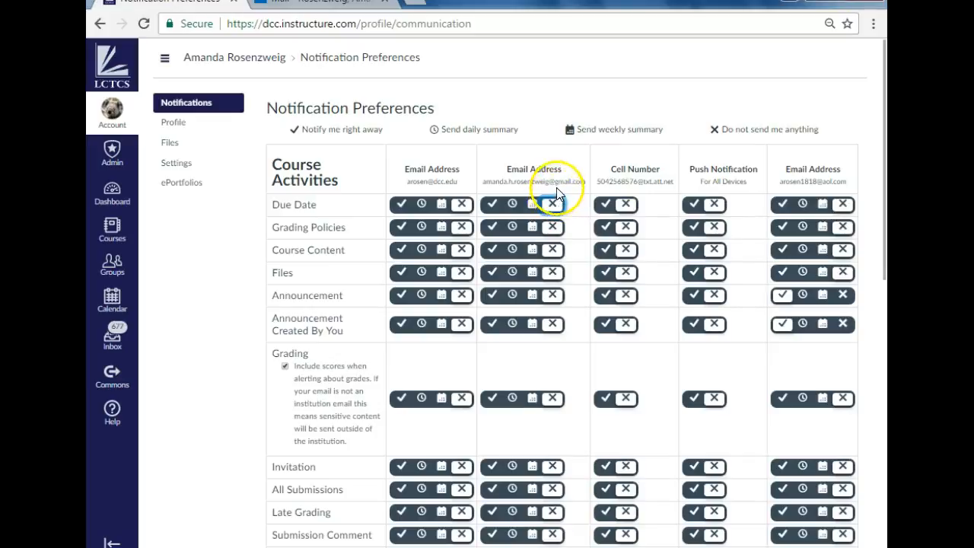
# Step: Look over the notification preferences once more and open the account's profile page
pyautogui.scroll(-2, 386, 190)
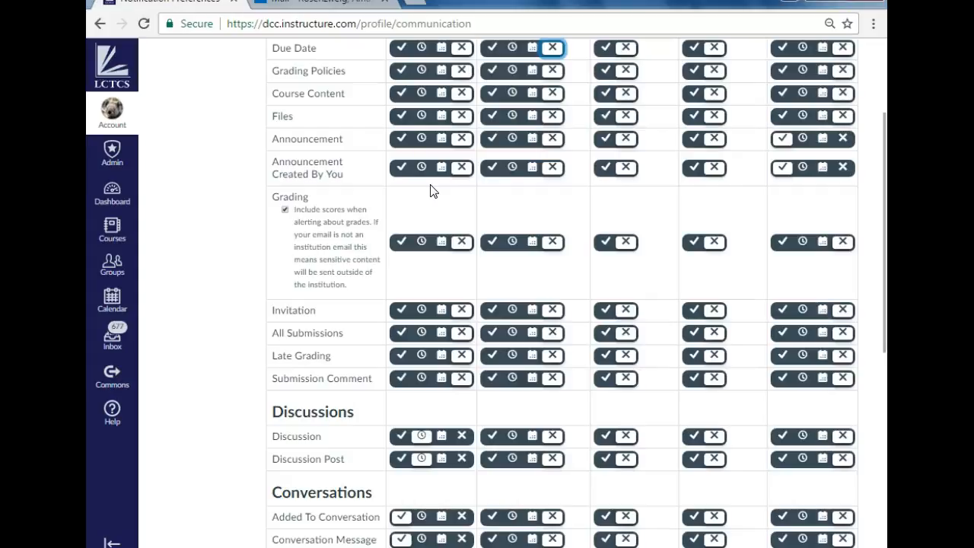
pyautogui.scroll(2, 396, 190)
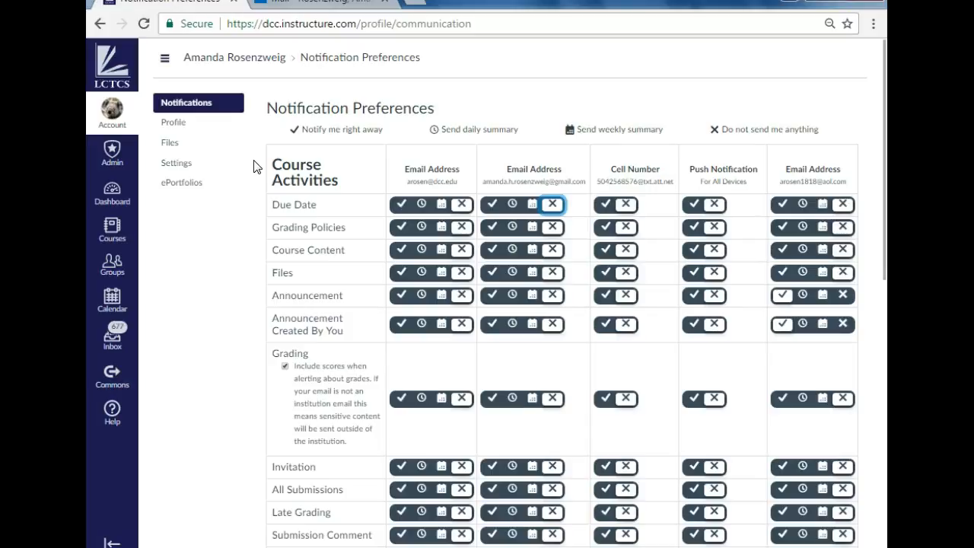
pyautogui.click(112, 111)
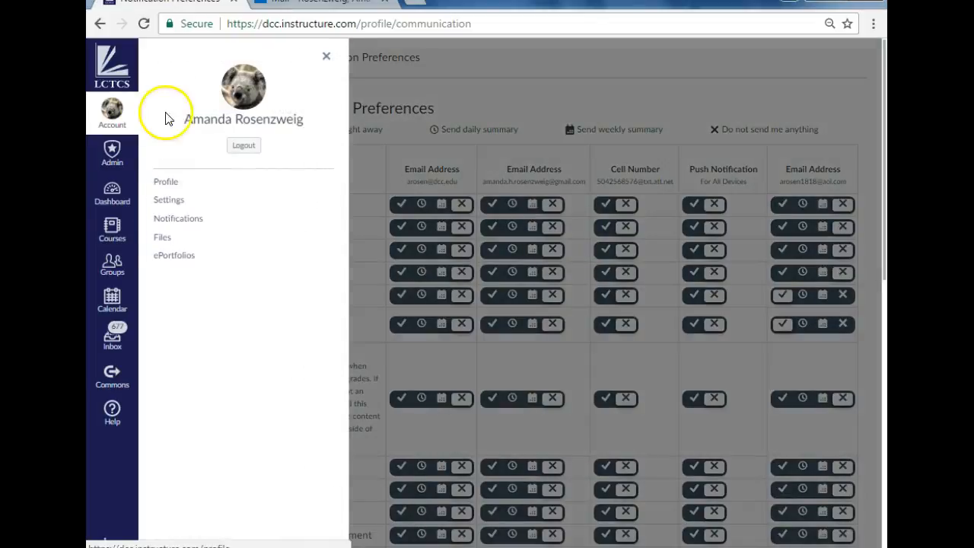
pyautogui.click(171, 187)
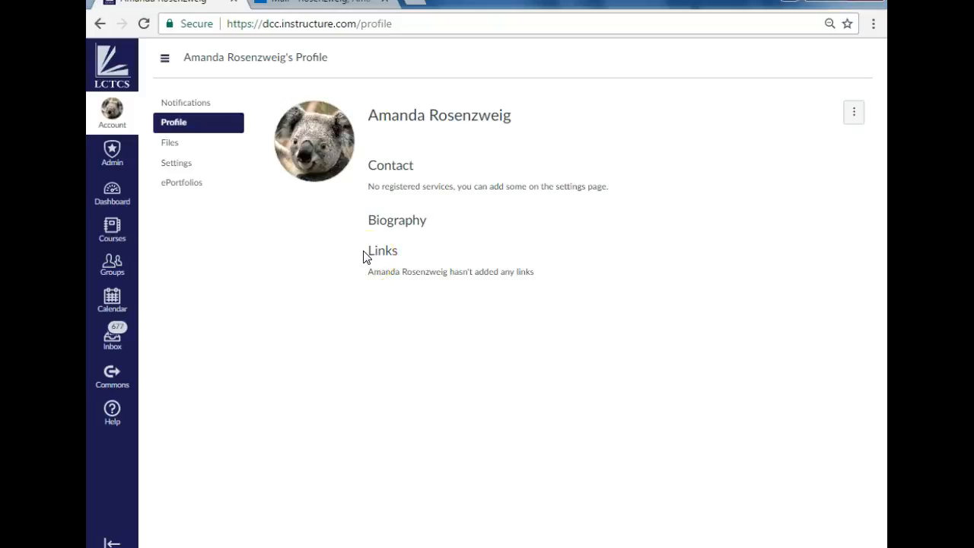
# Step: Replace the profile picture with the Penguins image from the Sample Pictures folder, crop it around the three penguins and save it
pyautogui.moveTo(341, 219)
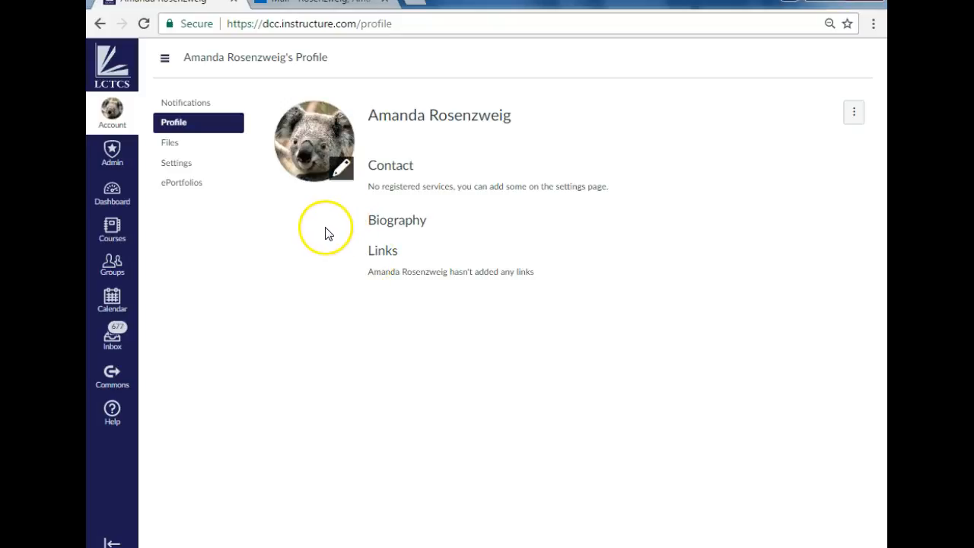
pyautogui.click(308, 135)
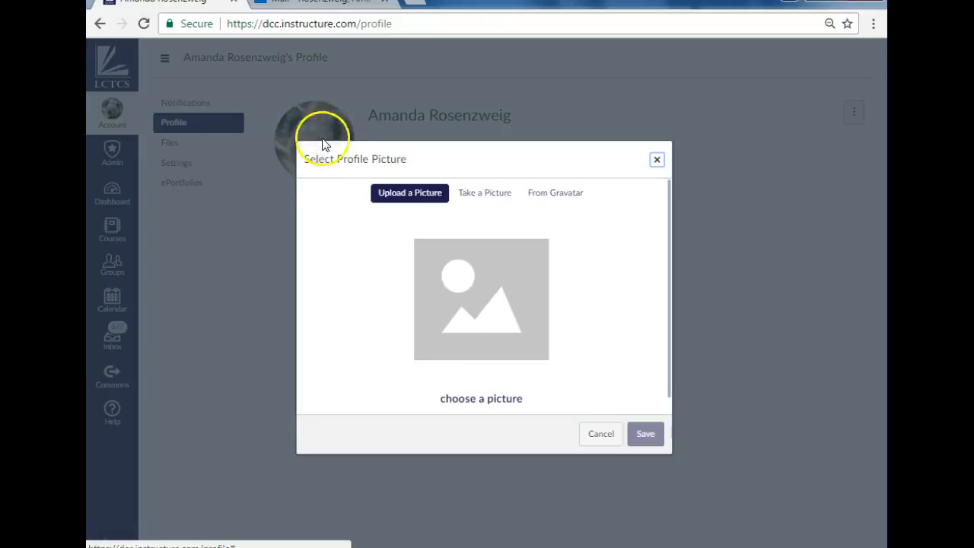
pyautogui.click(479, 401)
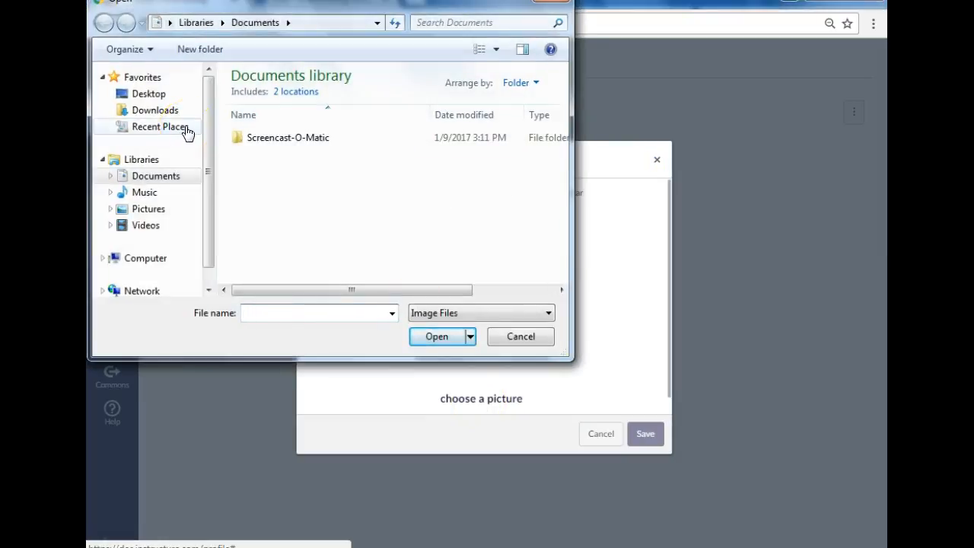
pyautogui.click(149, 210)
pyautogui.doubleClick(284, 160)
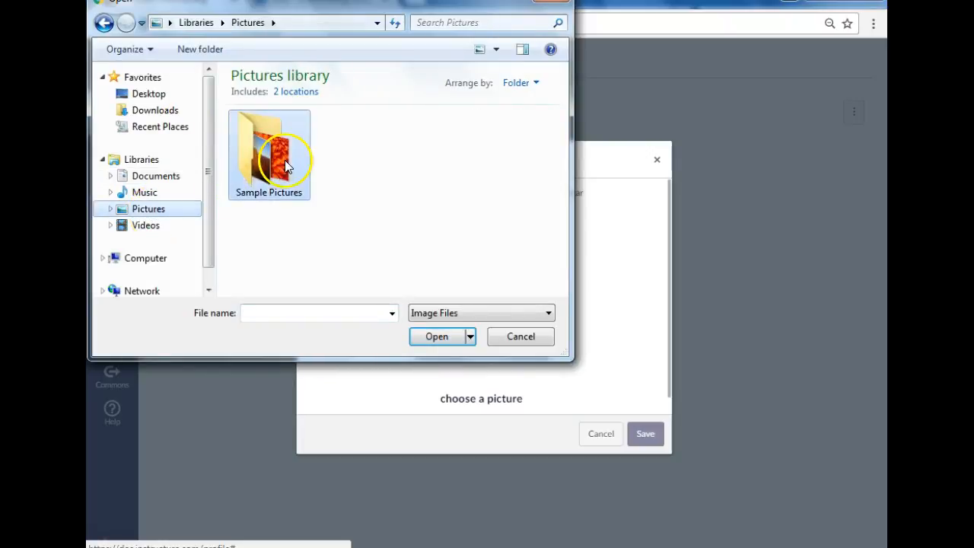
pyautogui.scroll(-2, 411, 229)
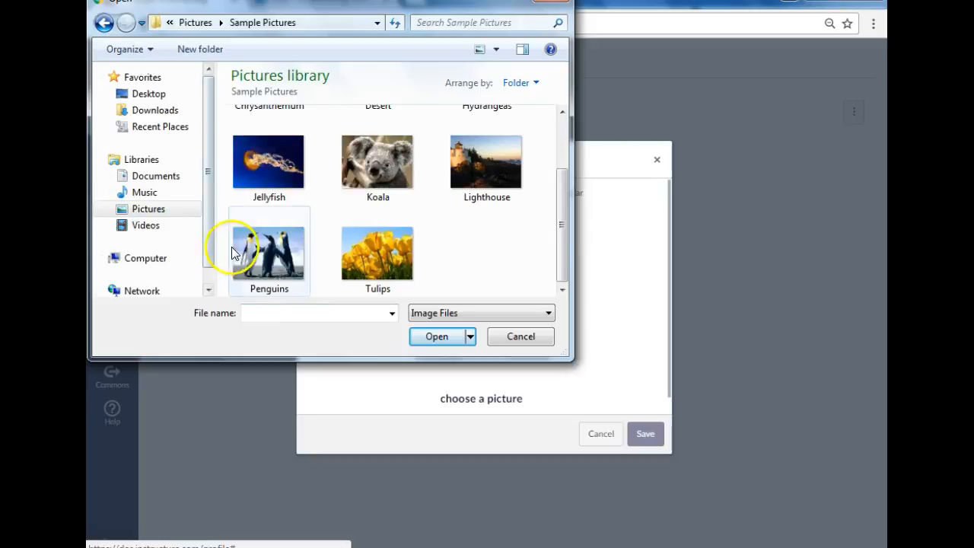
pyautogui.click(277, 242)
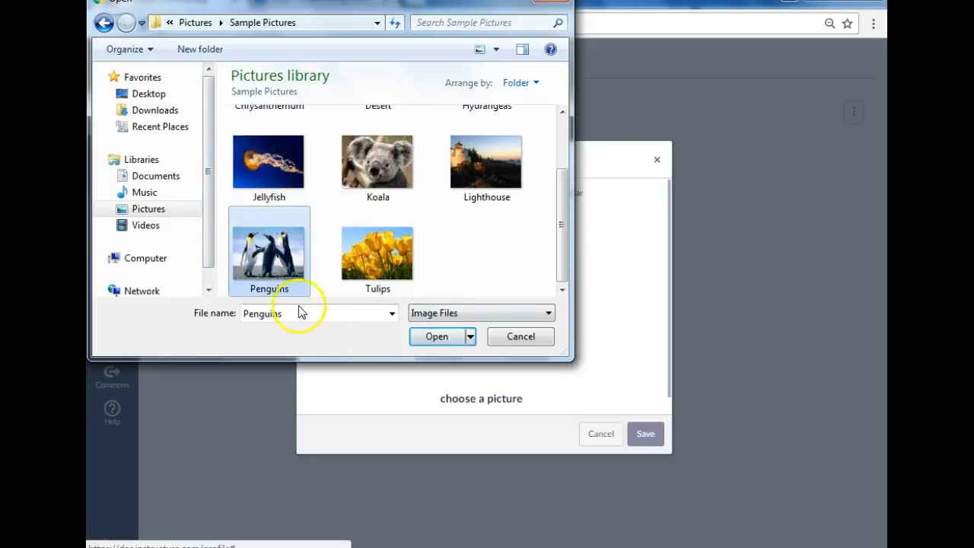
pyautogui.click(437, 336)
pyautogui.moveTo(541, 287); pyautogui.dragTo(562, 264)
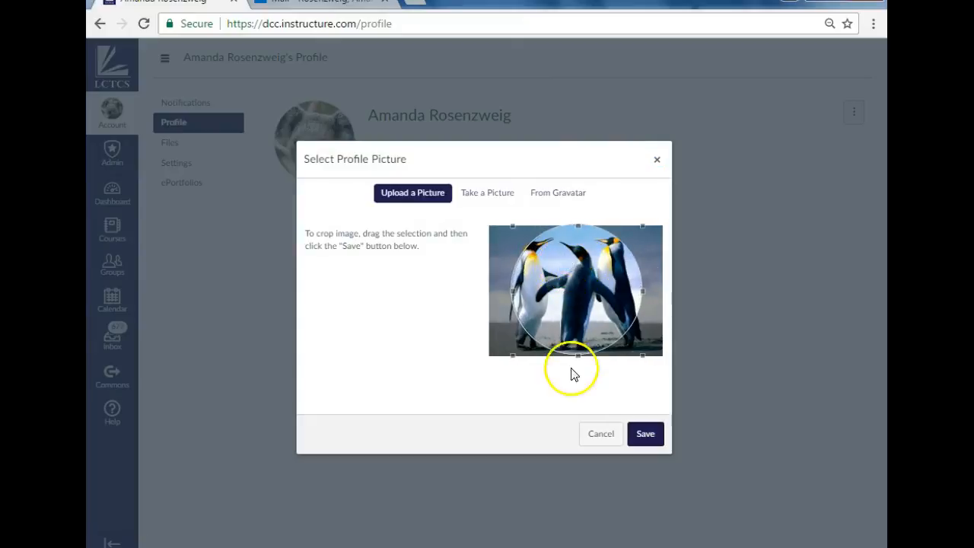
pyautogui.click(647, 442)
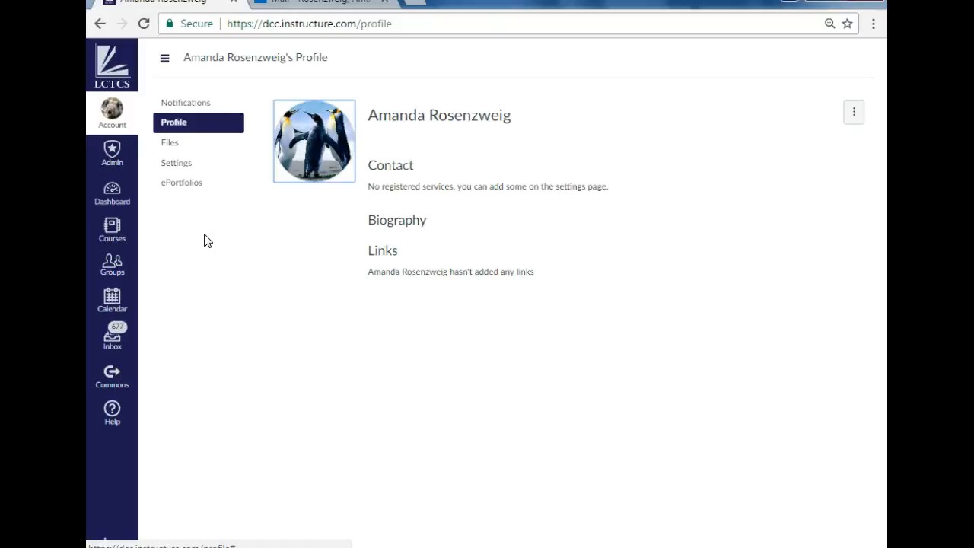
# Step: Open the All Courses list and go to the account owner's unpublished Sandbox2 course
pyautogui.click(110, 226)
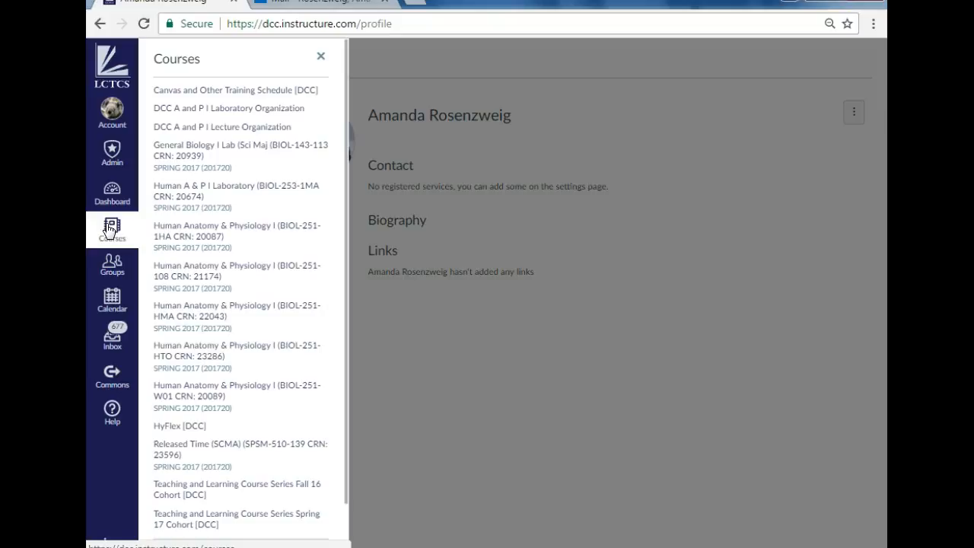
pyautogui.scroll(-2, 255, 257)
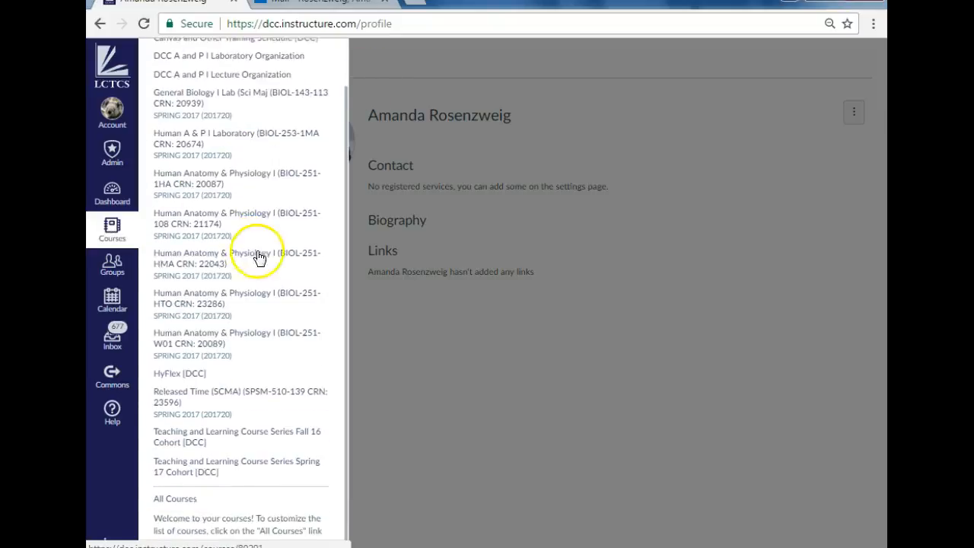
pyautogui.click(191, 505)
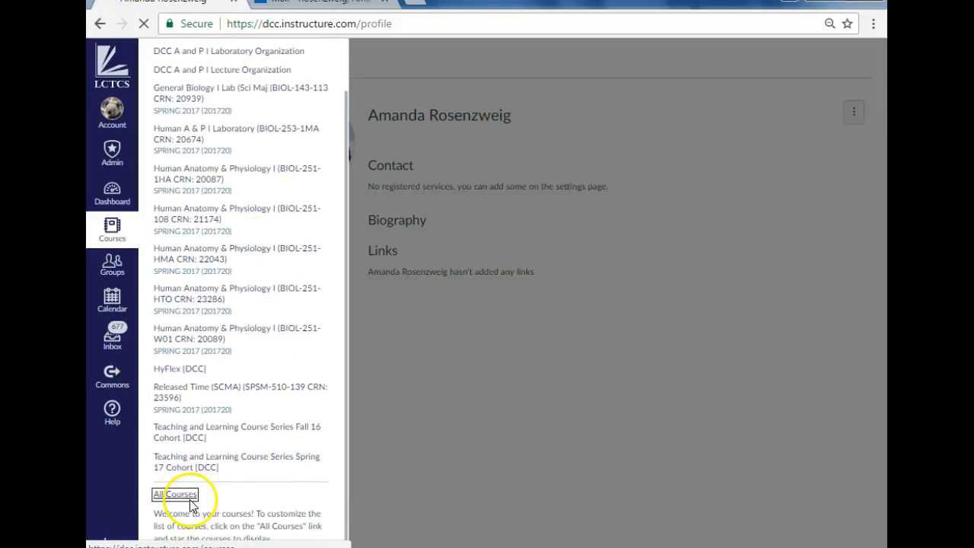
pyautogui.rightClick(191, 505)
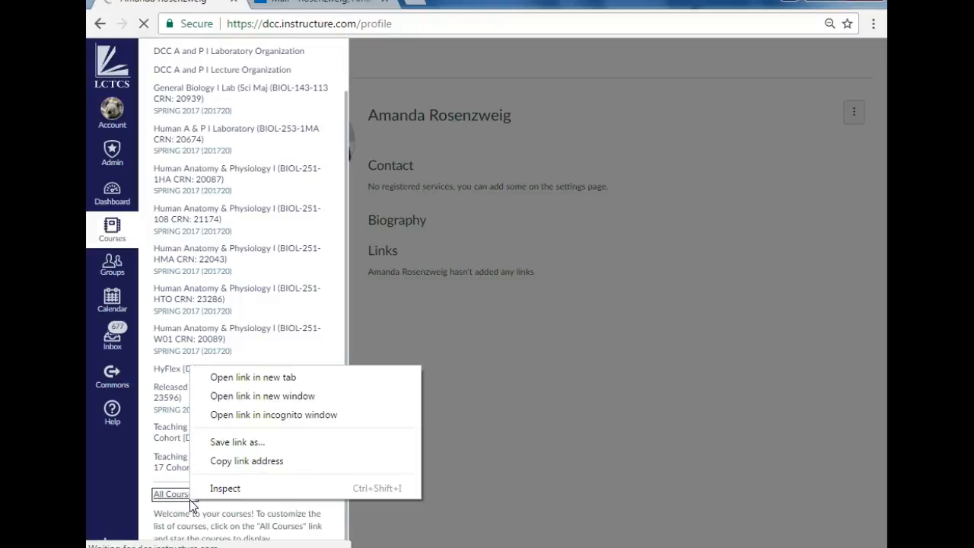
pyautogui.click(181, 506)
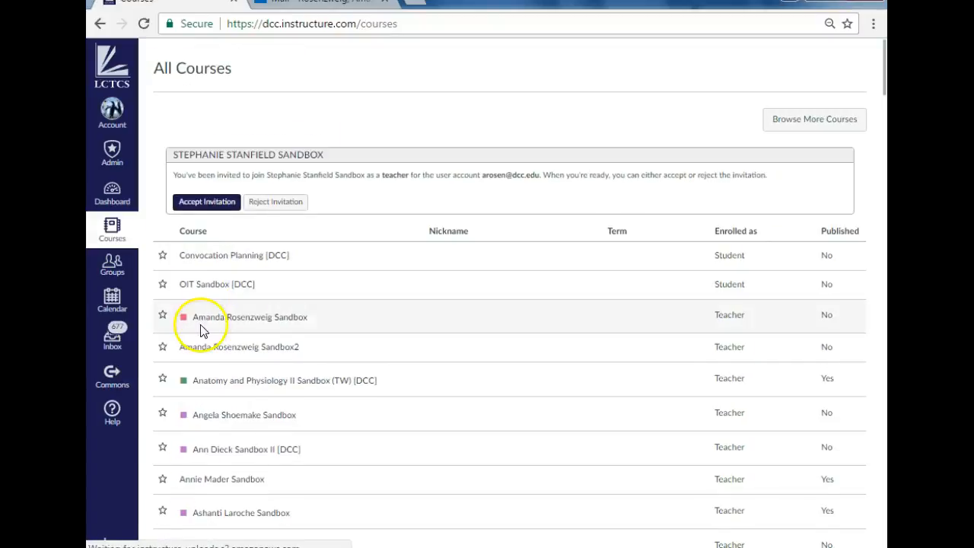
pyautogui.click(234, 354)
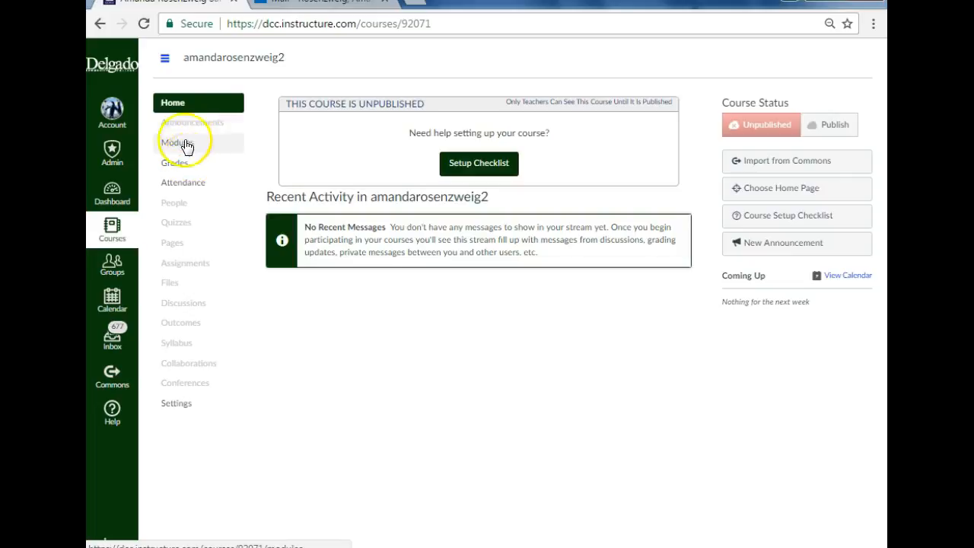
# Step: Reset all content of the Sandbox2 course from its settings and confirm the reset
pyautogui.click(175, 405)
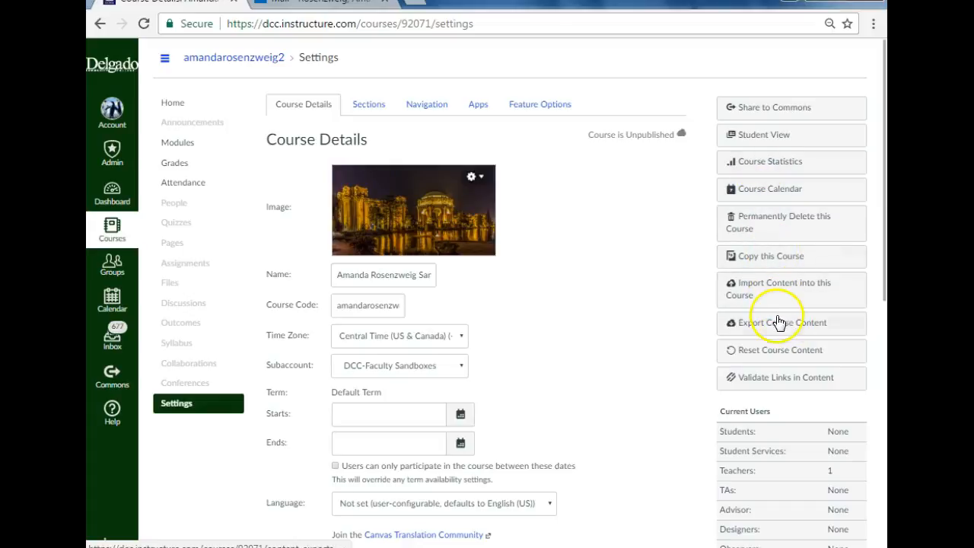
pyautogui.click(799, 350)
pyautogui.click(440, 366)
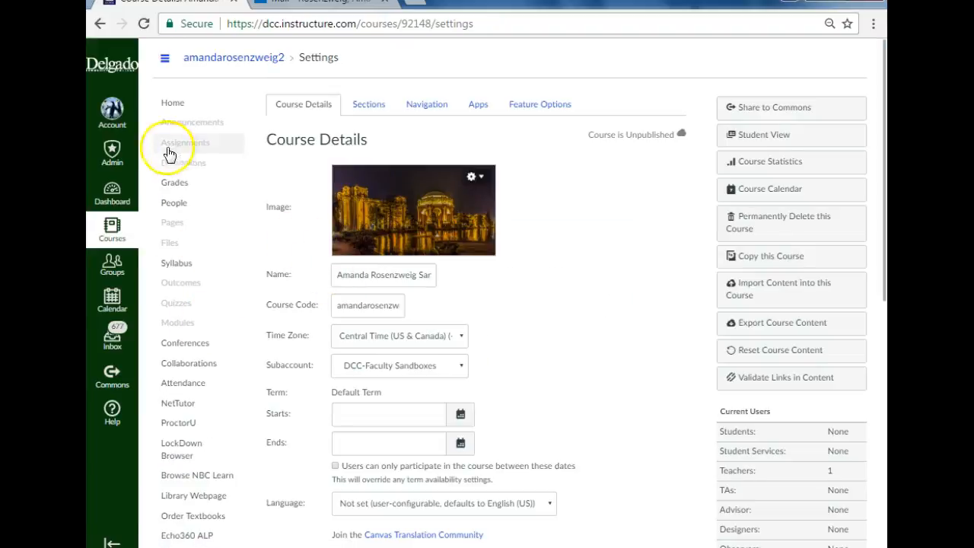
# Step: Open the reset course's home page and examine its full course navigation, from Home and Announcements down to Advising and Settings
pyautogui.click(187, 104)
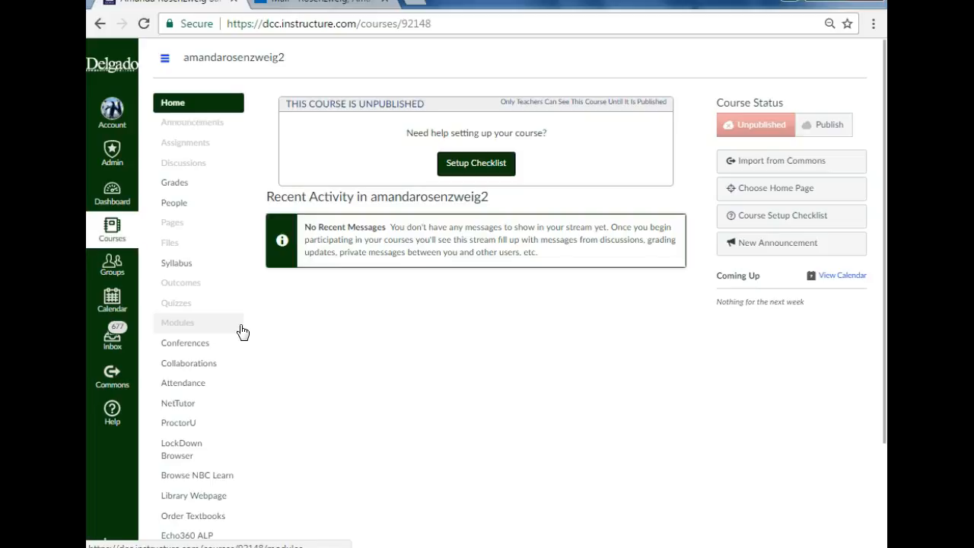
pyautogui.scroll(-2, 319, 233)
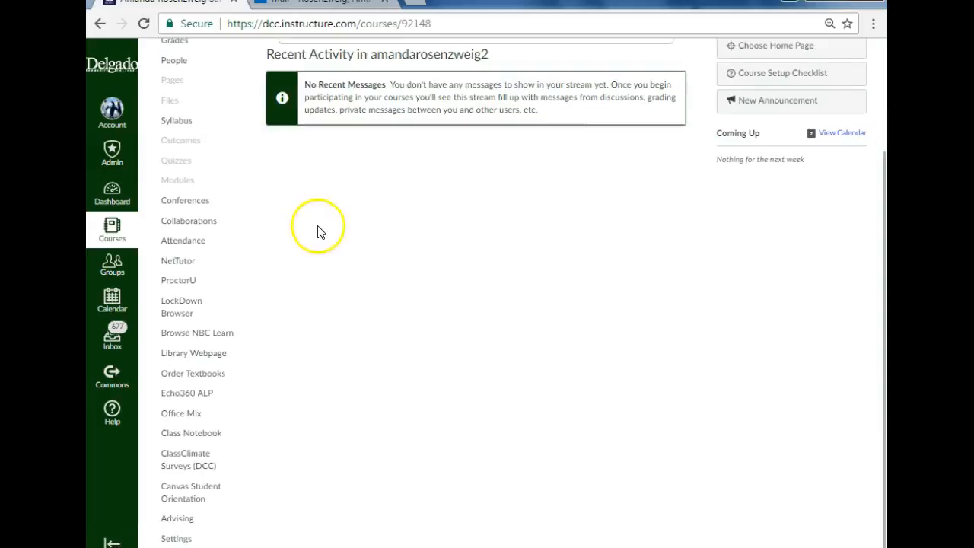
pyautogui.scroll(2, 337, 252)
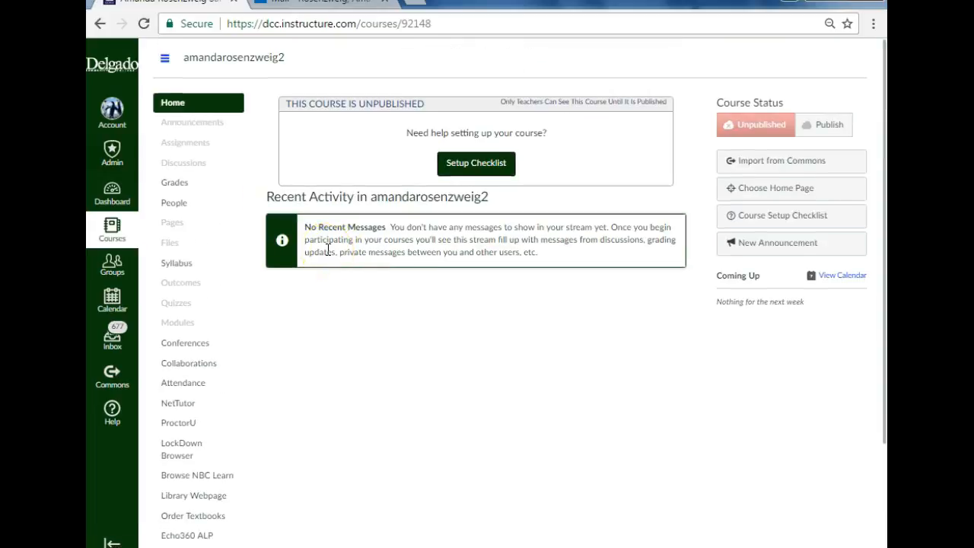
pyautogui.scroll(-2, 308, 270)
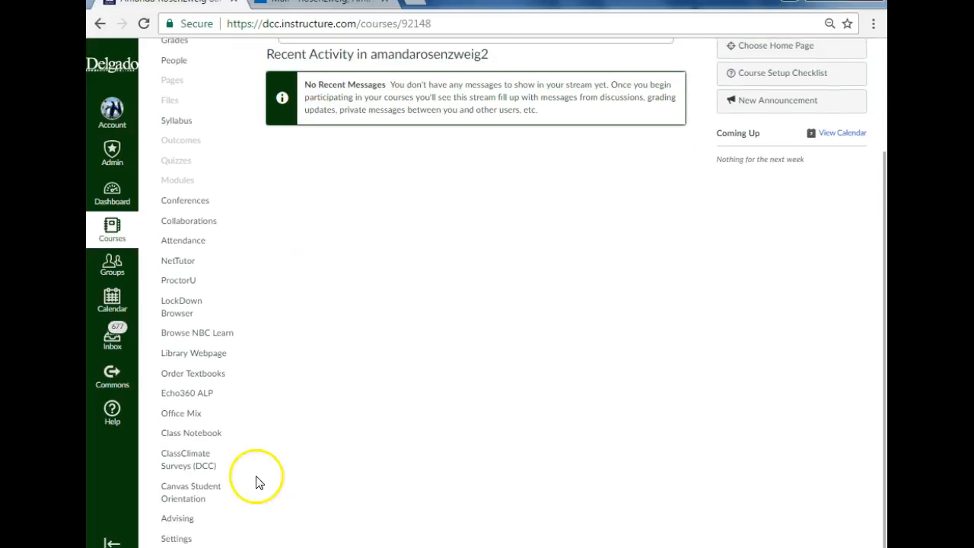
pyautogui.scroll(2, 270, 402)
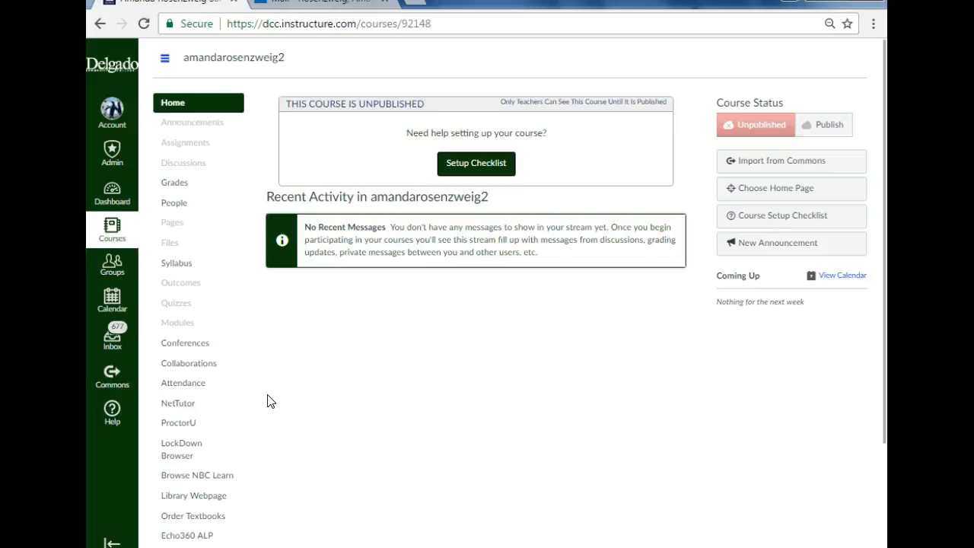
pyautogui.scroll(-2, 260, 402)
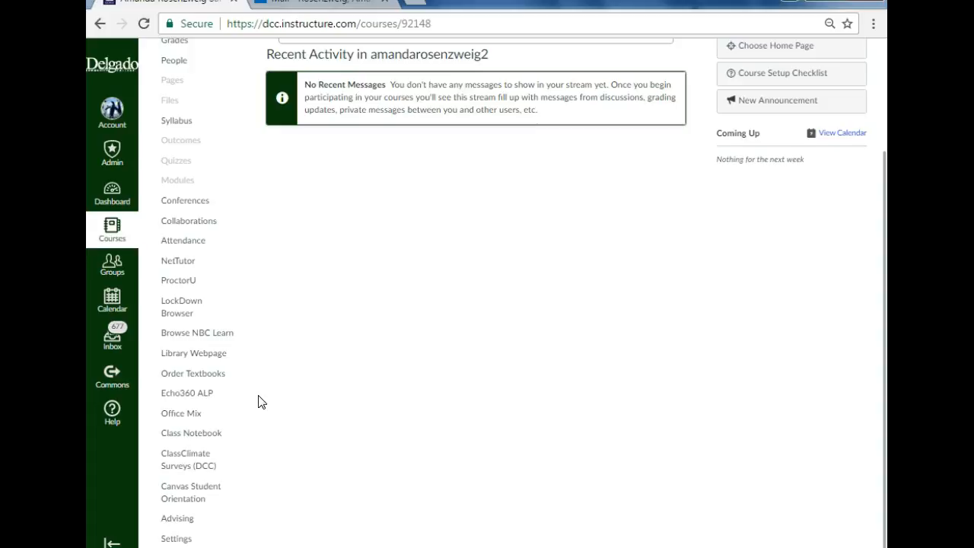
pyautogui.scroll(3, 221, 267)
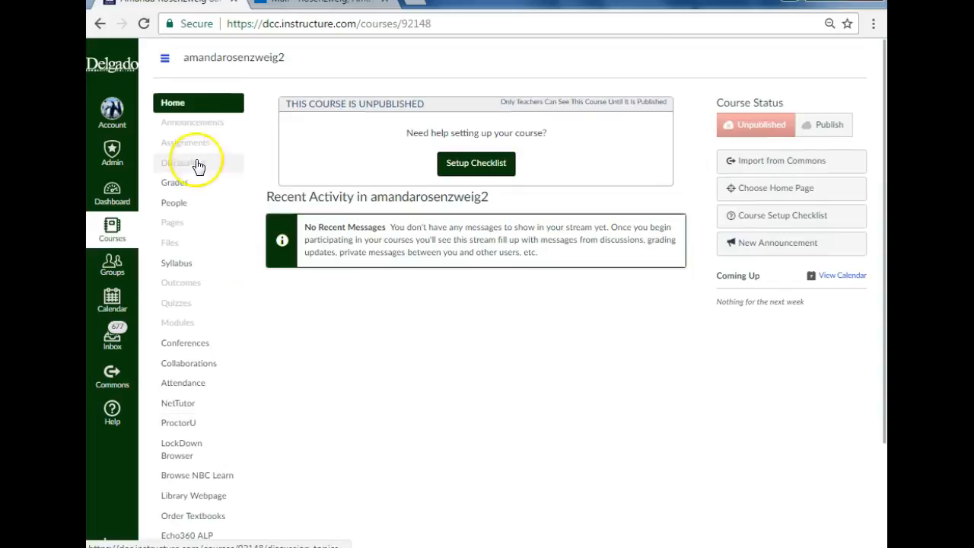
pyautogui.scroll(-2, 192, 181)
pyautogui.scroll(2, 193, 181)
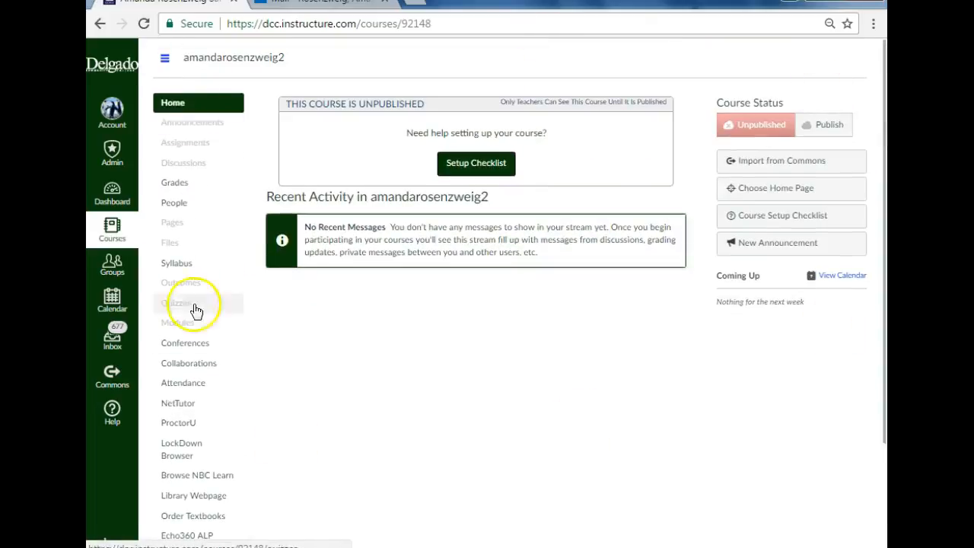
pyautogui.scroll(-2, 228, 236)
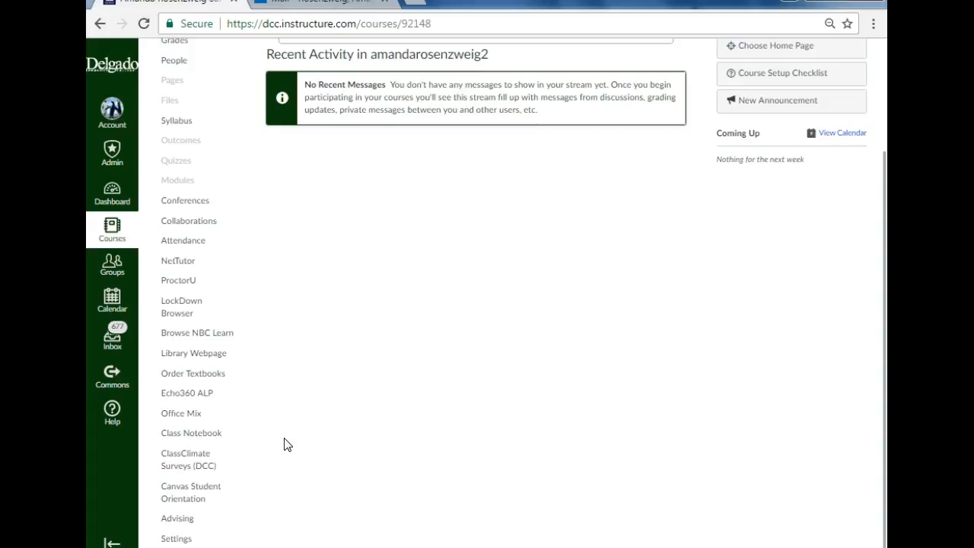
# Step: In the course settings, remove the current course image and replace it with the golden retriever photo from a flickr search for "dog"
pyautogui.click(169, 539)
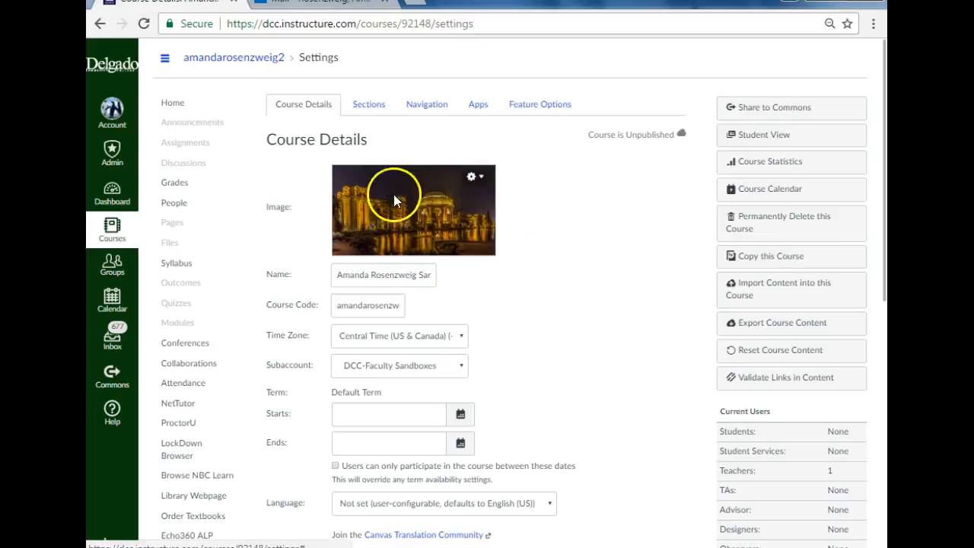
pyautogui.click(474, 180)
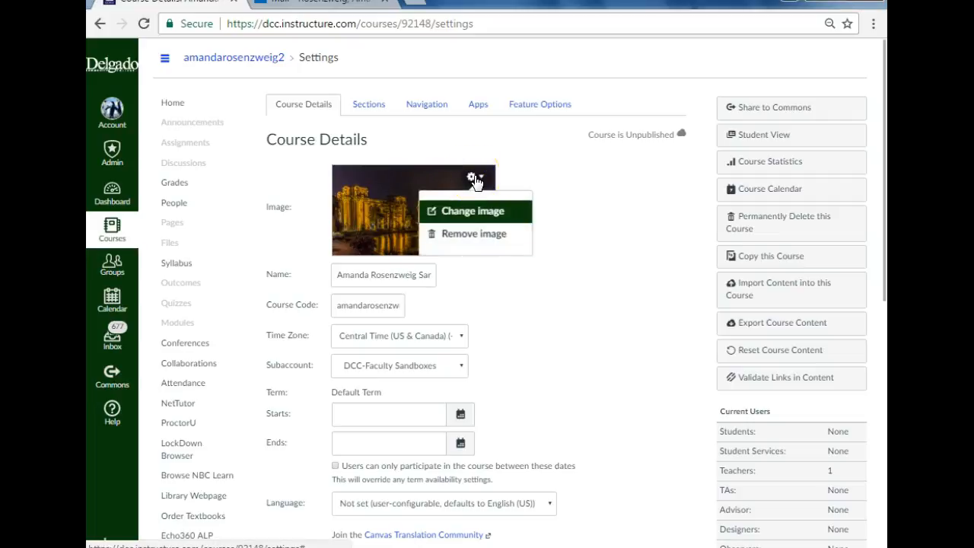
pyautogui.click(465, 233)
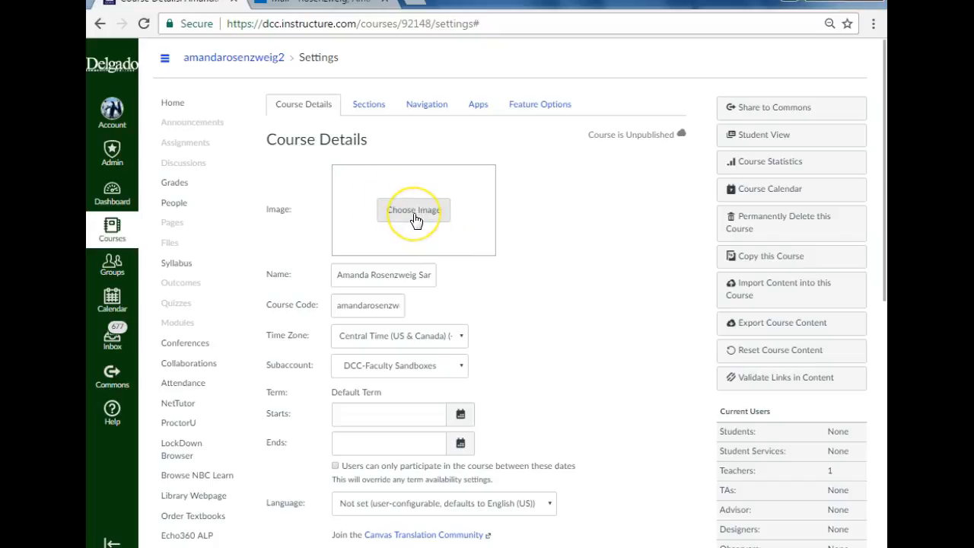
pyautogui.click(414, 213)
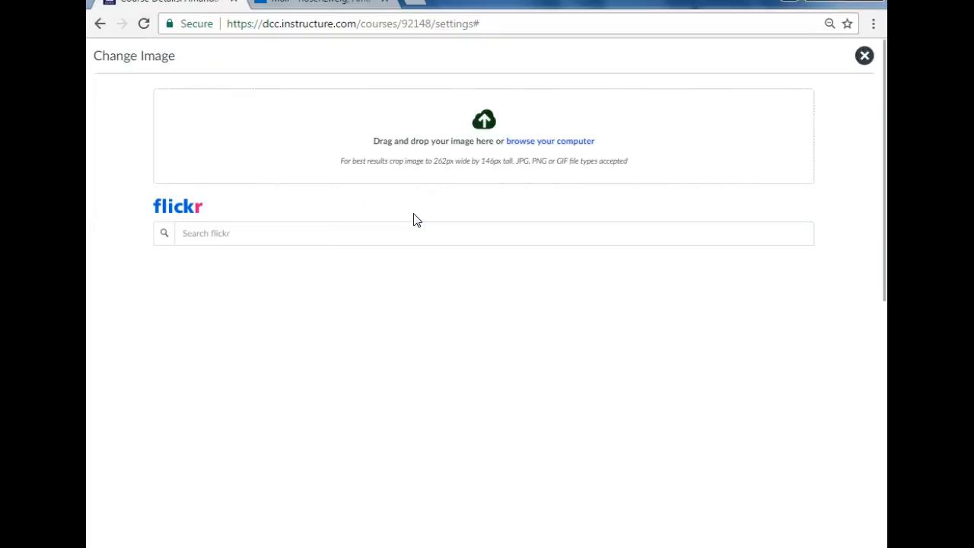
pyautogui.click(401, 234)
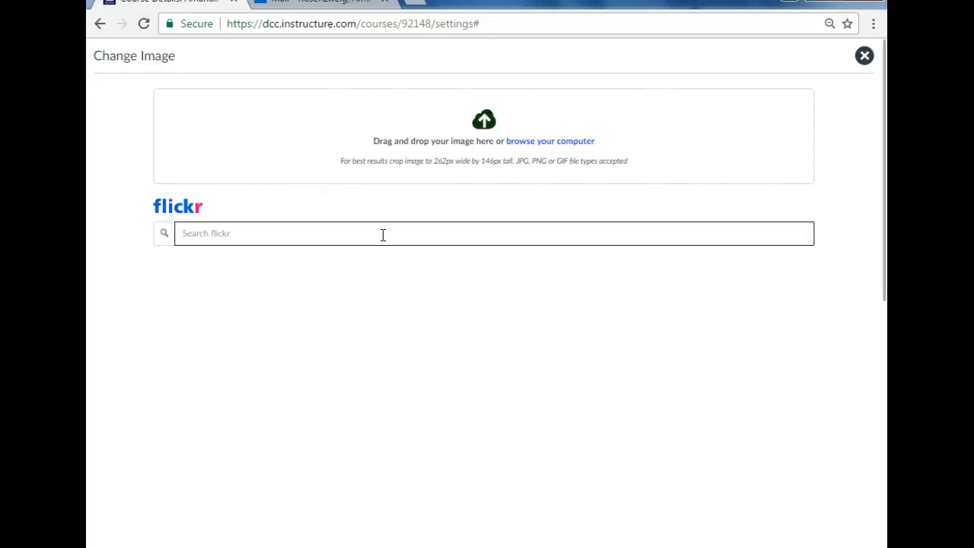
pyautogui.write('dog')
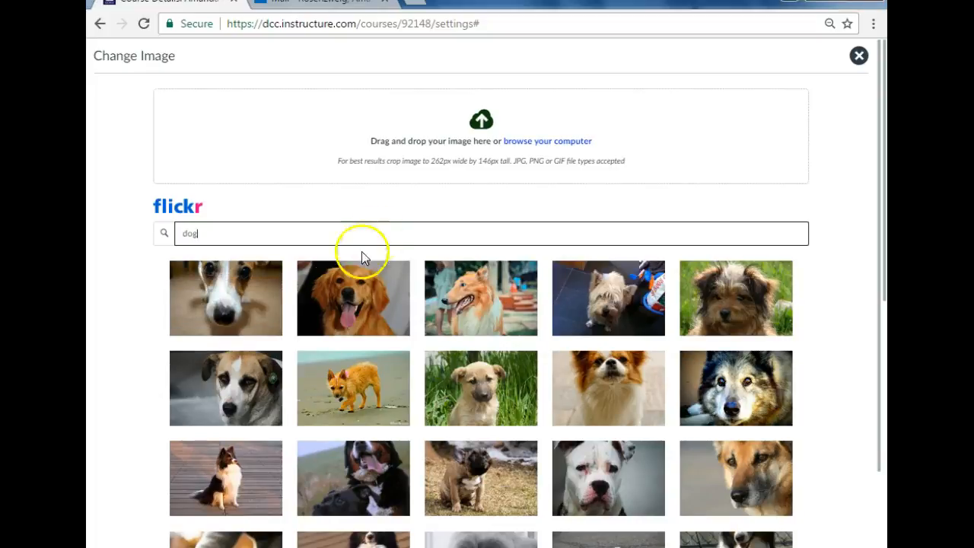
pyautogui.click(330, 305)
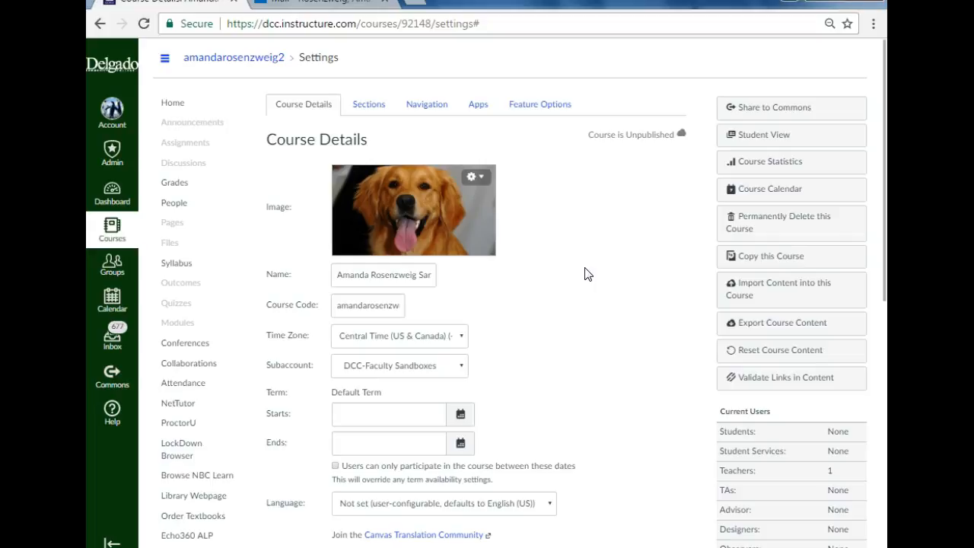
# Step: Open the course's navigation settings and move Advising, Canvas Student Orientation, ClassClimate Surveys (DCC) and Class Notebook to the items hidden from students
pyautogui.click(415, 111)
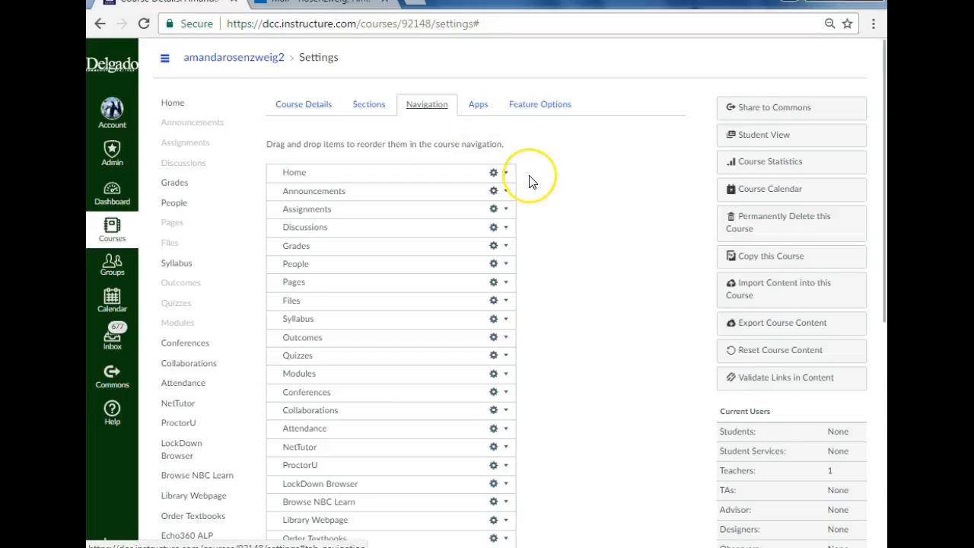
pyautogui.scroll(-1, 531, 182)
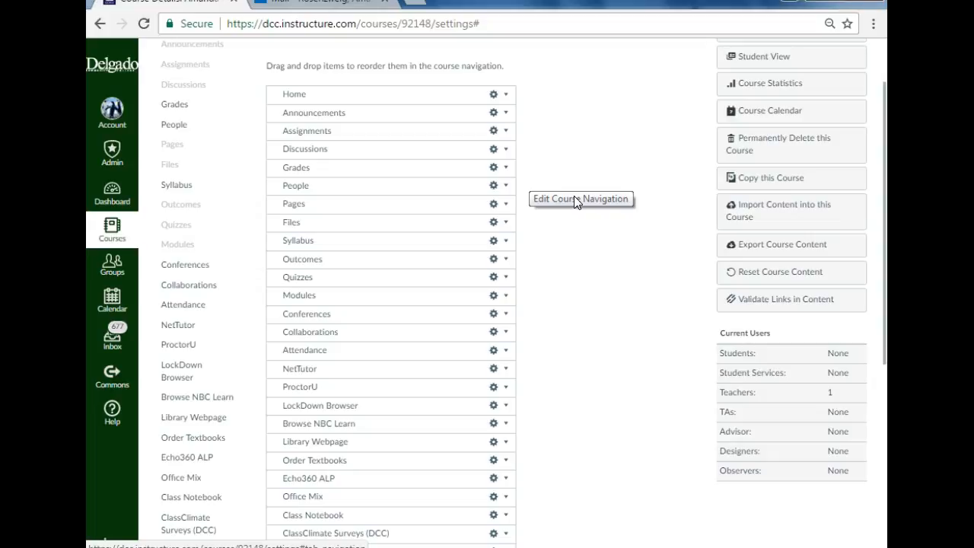
pyautogui.scroll(-1, 495, 217)
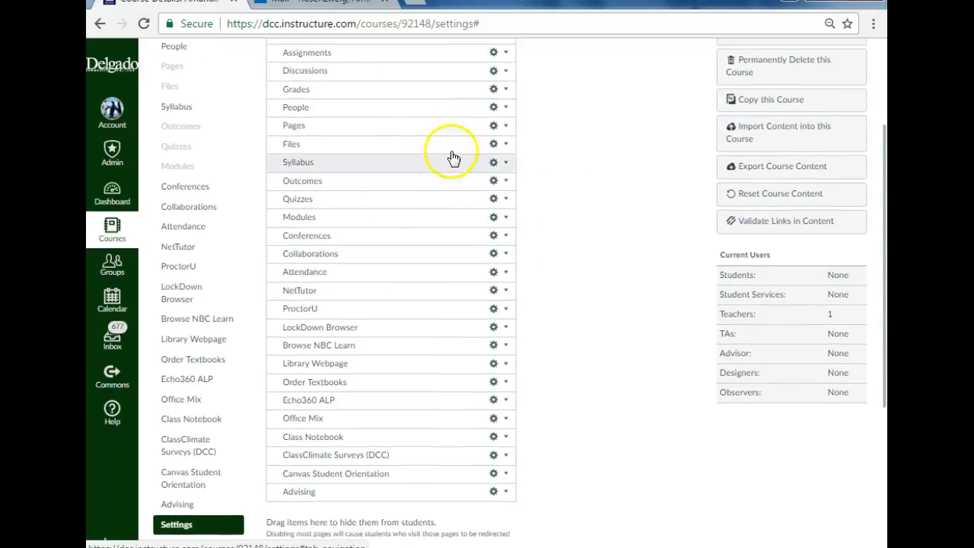
pyautogui.scroll(-3, 629, 335)
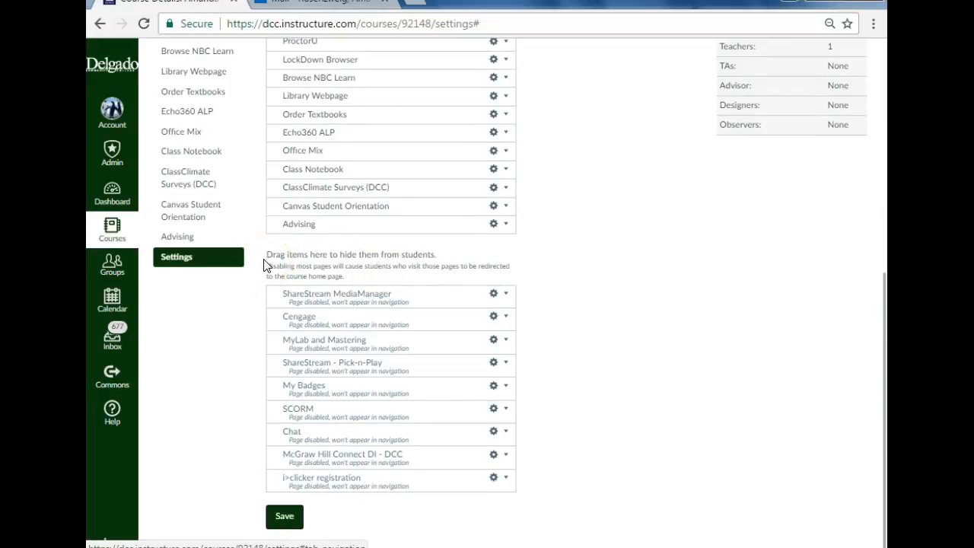
pyautogui.click(302, 236)
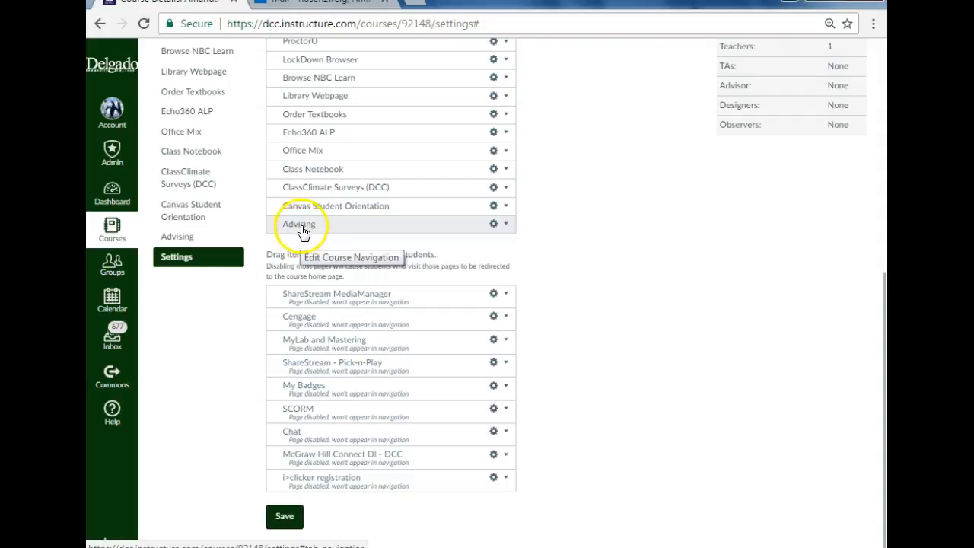
pyautogui.moveTo(302, 234); pyautogui.dragTo(292, 340)
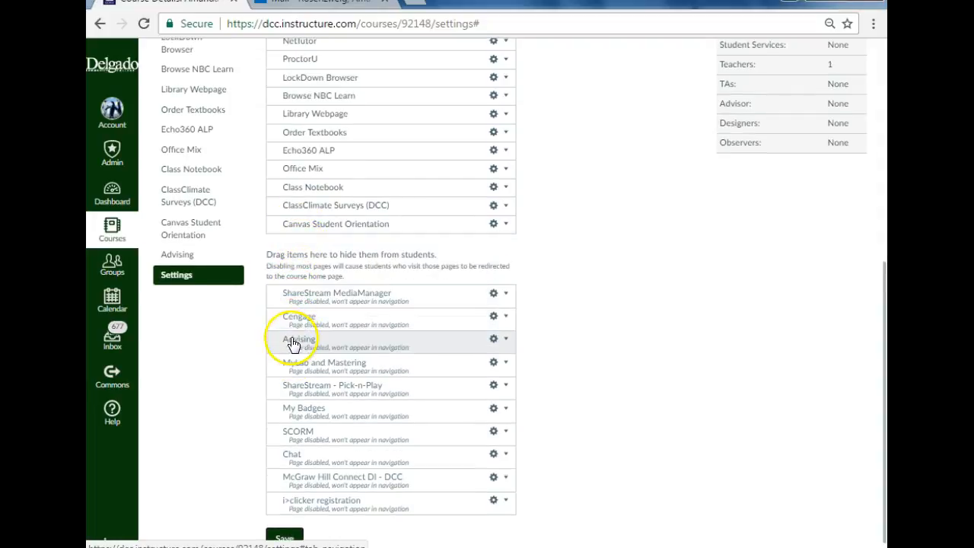
pyautogui.moveTo(300, 223); pyautogui.dragTo(296, 301)
pyautogui.moveTo(308, 207); pyautogui.dragTo(316, 277)
pyautogui.click(331, 197)
pyautogui.moveTo(331, 196); pyautogui.dragTo(325, 310)
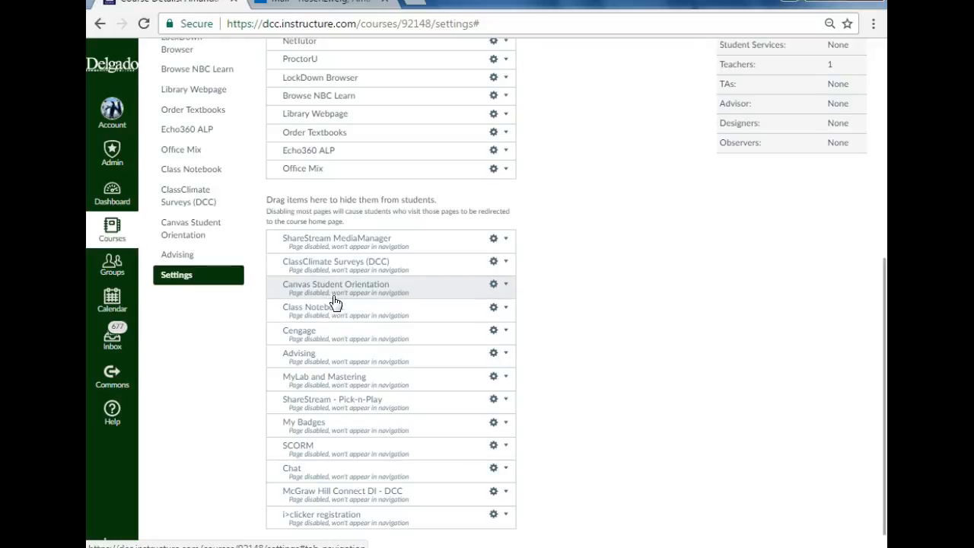
# Step: Move Office Mix to the hidden navigation items and disable Echo360 ALP through its own options
pyautogui.scroll(1, 328, 282)
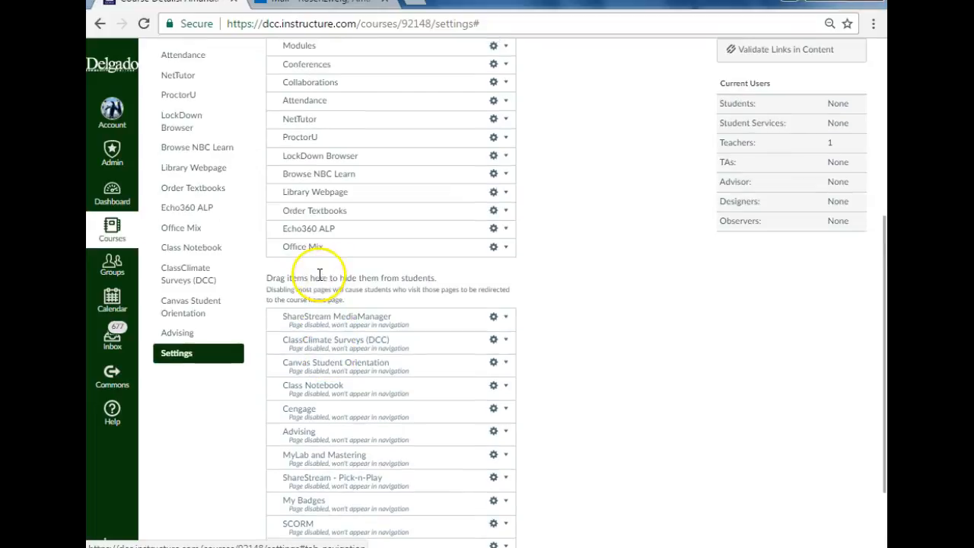
pyautogui.moveTo(323, 259); pyautogui.dragTo(318, 324)
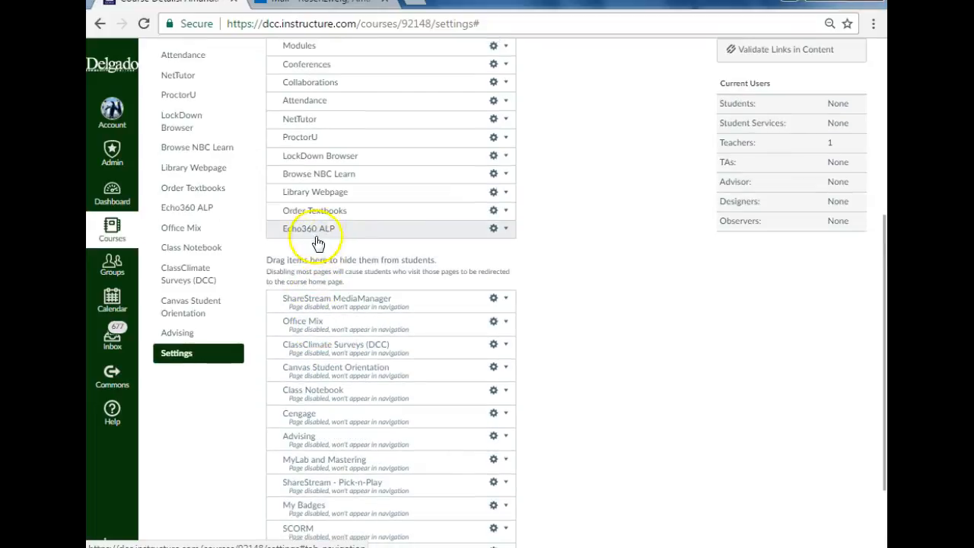
pyautogui.click(504, 230)
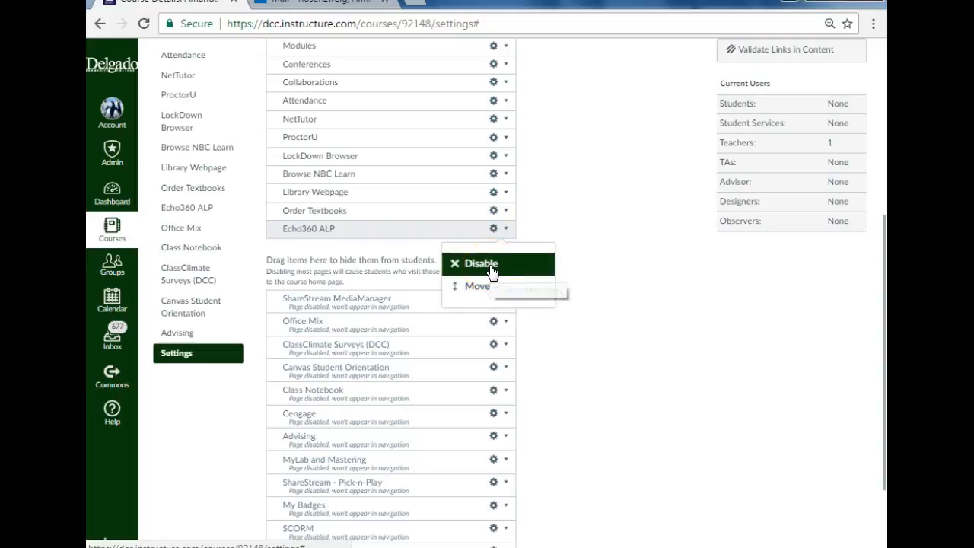
pyautogui.click(491, 265)
# Step: Hide Order Textbooks, Library Webpage, Browse NBC Learn, LockDown Browser, ProctorU, NetTutor, Collaborations and Conferences from the students' course navigation
pyautogui.scroll(-2, 491, 272)
pyautogui.scroll(-2, 491, 268)
pyautogui.moveTo(396, 302); pyautogui.dragTo(388, 430)
pyautogui.moveTo(383, 266); pyautogui.dragTo(374, 390)
pyautogui.moveTo(376, 230); pyautogui.dragTo(376, 332)
pyautogui.moveTo(385, 213); pyautogui.dragTo(385, 356)
pyautogui.moveTo(376, 175); pyautogui.dragTo(373, 303)
pyautogui.moveTo(360, 159); pyautogui.dragTo(333, 339)
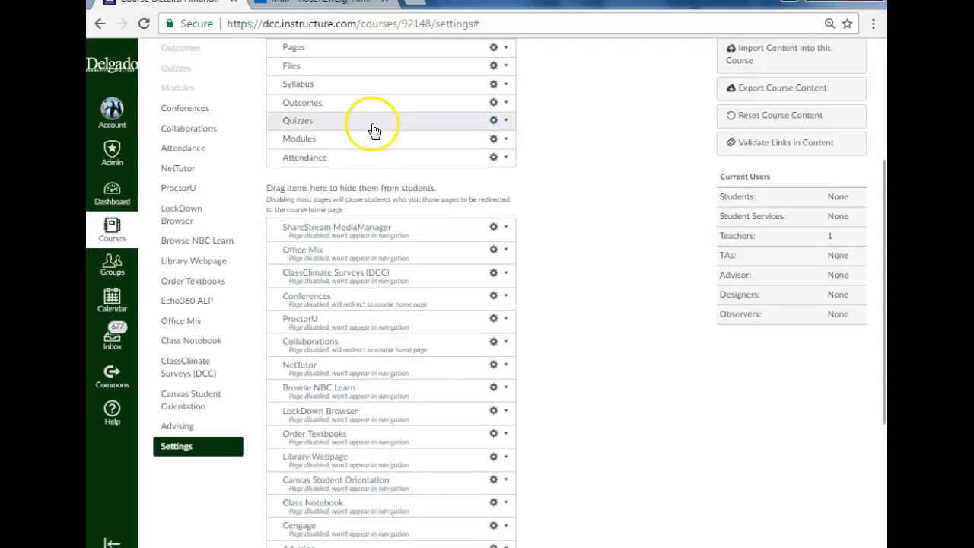
# Step: Hide Quizzes, Outcomes, Syllabus, Files, Pages, People, Discussions and Assignments from the students' course navigation
pyautogui.moveTo(372, 124); pyautogui.dragTo(372, 377)
pyautogui.moveTo(348, 107); pyautogui.dragTo(350, 362)
pyautogui.moveTo(322, 85); pyautogui.dragTo(324, 243)
pyautogui.scroll(2, 326, 159)
pyautogui.moveTo(319, 202); pyautogui.dragTo(341, 402)
pyautogui.moveTo(326, 211); pyautogui.dragTo(327, 365)
pyautogui.moveTo(326, 180); pyautogui.dragTo(333, 395)
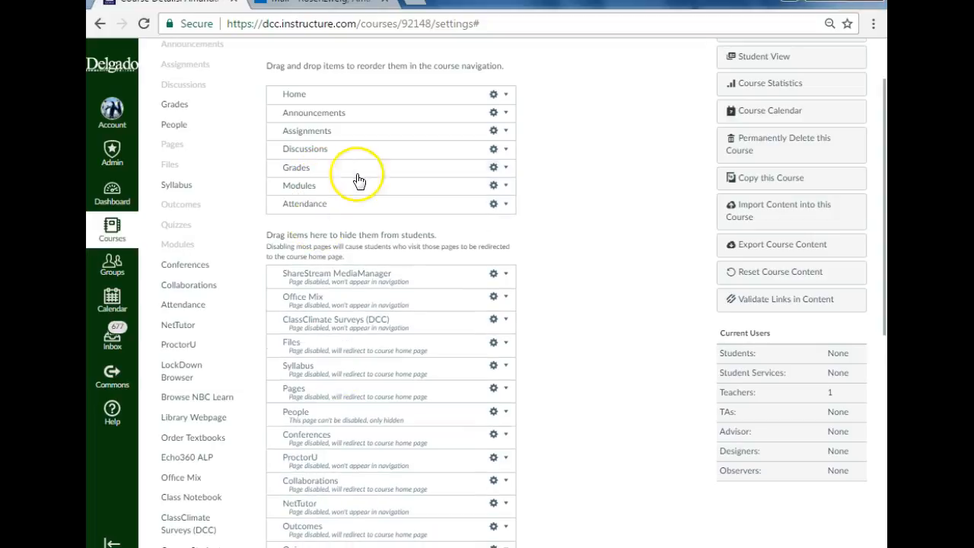
pyautogui.moveTo(347, 152); pyautogui.dragTo(340, 327)
pyautogui.moveTo(347, 130); pyautogui.dragTo(343, 397)
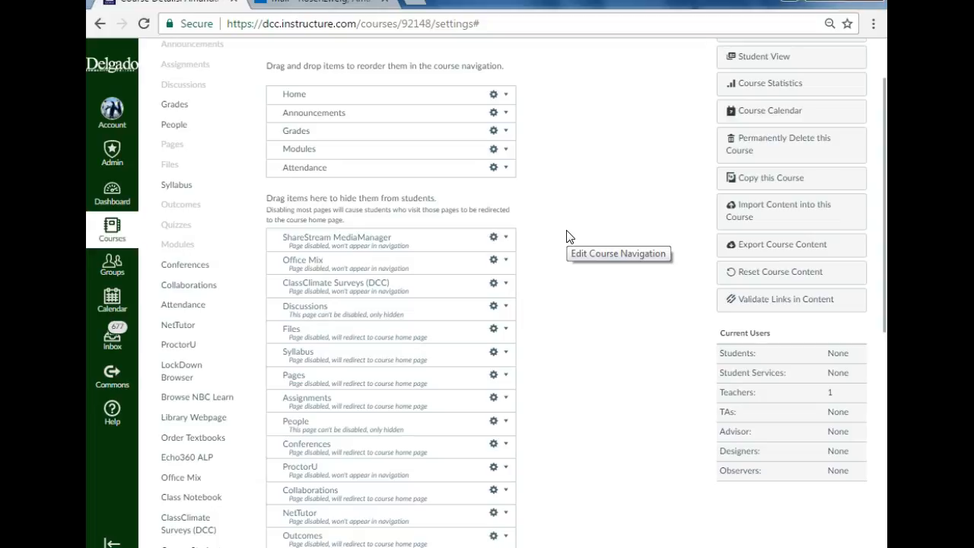
# Step: Review the visible and hidden navigation items and save the course navigation changes
pyautogui.scroll(-3, 567, 236)
pyautogui.scroll(4, 563, 238)
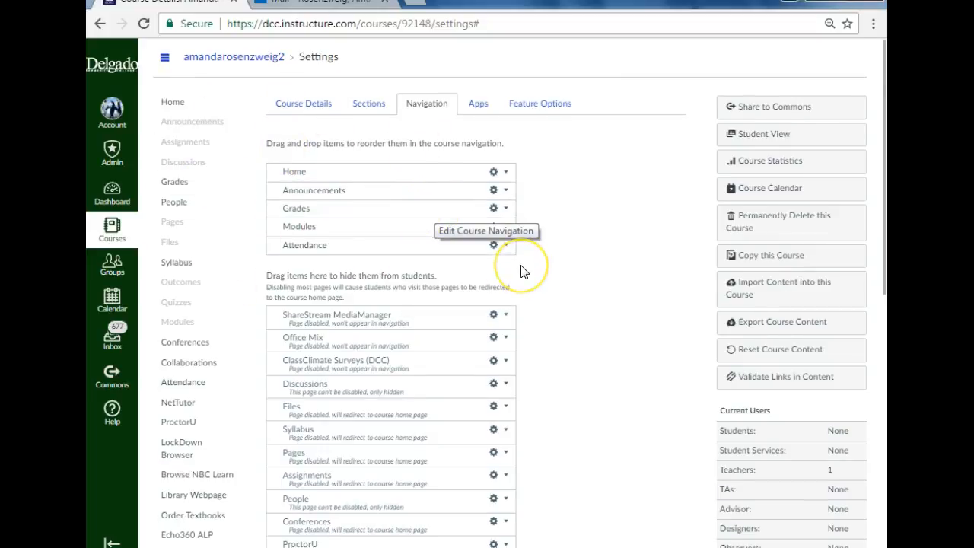
pyautogui.scroll(-1, 522, 270)
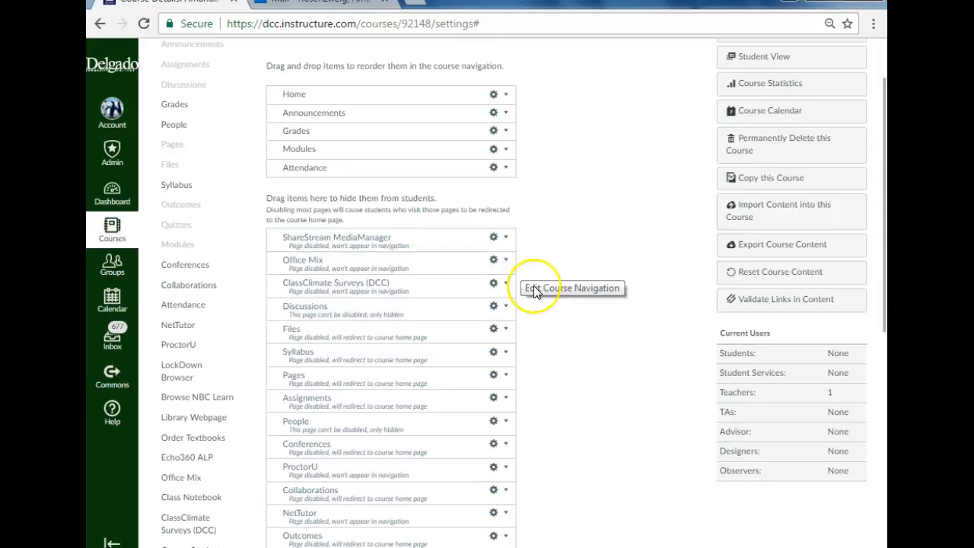
pyautogui.scroll(-6, 535, 291)
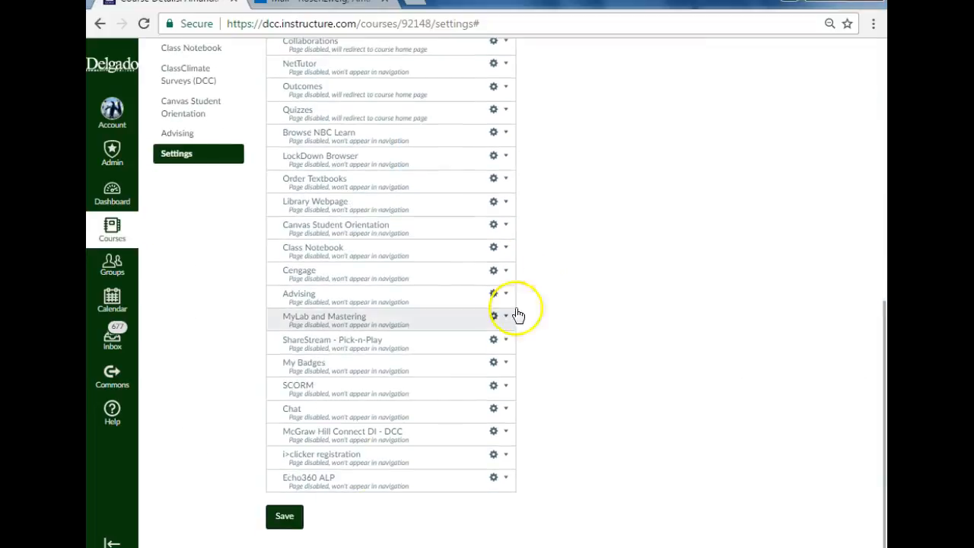
pyautogui.click(286, 516)
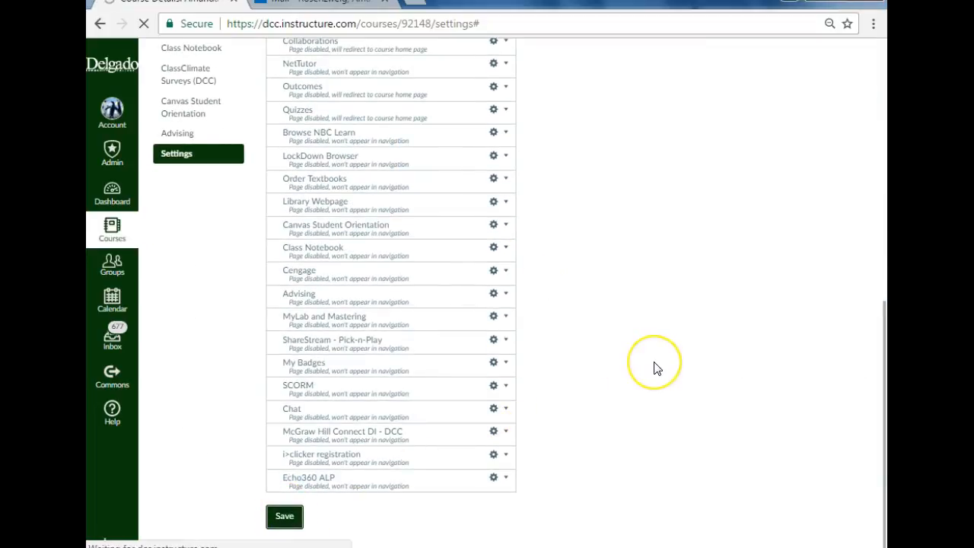
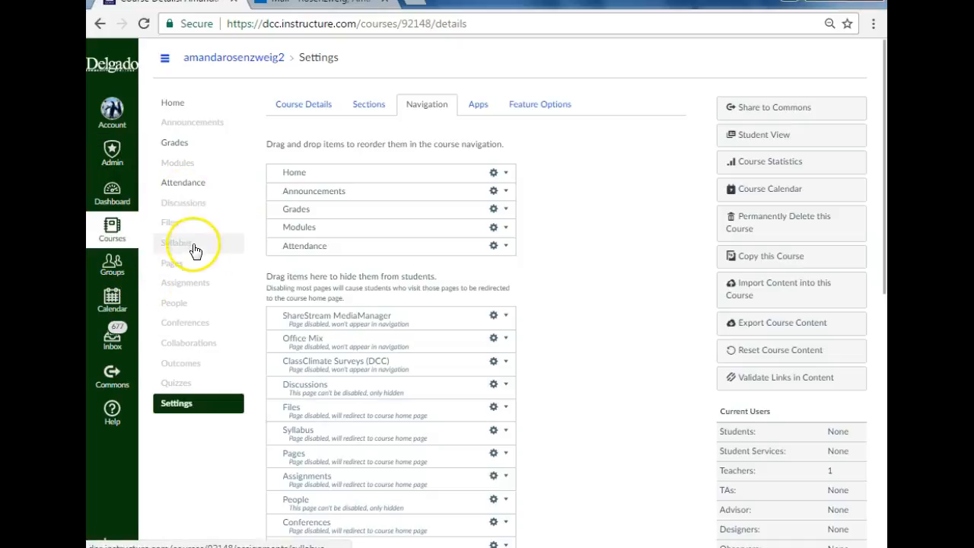
# Step: Create a folder named Course Policies in the course's files
pyautogui.click(180, 225)
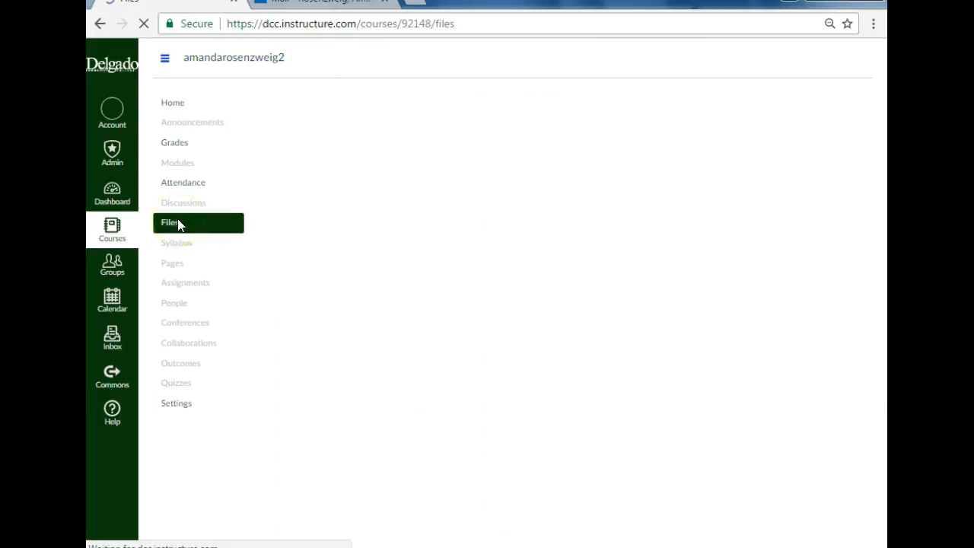
pyautogui.click(792, 281)
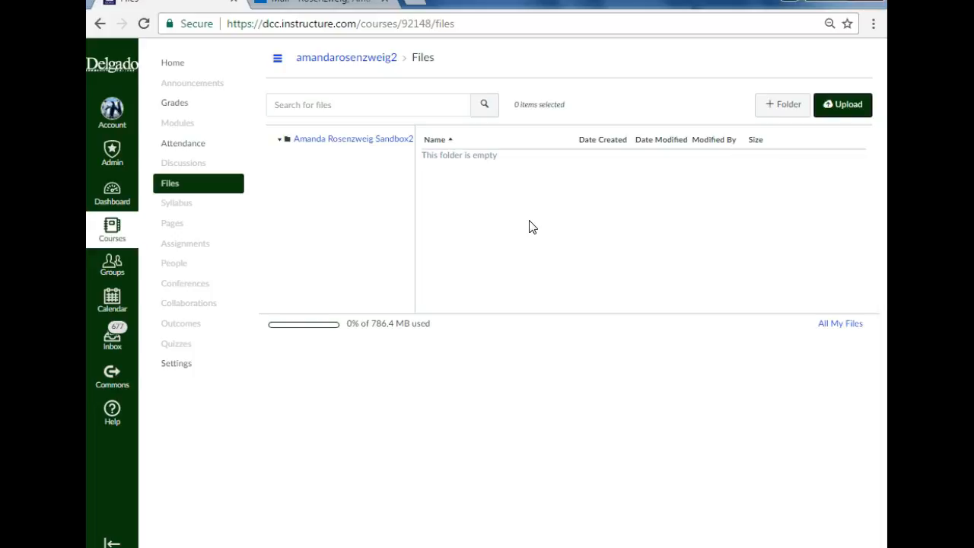
pyautogui.click(800, 108)
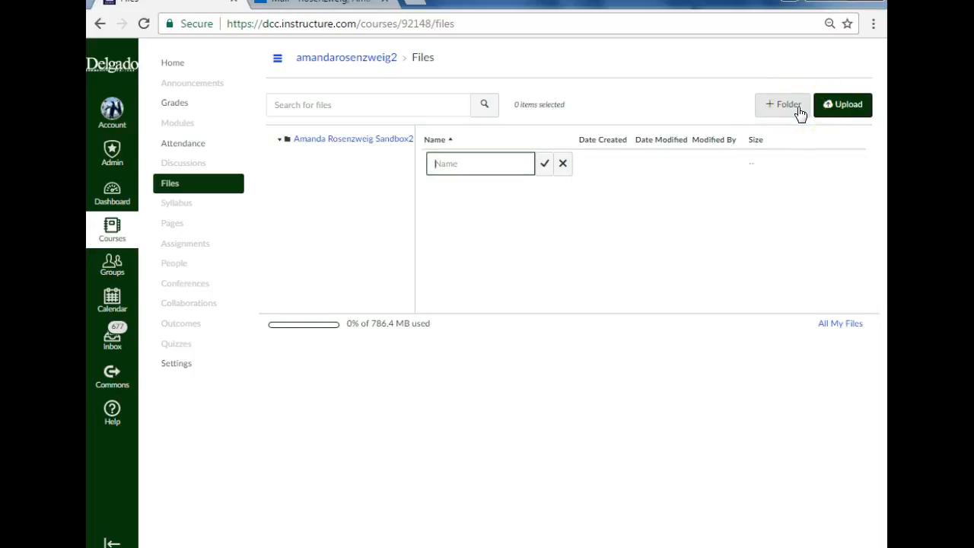
pyautogui.write('Course Polic')
pyautogui.write('ies')
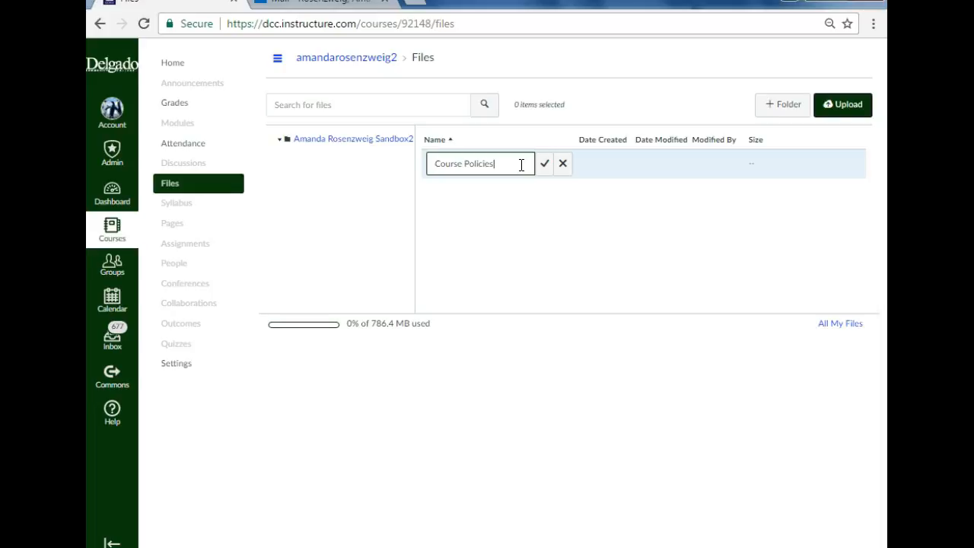
pyautogui.press('Return')
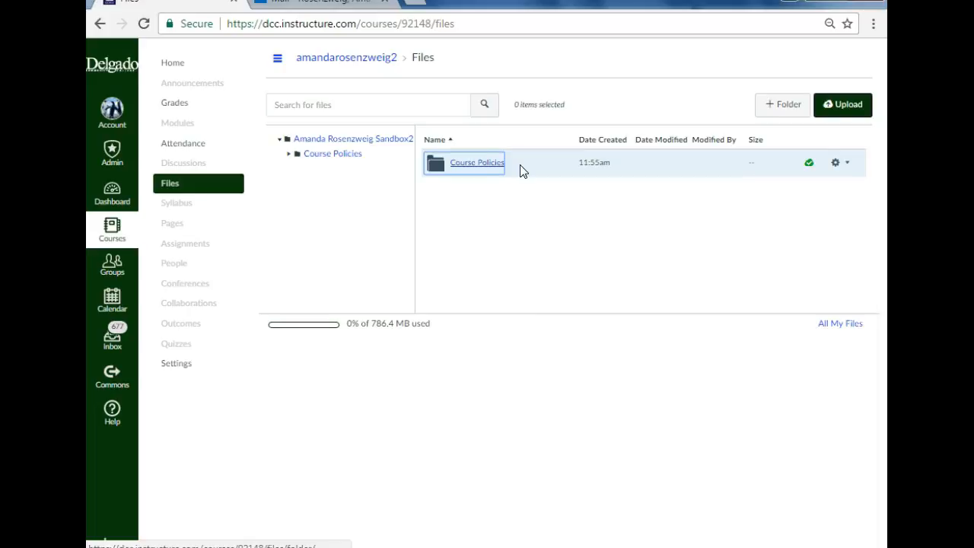
# Step: Add two more folders named Lecture Notes and Study Guides to the course's files
pyautogui.click(777, 110)
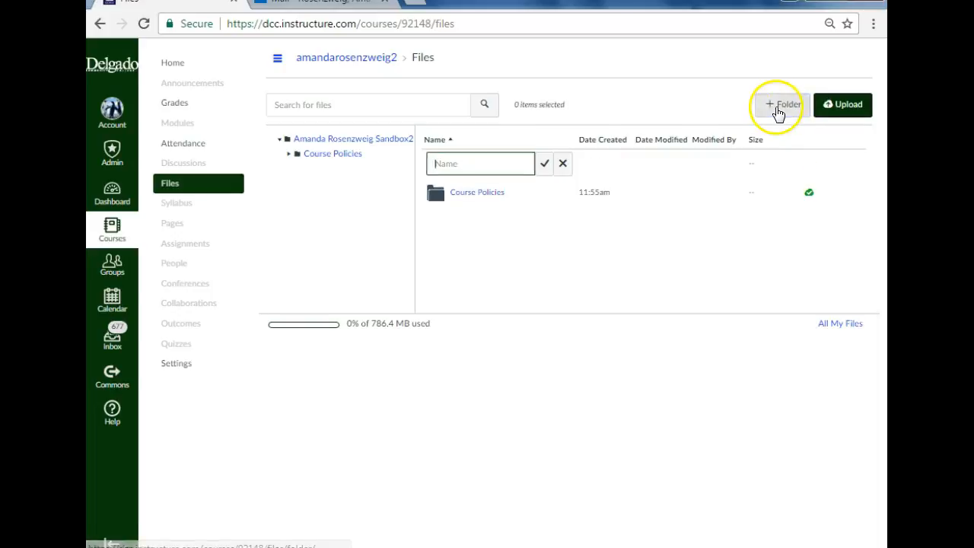
pyautogui.write('Lecture Notes')
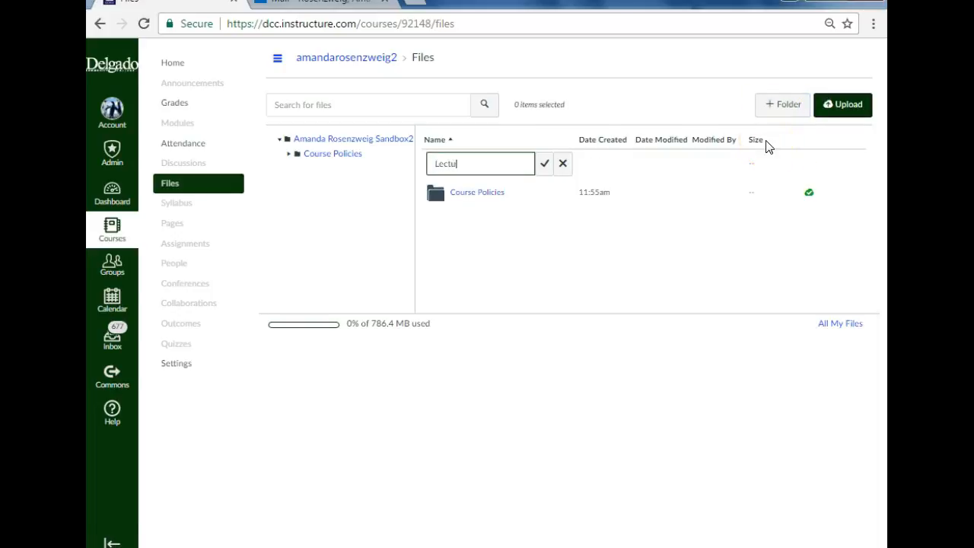
pyautogui.press('Return')
pyautogui.click(772, 106)
pyautogui.write('St')
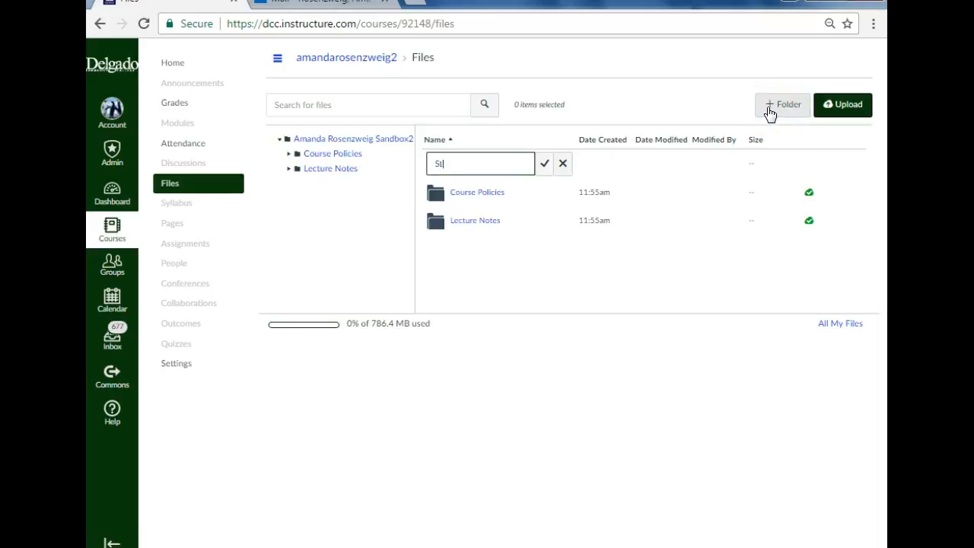
pyautogui.write('udy Guides')
pyautogui.press('Return')
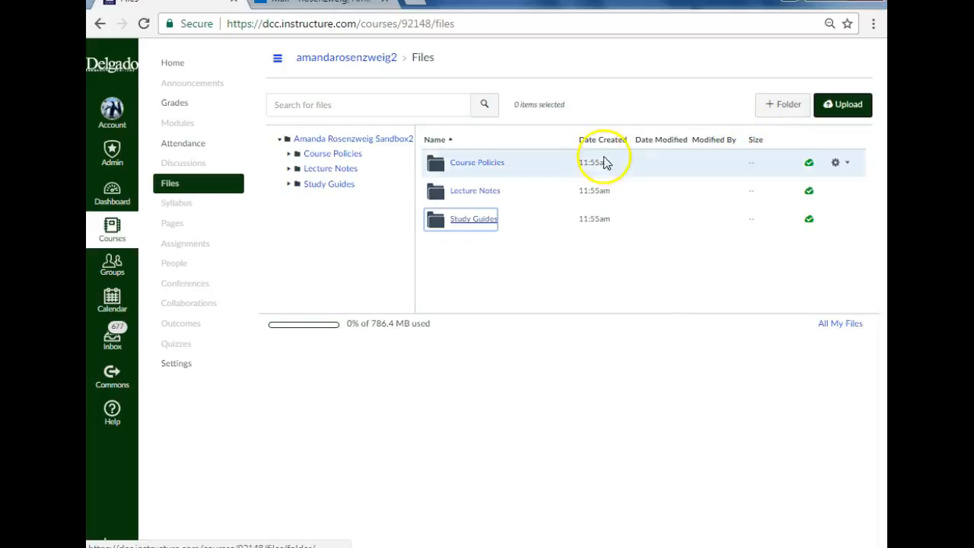
# Step: Upload the Desert, Lighthouse and Penguins images from Sample Pictures into the Course Policies folder
pyautogui.click(465, 169)
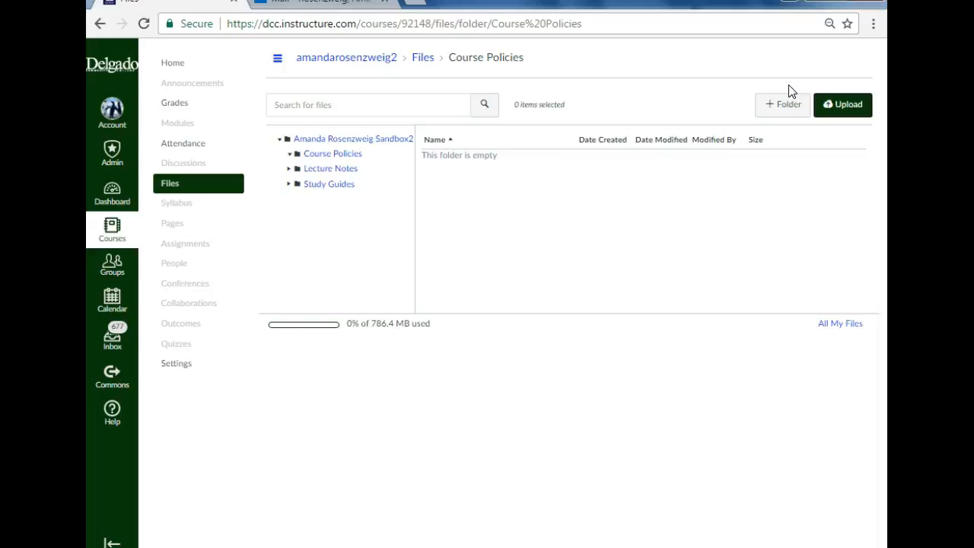
pyautogui.click(843, 105)
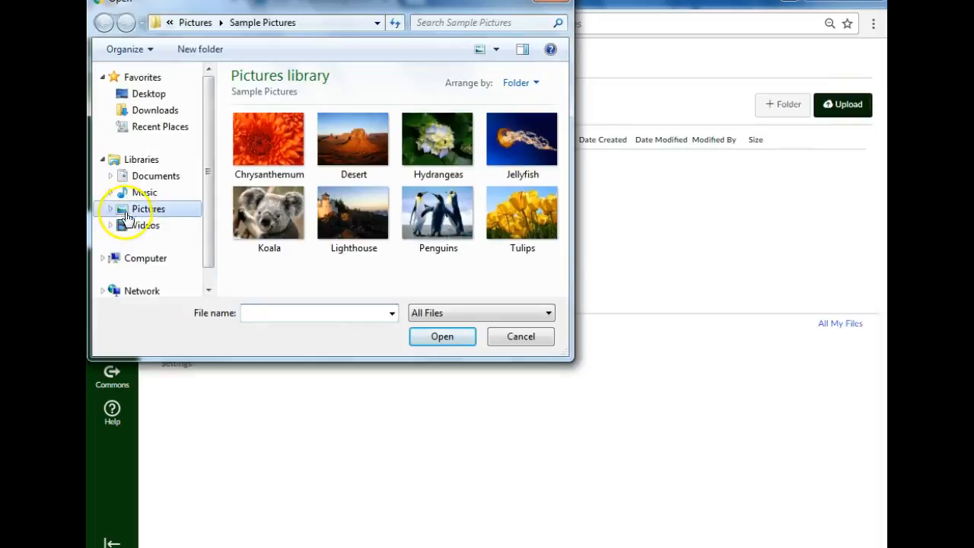
pyautogui.click(148, 112)
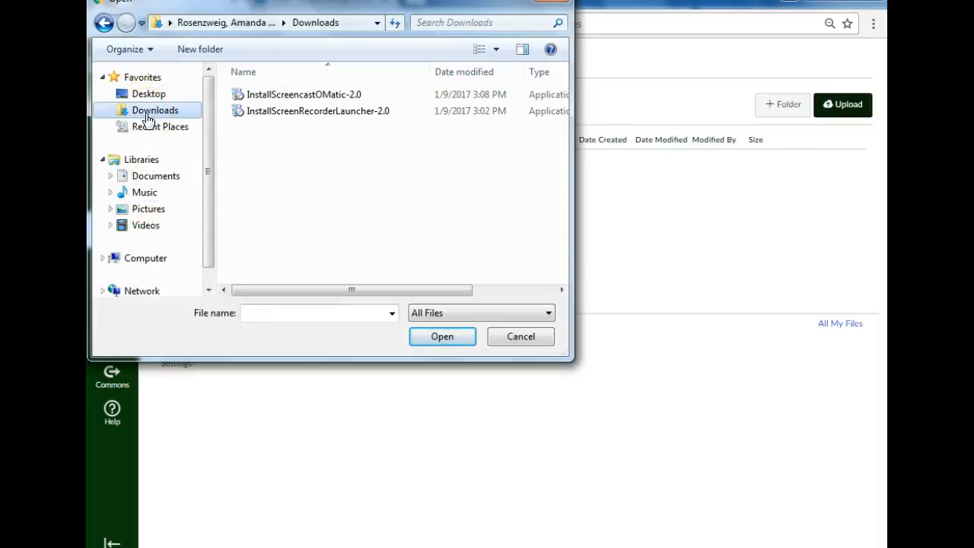
pyautogui.click(154, 178)
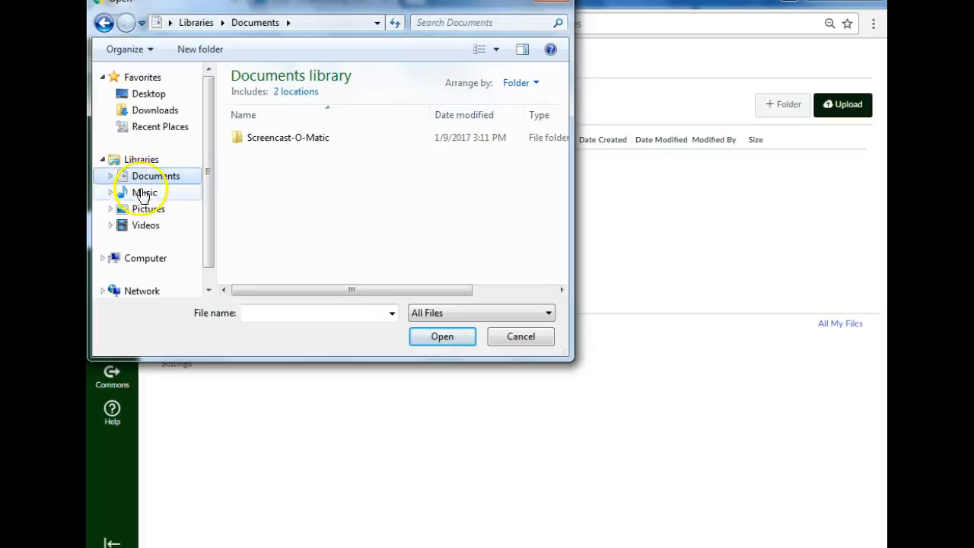
pyautogui.click(152, 209)
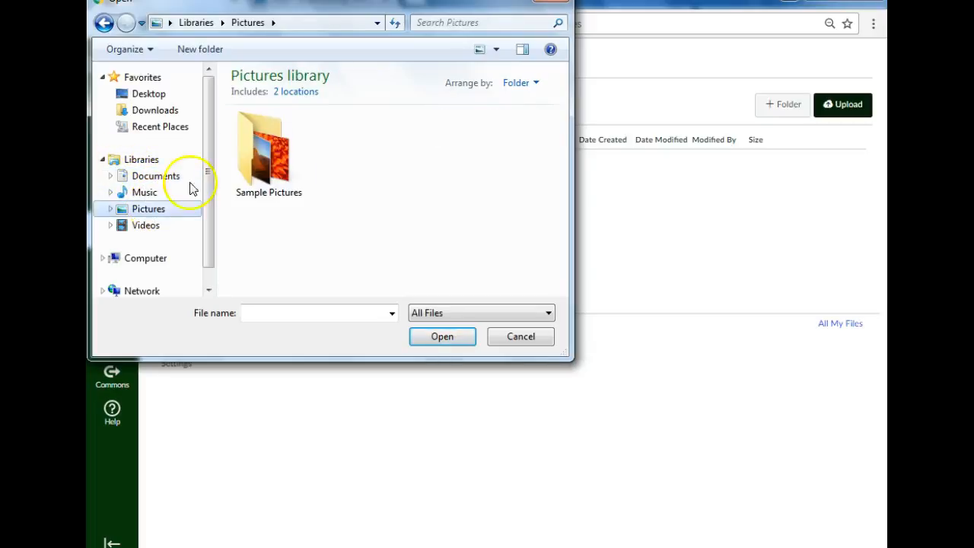
pyautogui.doubleClick(263, 145)
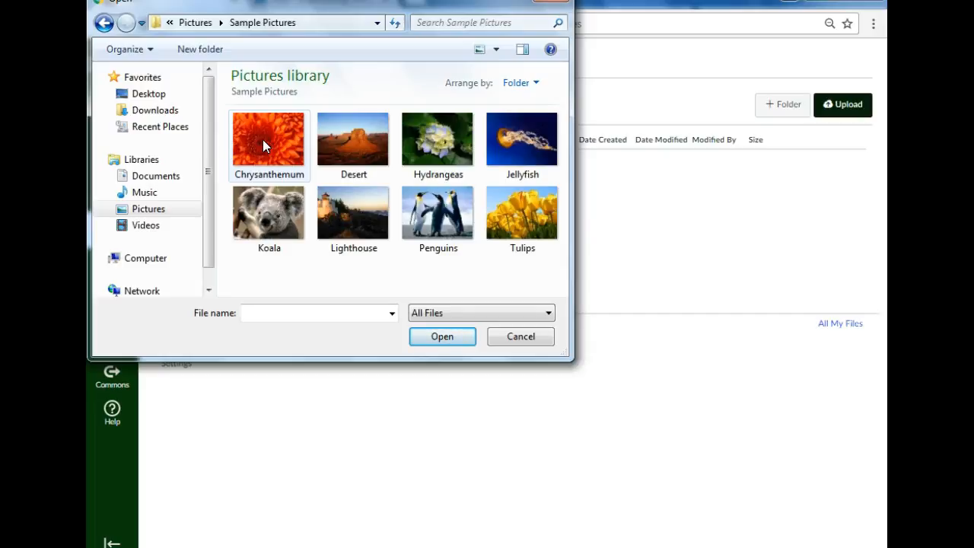
pyautogui.click(329, 133)
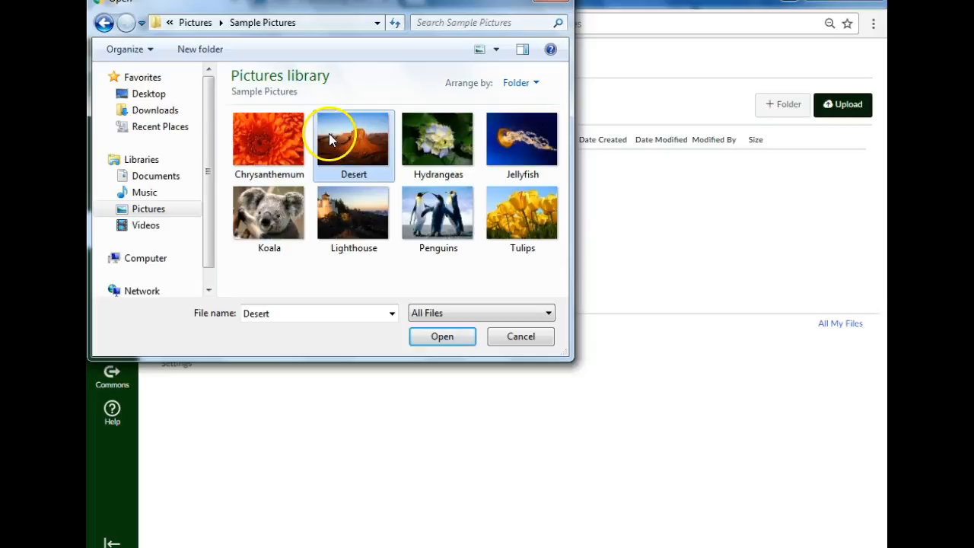
pyautogui.keyDown('ctrl'); pyautogui.click(370, 207); pyautogui.keyUp('ctrl')
pyautogui.keyDown('ctrl'); pyautogui.click(436, 208); pyautogui.keyUp('ctrl')
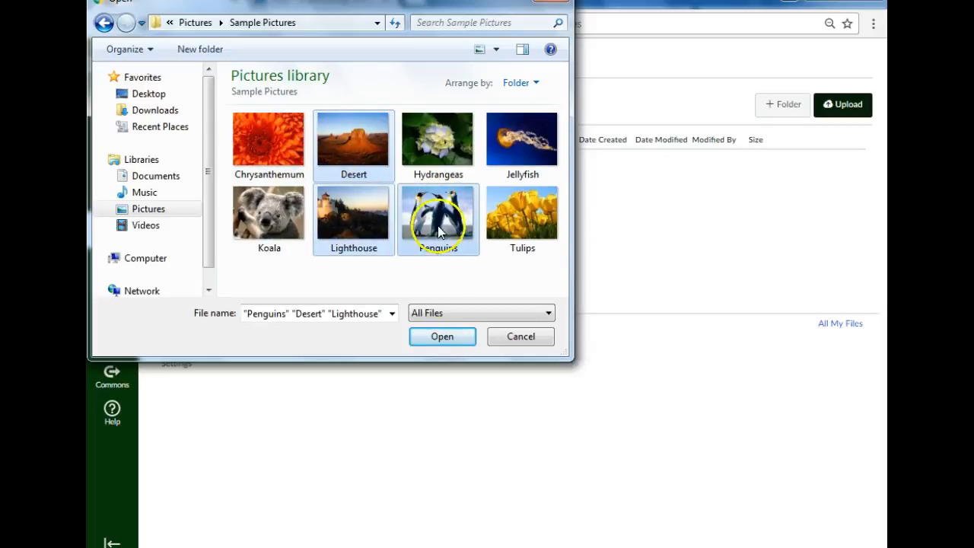
pyautogui.click(442, 336)
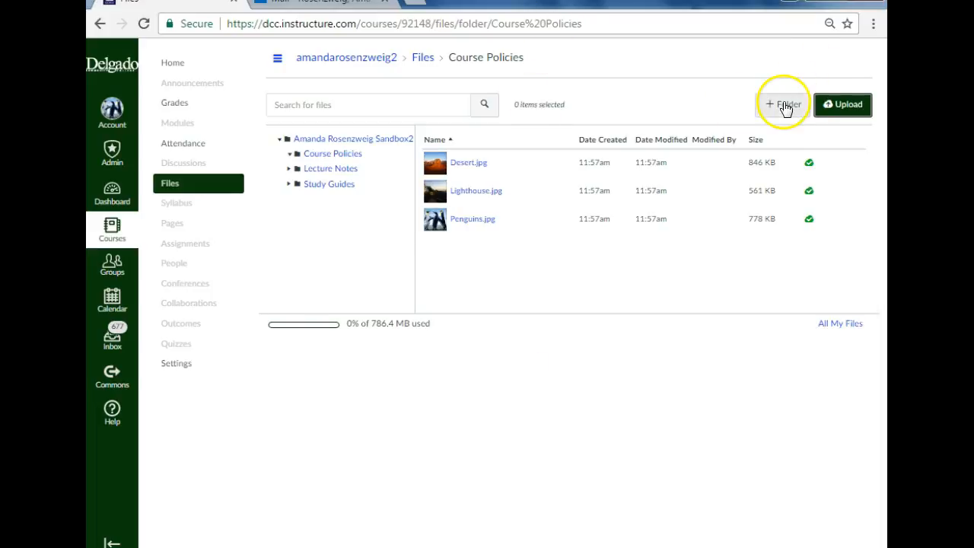
# Step: Upload all the Sample Pictures images, Chrysanthemum through Tulips, into the Course Policies folder, replacing the files that already exist there
pyautogui.click(842, 105)
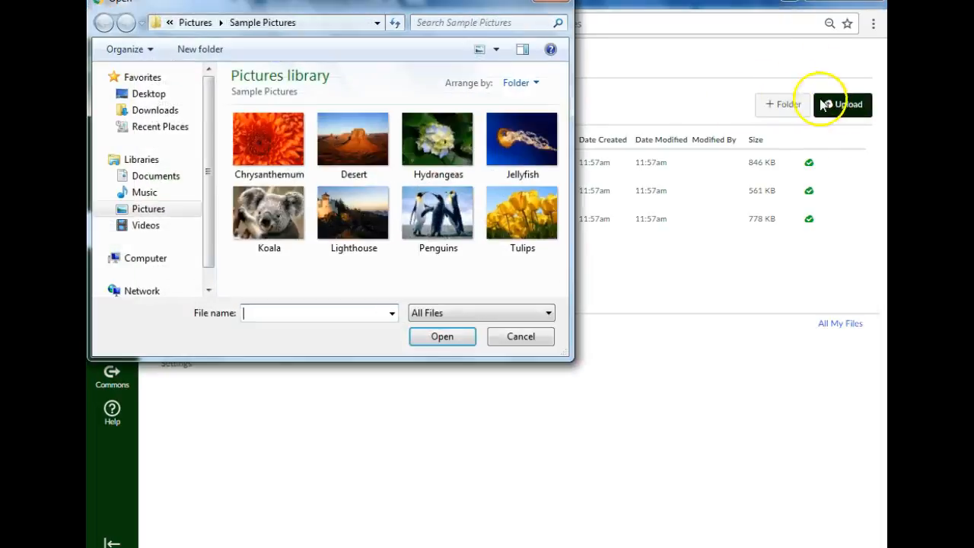
pyautogui.click(280, 149)
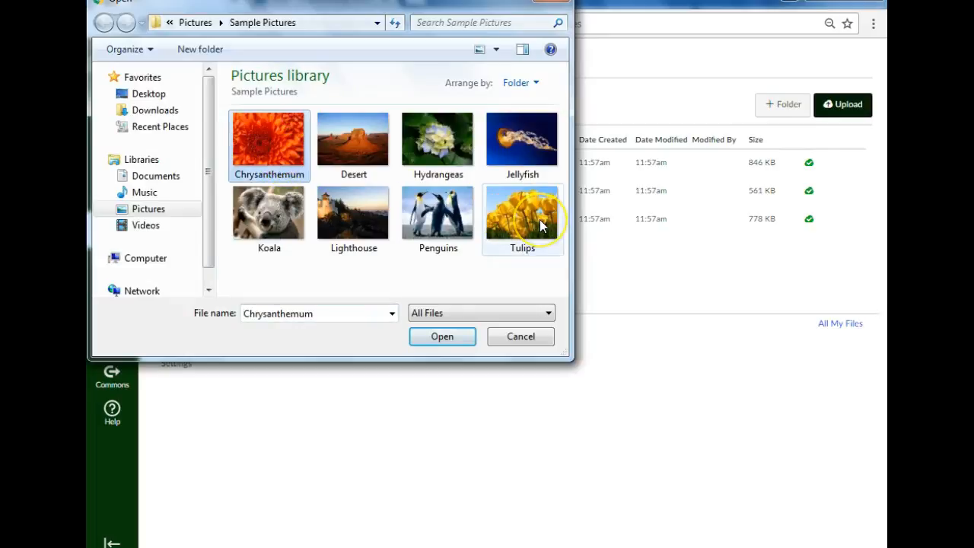
pyautogui.keyDown('ctrl'); pyautogui.click(540, 219); pyautogui.keyUp('ctrl')
pyautogui.click(277, 135)
pyautogui.keyDown('shift'); pyautogui.click(514, 221); pyautogui.keyUp('shift')
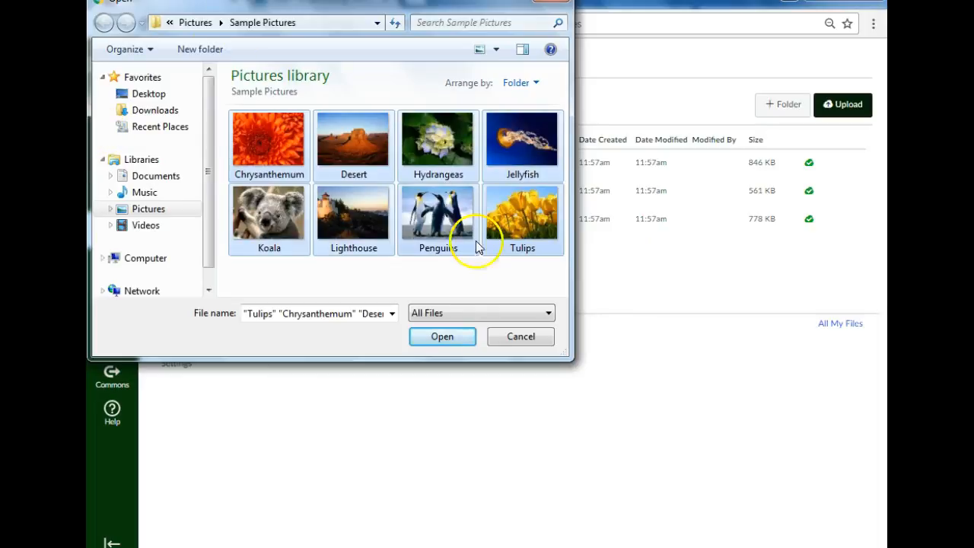
pyautogui.click(424, 339)
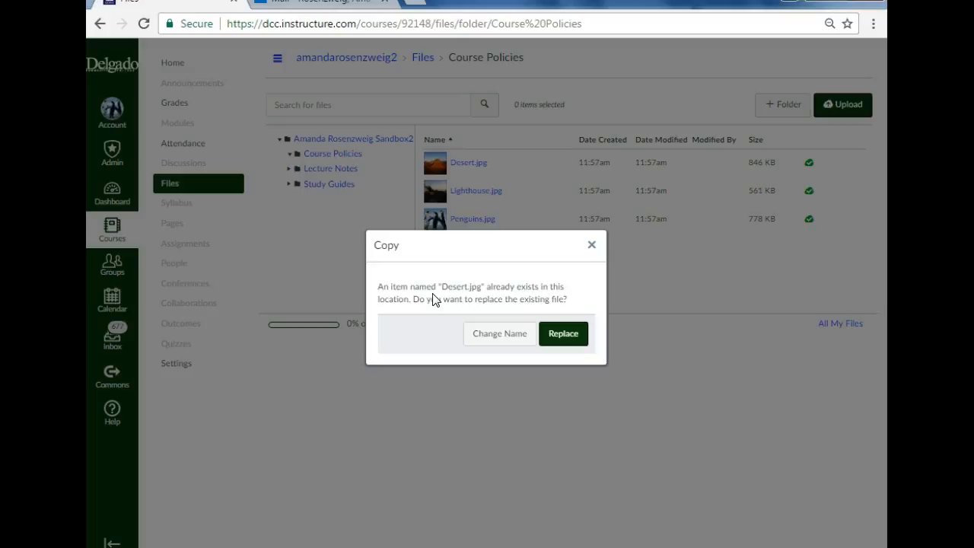
pyautogui.click(568, 335)
pyautogui.click(572, 337)
pyautogui.click(564, 334)
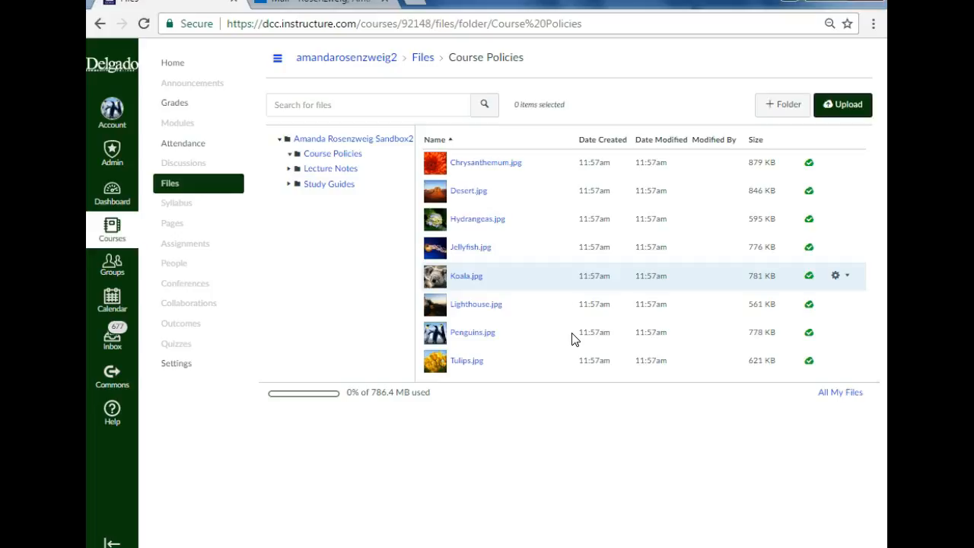
# Step: Move Chrysanthemum.jpg to the Lecture Notes folder and Desert.jpg to the Study Guides folder
pyautogui.moveTo(489, 165); pyautogui.dragTo(375, 174)
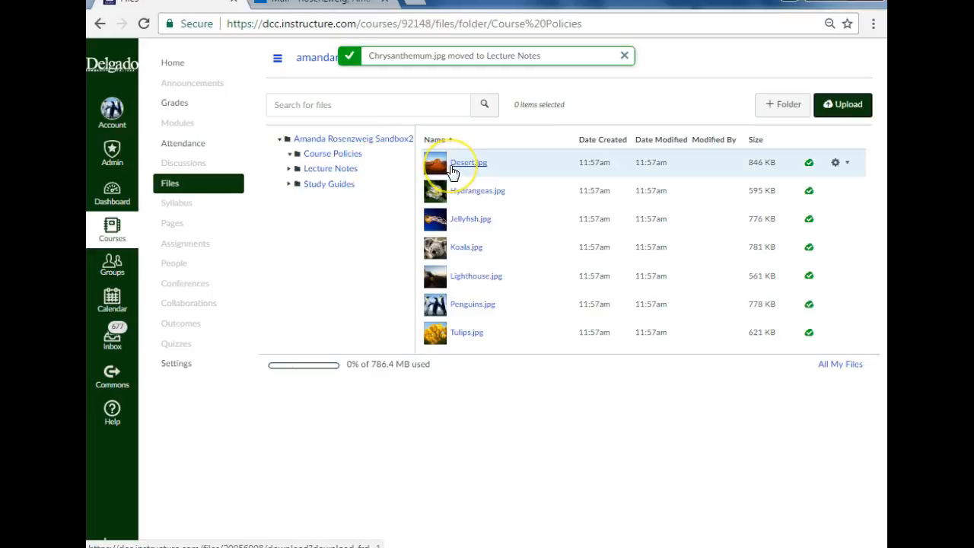
pyautogui.moveTo(449, 172); pyautogui.dragTo(365, 186)
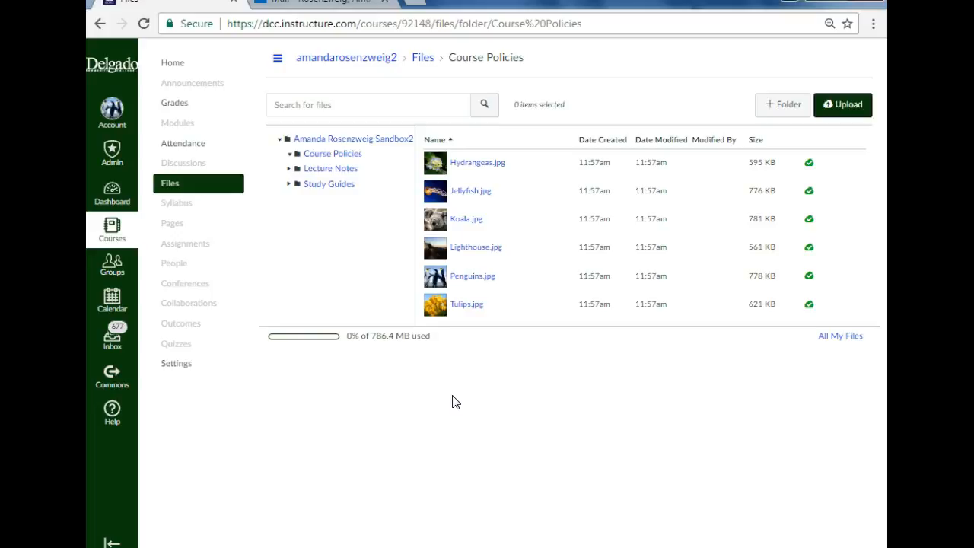
# Step: Review the help and support options and the course's top-level file folders
pyautogui.click(112, 414)
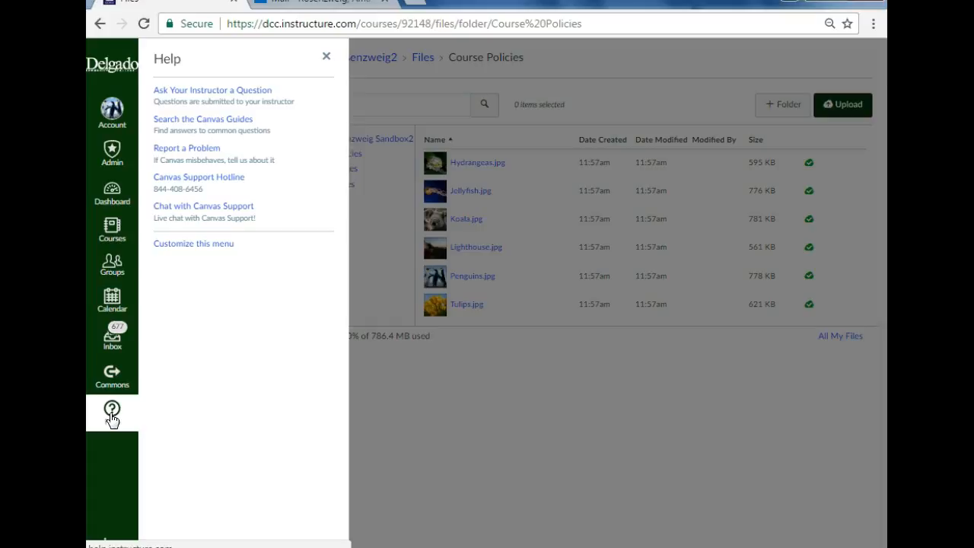
pyautogui.click(401, 417)
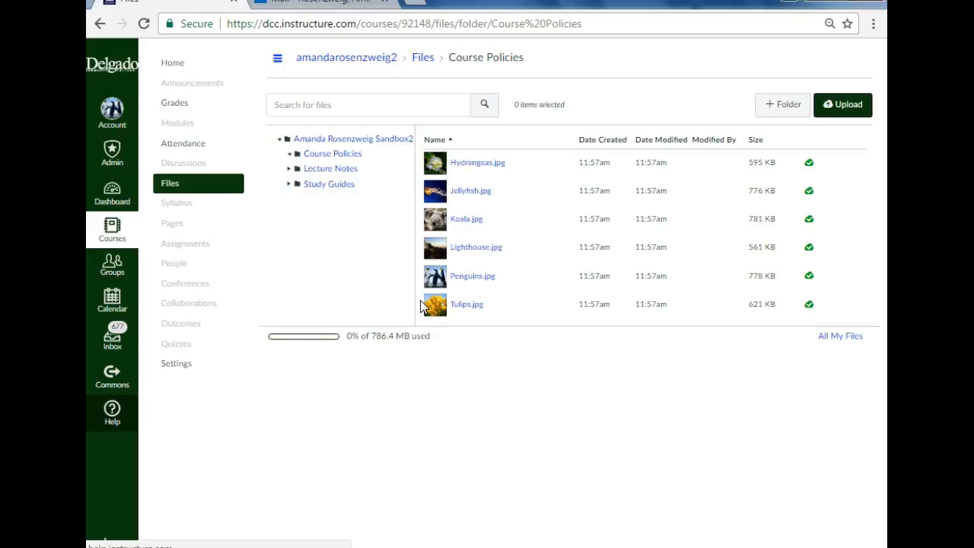
pyautogui.click(175, 129)
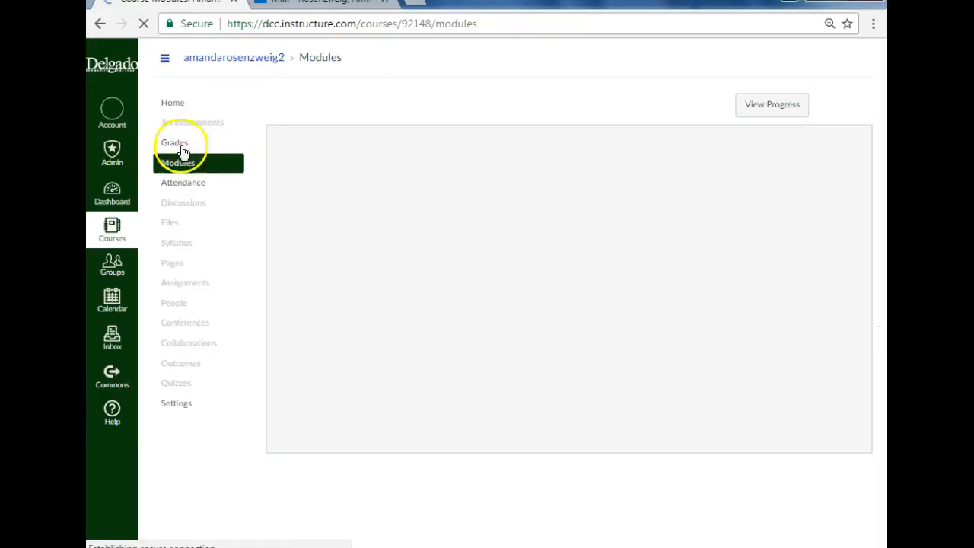
pyautogui.click(189, 222)
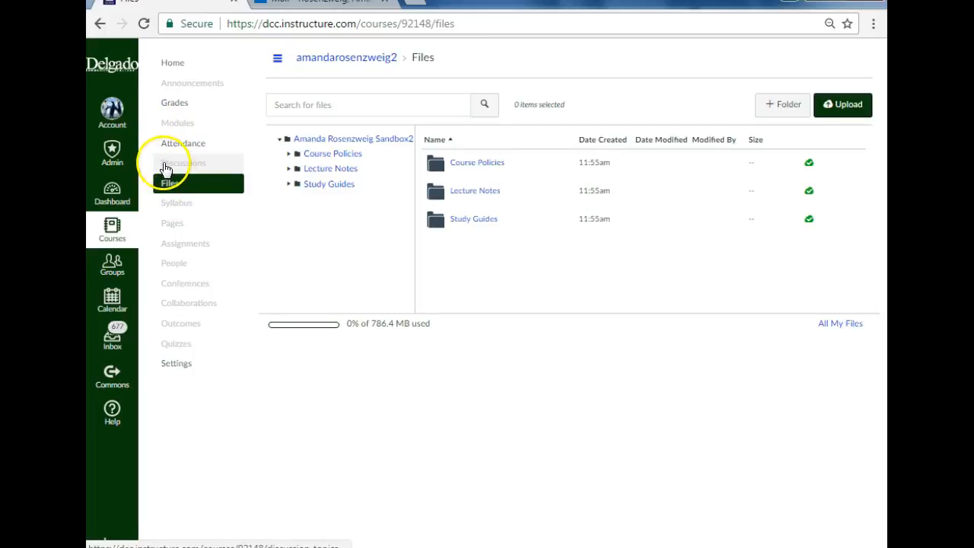
# Step: Add a module named Start Here to the course's modules and publish it
pyautogui.click(175, 124)
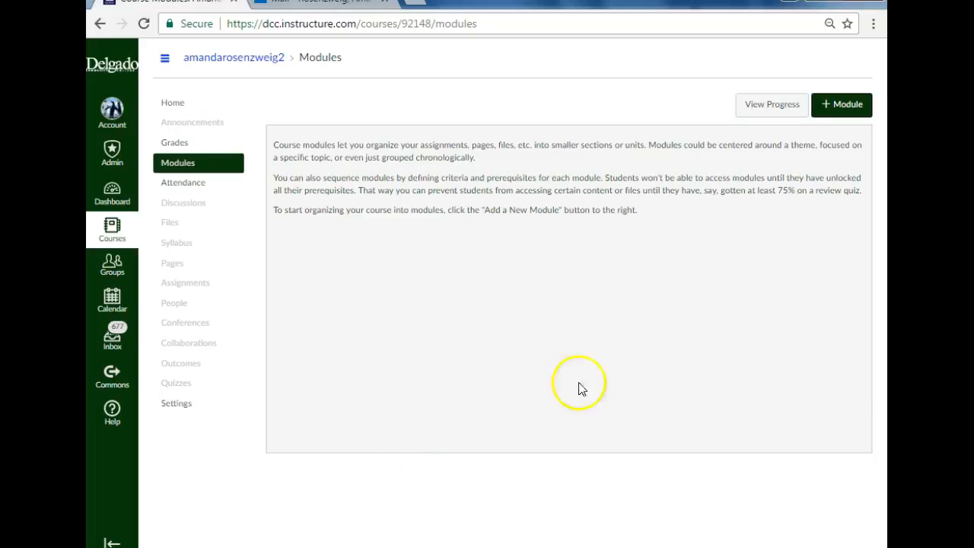
pyautogui.click(840, 105)
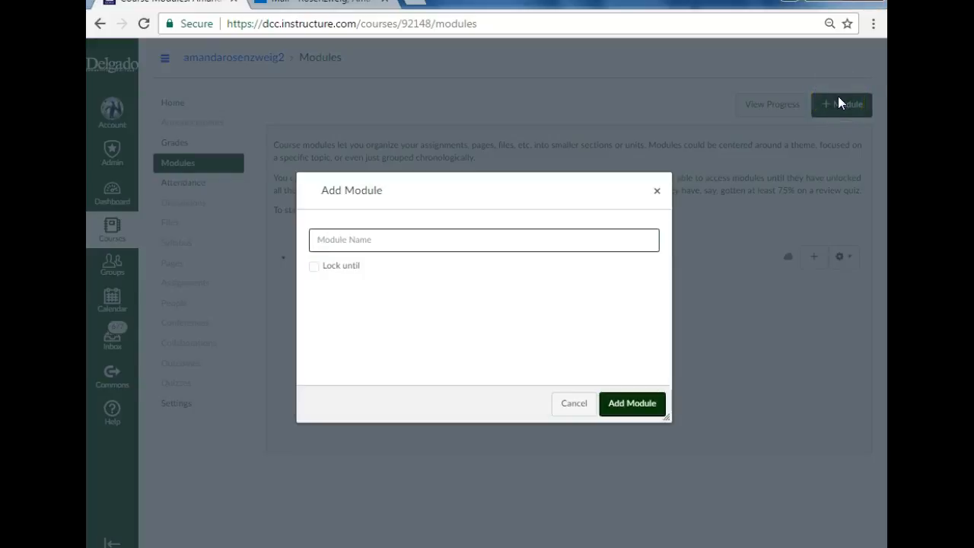
pyautogui.write('St')
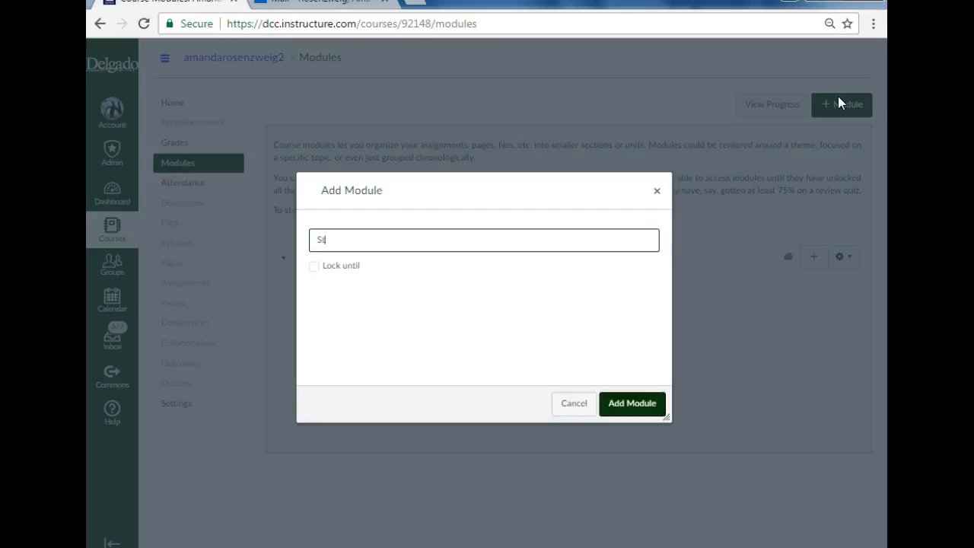
pyautogui.write('art Here')
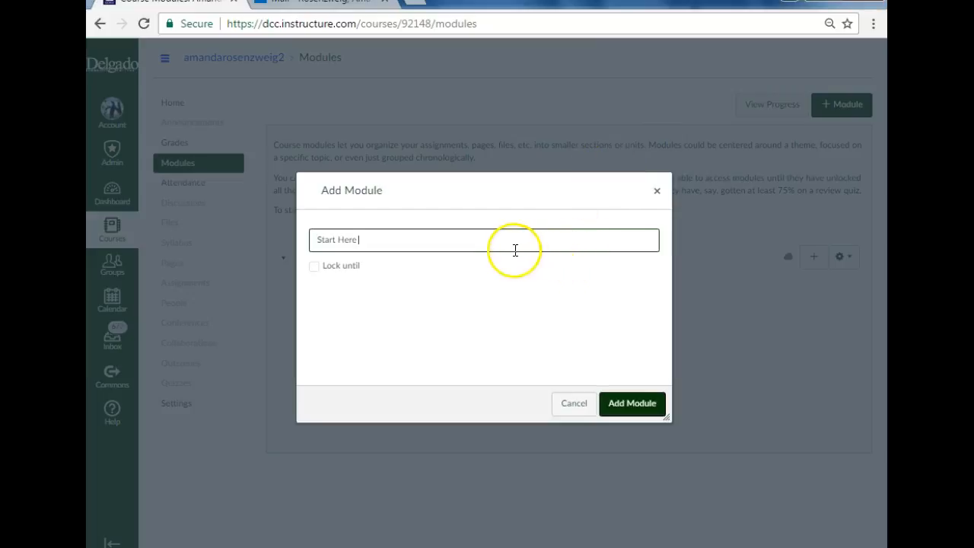
pyautogui.click(638, 406)
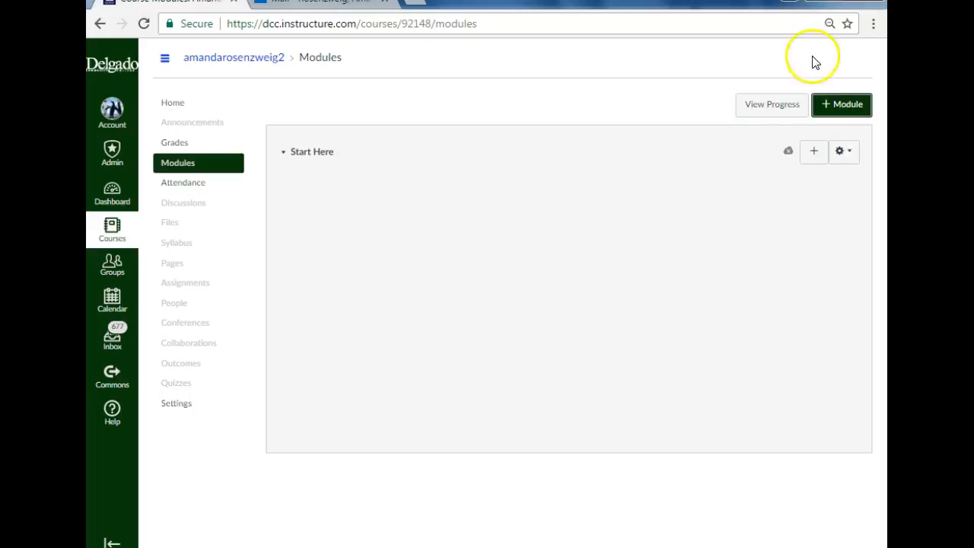
pyautogui.click(789, 150)
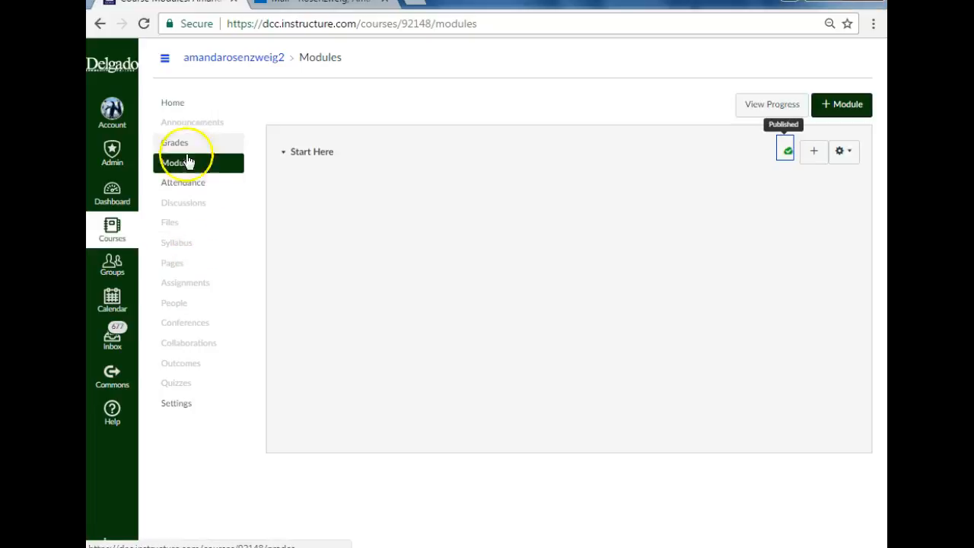
# Step: Add the existing file Hydrangeas.jpg from the Course Policies folder as an item in the Start Here module
pyautogui.click(170, 226)
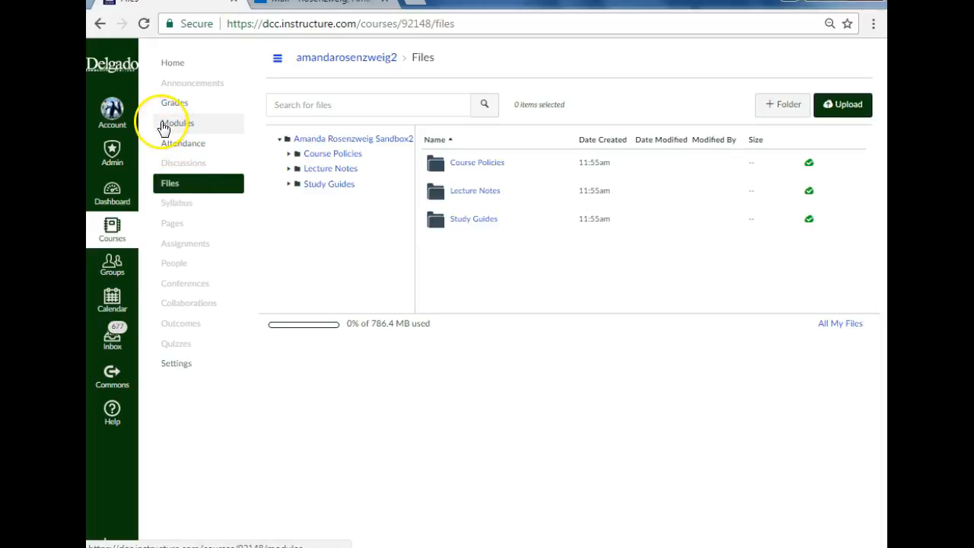
pyautogui.click(178, 126)
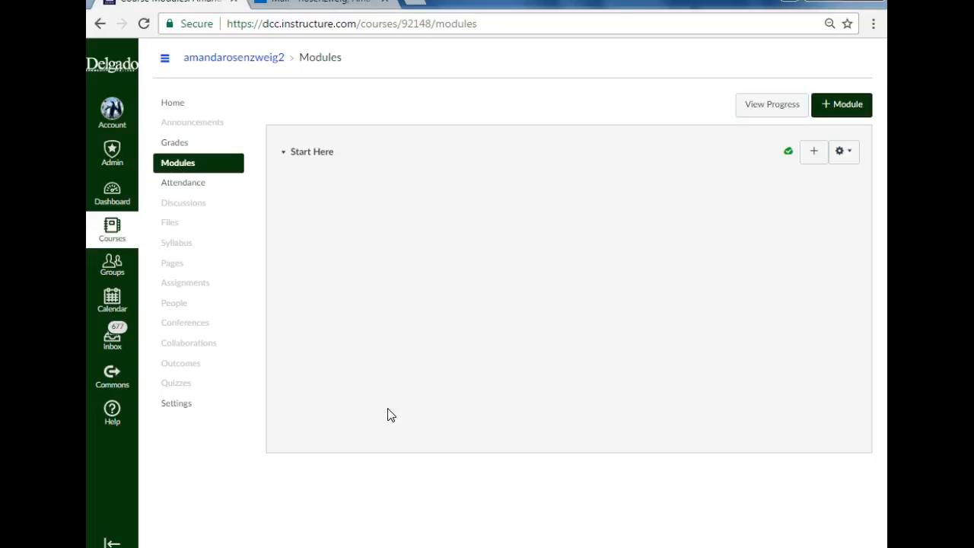
pyautogui.click(815, 151)
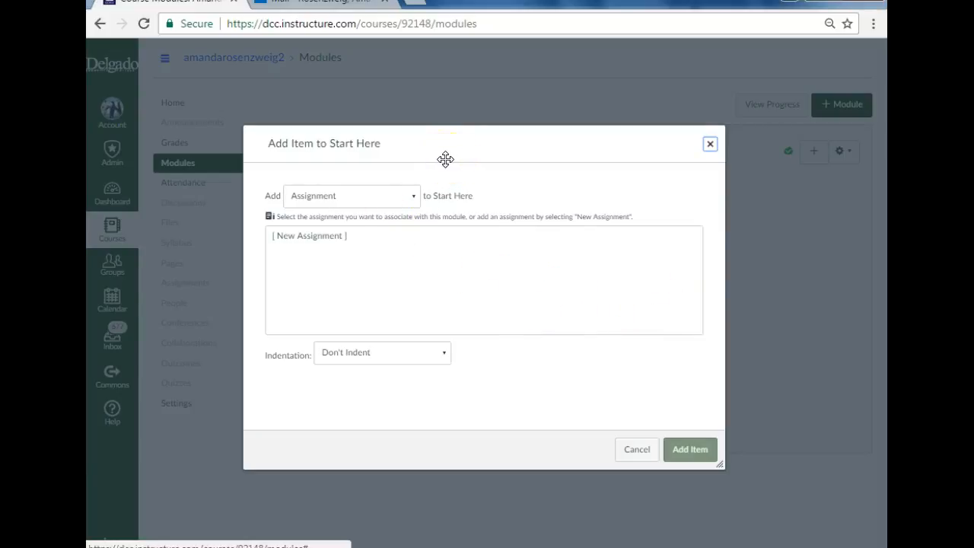
pyautogui.click(411, 198)
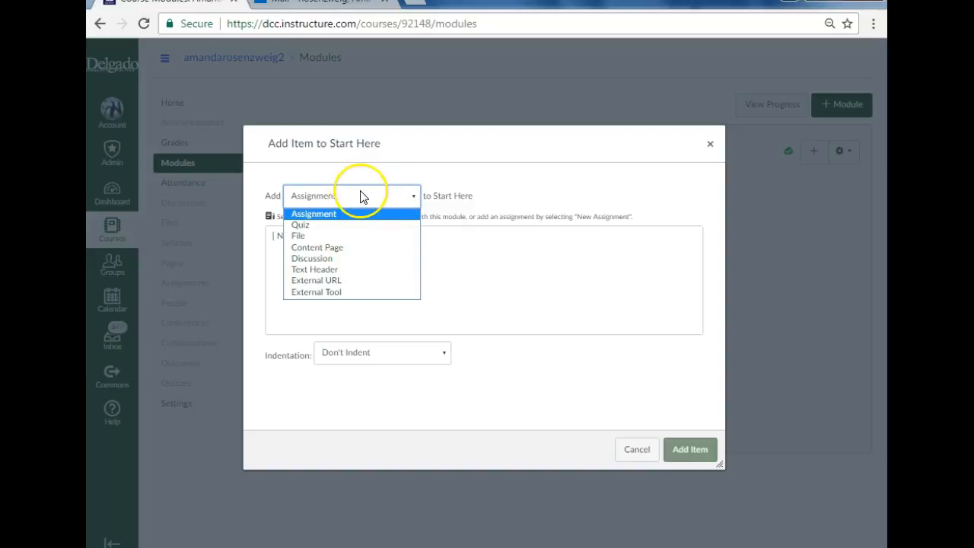
pyautogui.click(304, 236)
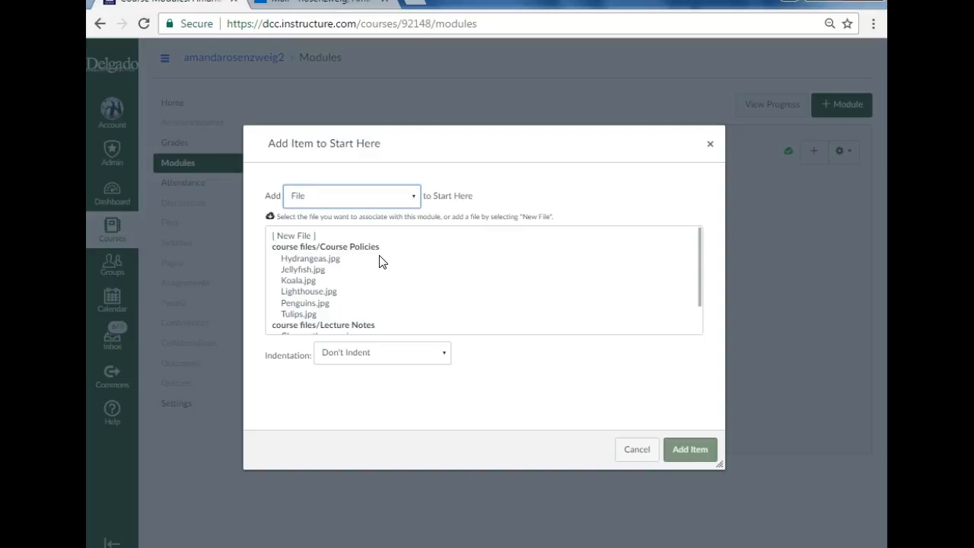
pyautogui.click(319, 262)
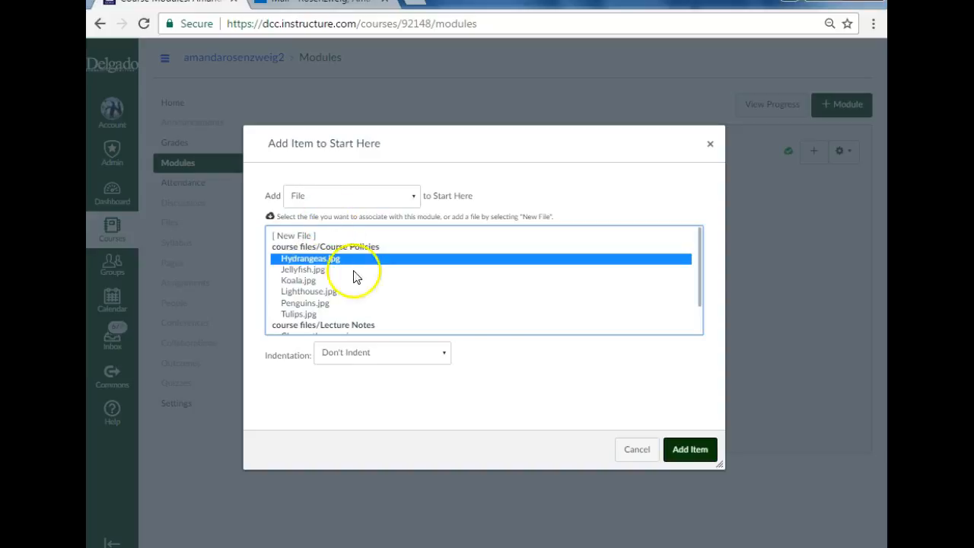
pyautogui.click(706, 459)
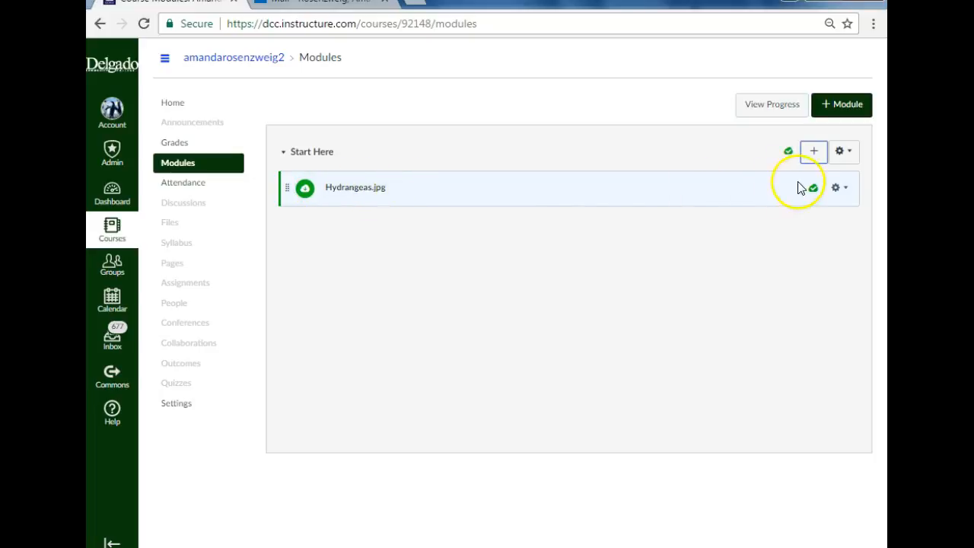
# Step: Rename the Hydrangeas.jpg item in the Start Here module to Syllabus
pyautogui.click(849, 190)
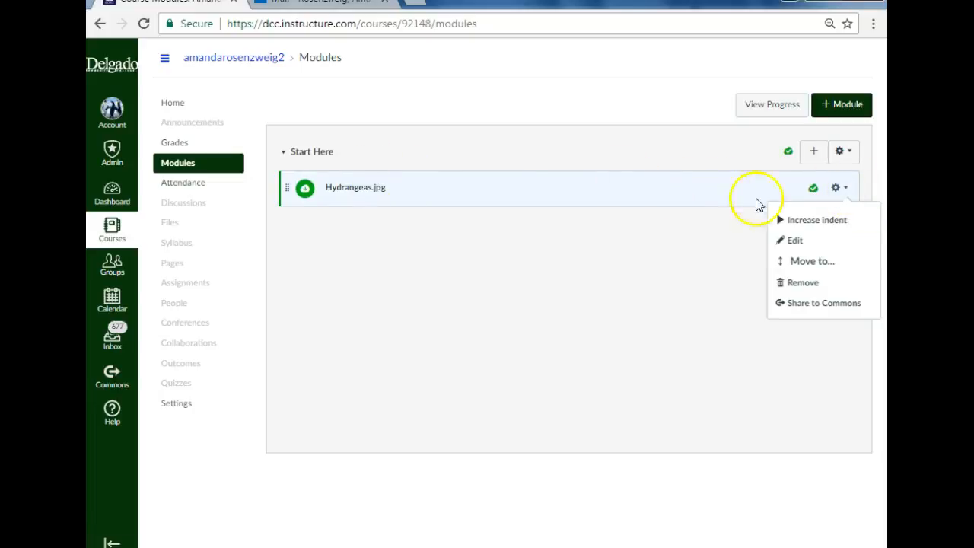
pyautogui.click(792, 240)
pyautogui.moveTo(515, 295); pyautogui.dragTo(308, 269)
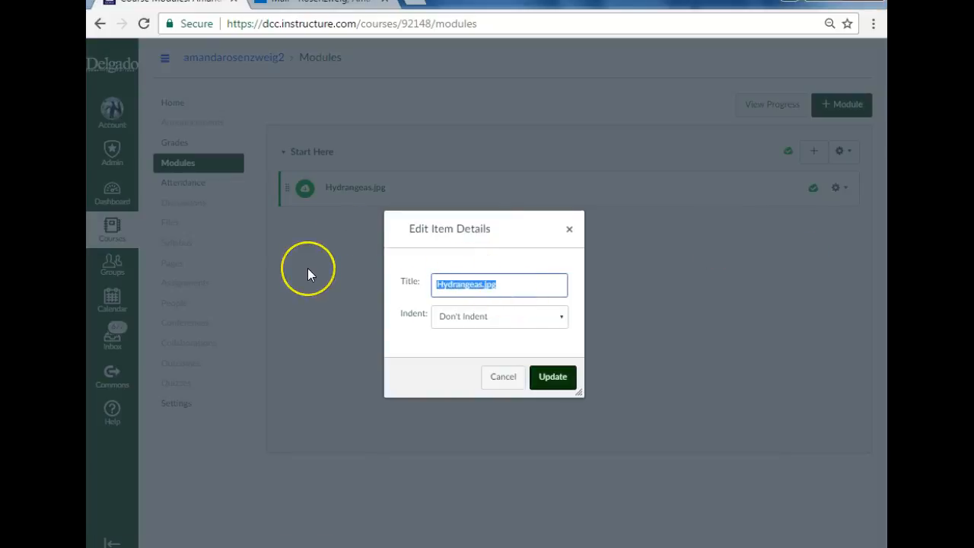
pyautogui.write('Syllabus')
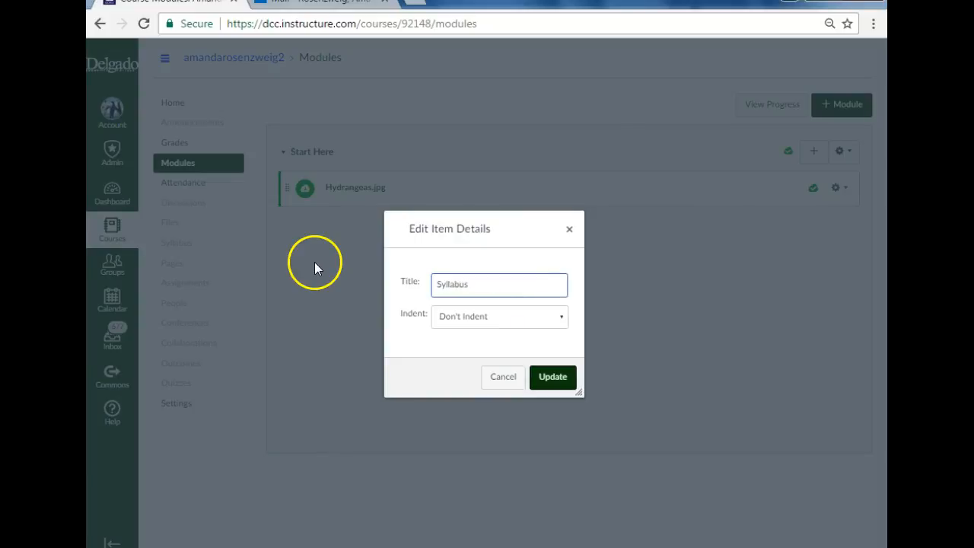
pyautogui.click(556, 376)
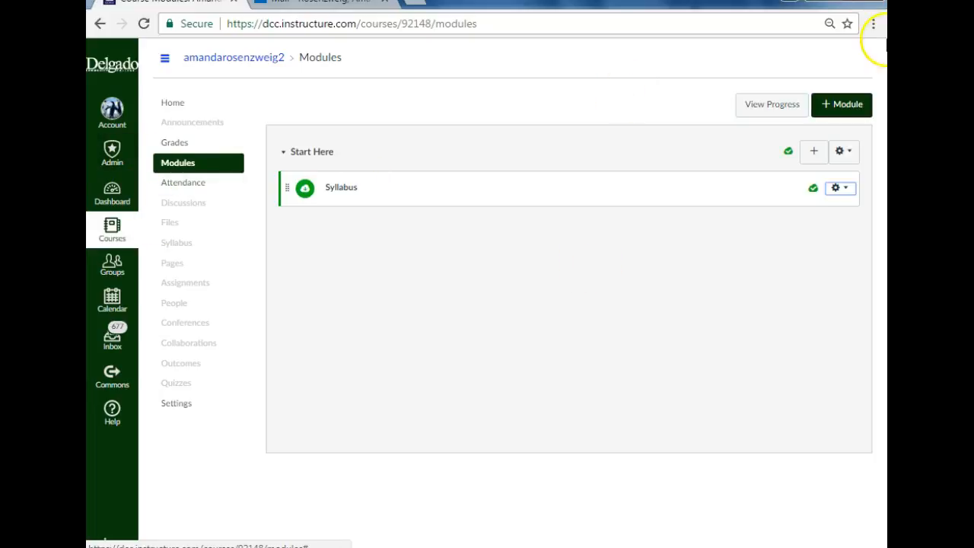
pyautogui.click(814, 151)
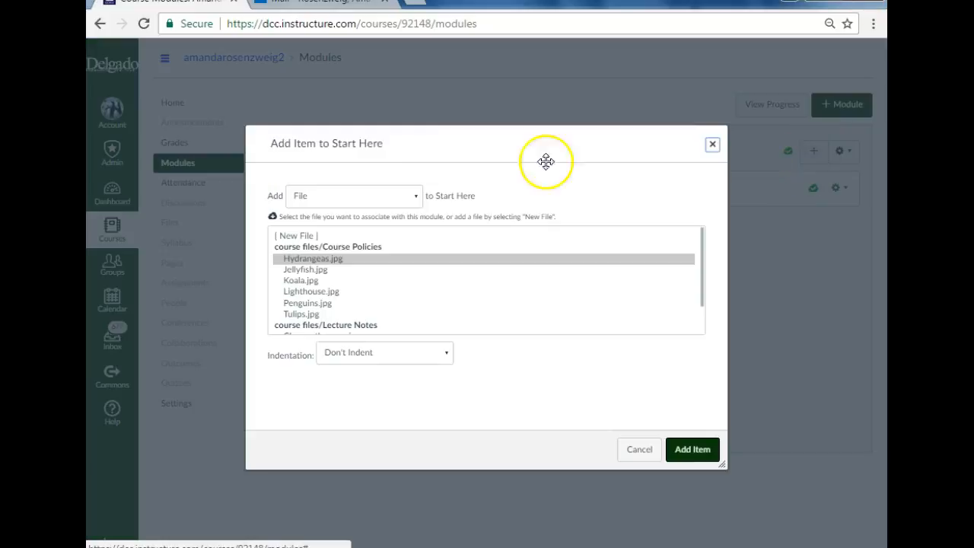
pyautogui.click(293, 236)
pyautogui.click(335, 352)
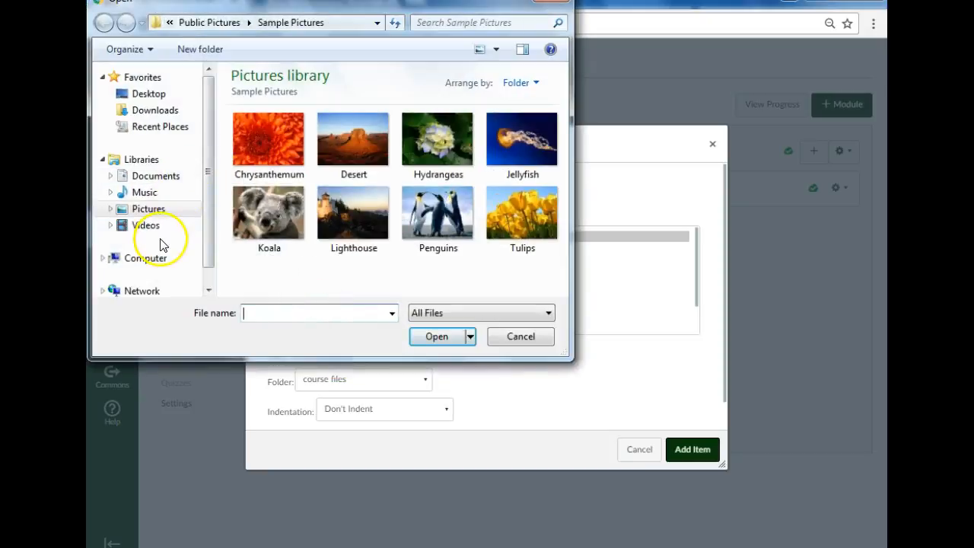
pyautogui.click(143, 111)
pyautogui.click(172, 95)
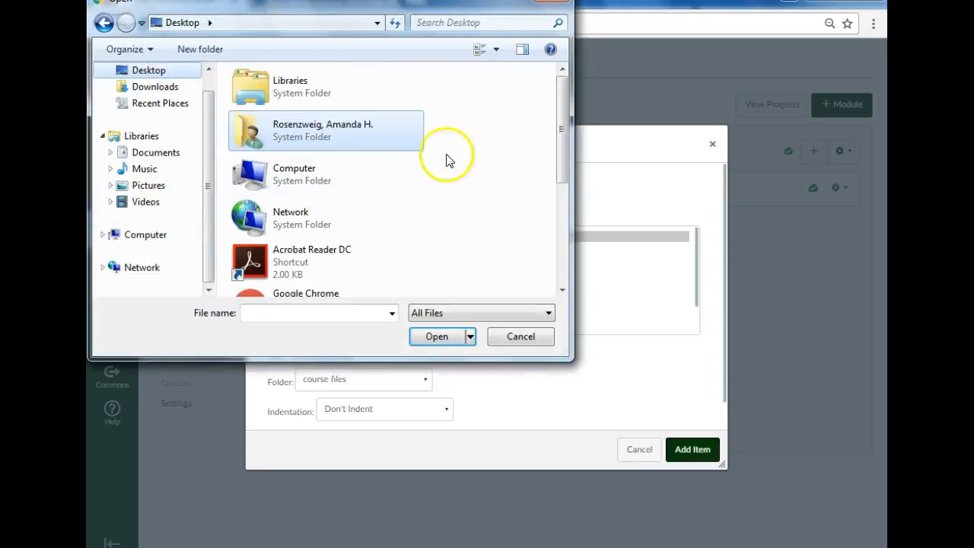
pyautogui.moveTo(563, 130); pyautogui.dragTo(564, 294)
pyautogui.scroll(5, 564, 294)
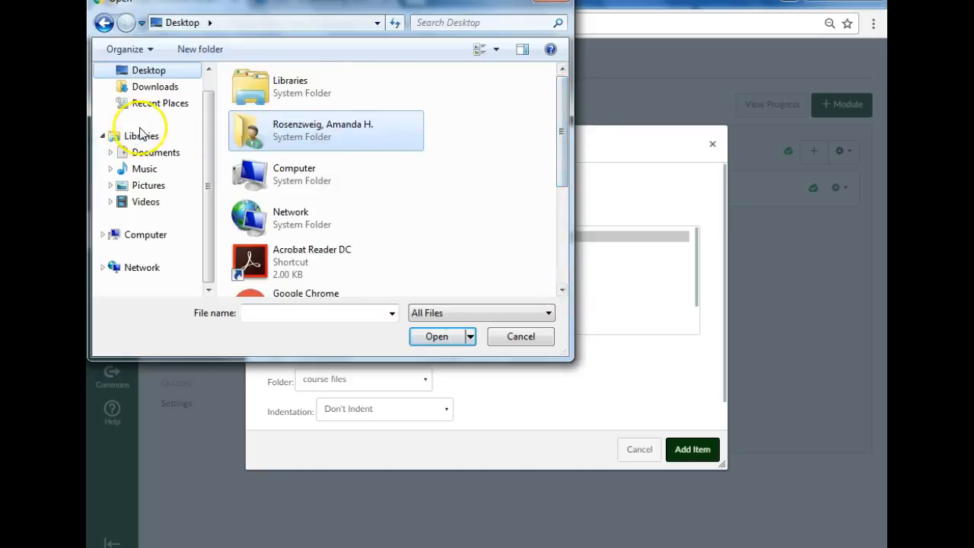
pyautogui.click(142, 155)
pyautogui.click(110, 152)
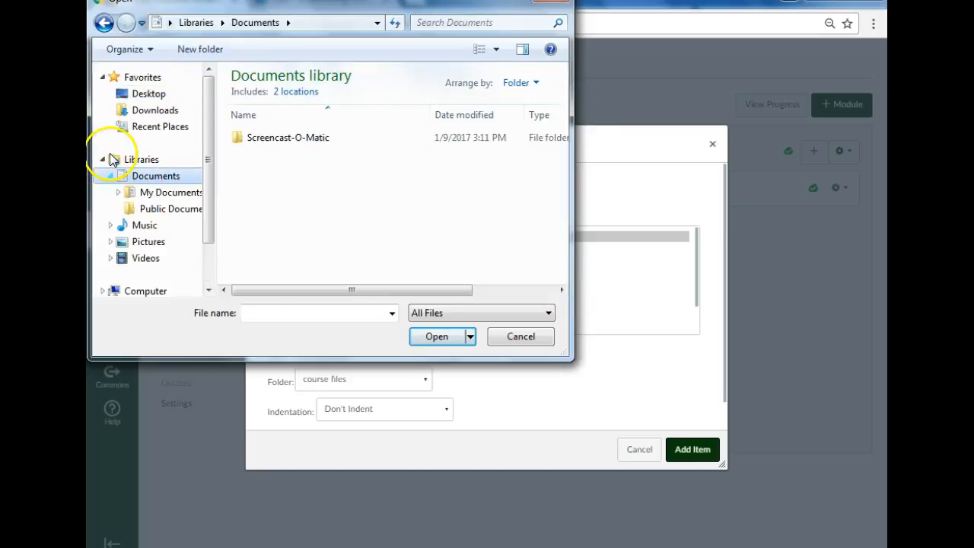
pyautogui.click(139, 194)
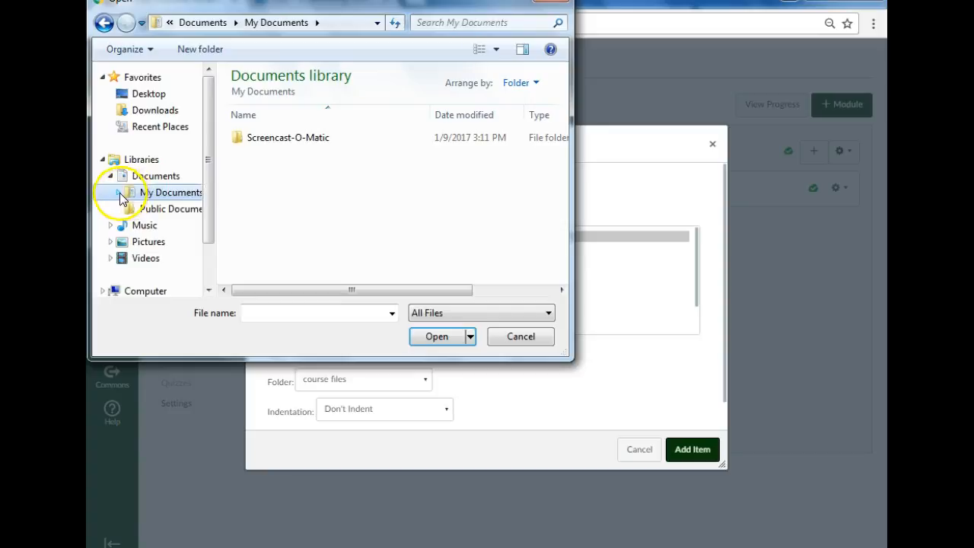
pyautogui.click(118, 193)
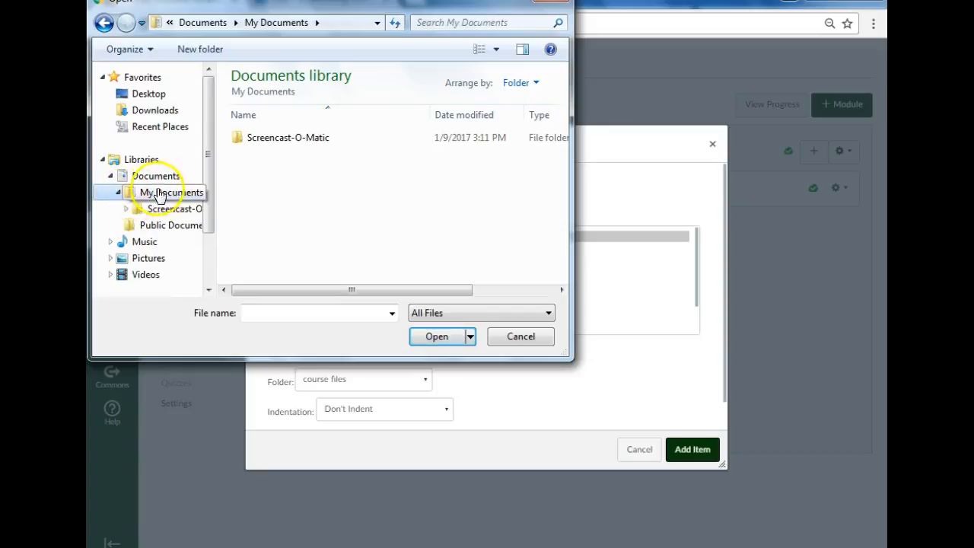
pyautogui.click(148, 225)
pyautogui.click(143, 245)
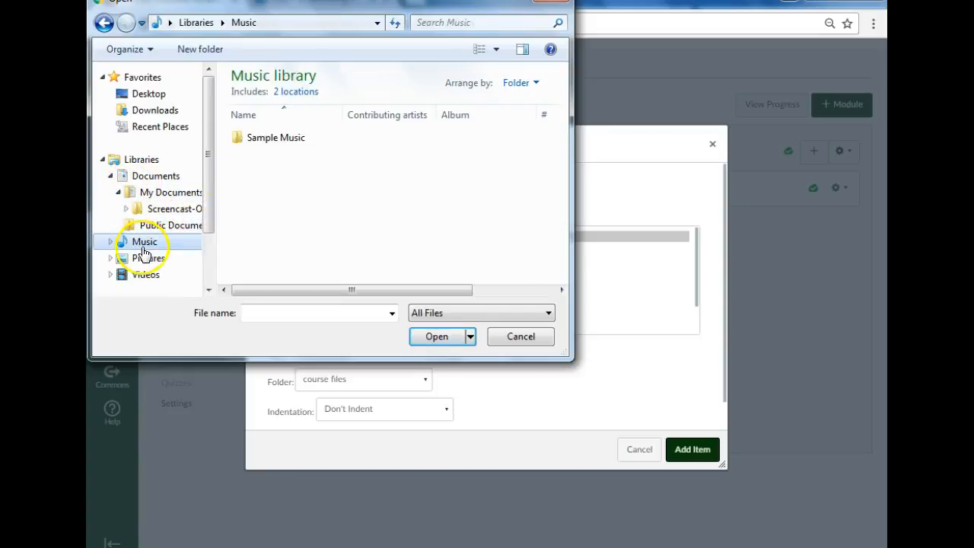
pyautogui.click(521, 337)
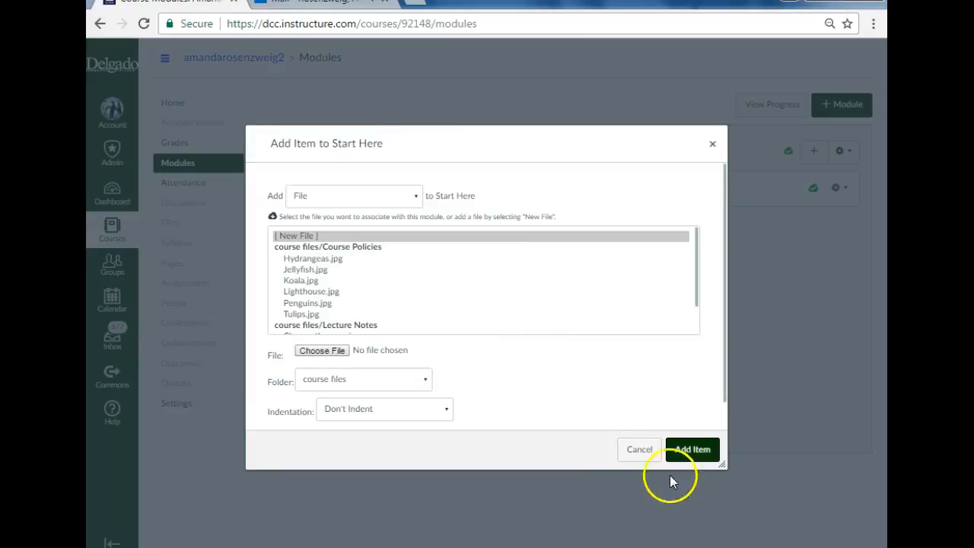
pyautogui.click(641, 451)
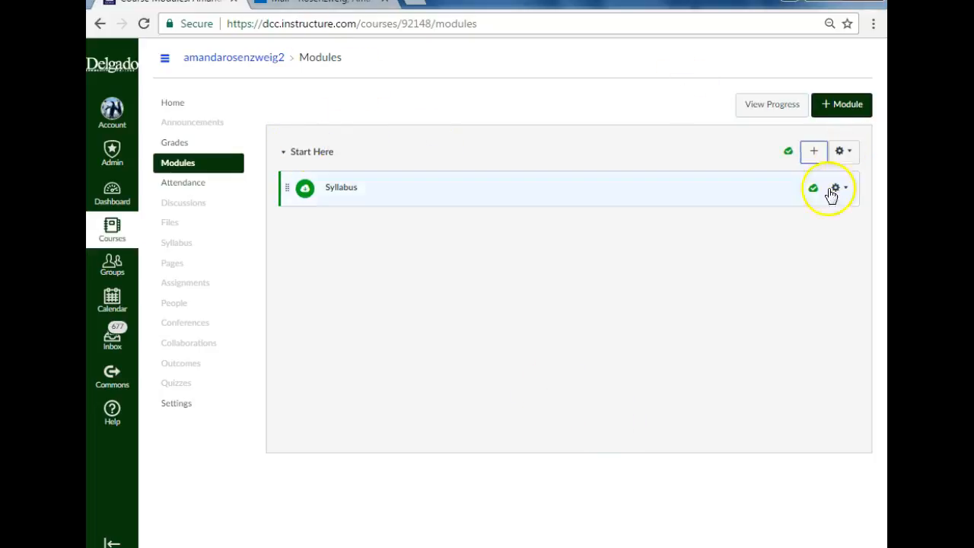
# Step: Add a new content page named Course Policies to the Start Here module without indentation
pyautogui.click(813, 152)
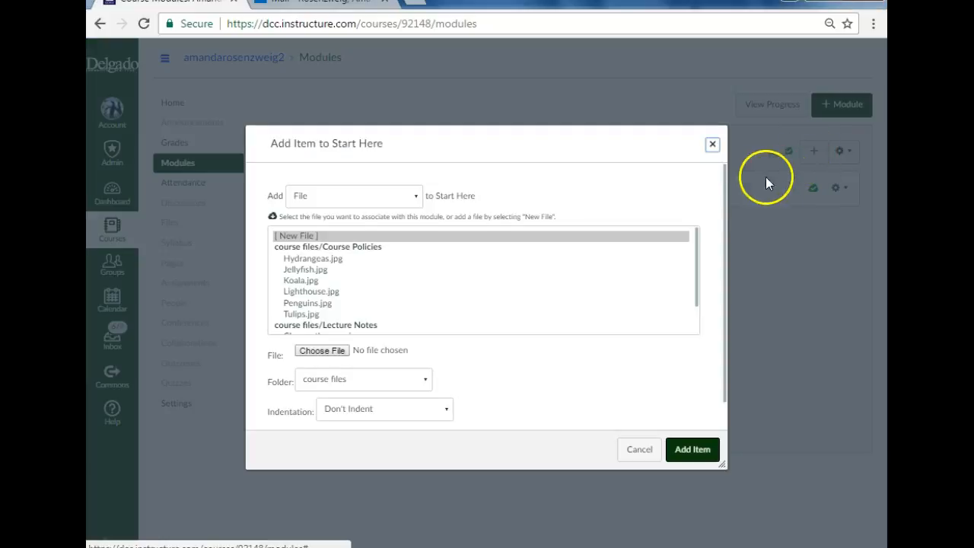
pyautogui.click(373, 199)
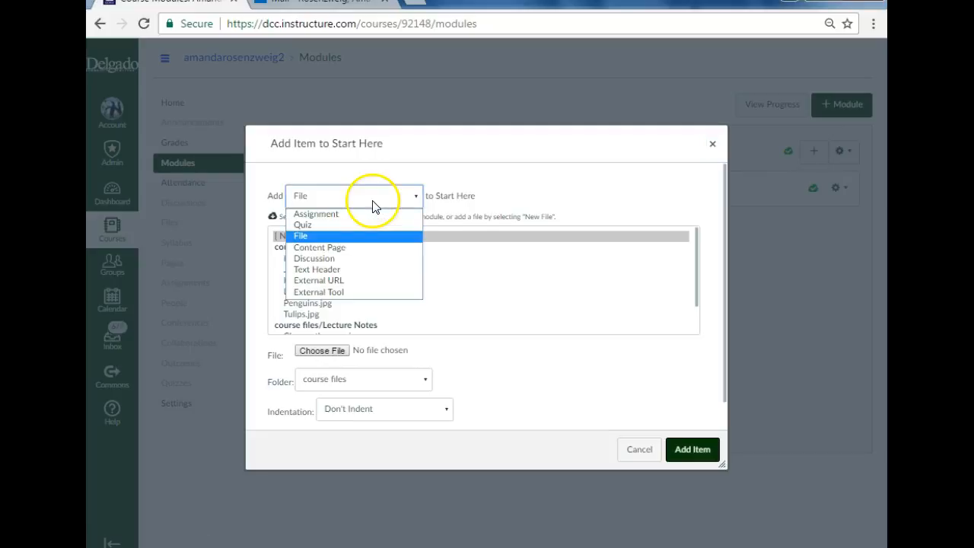
pyautogui.click(381, 249)
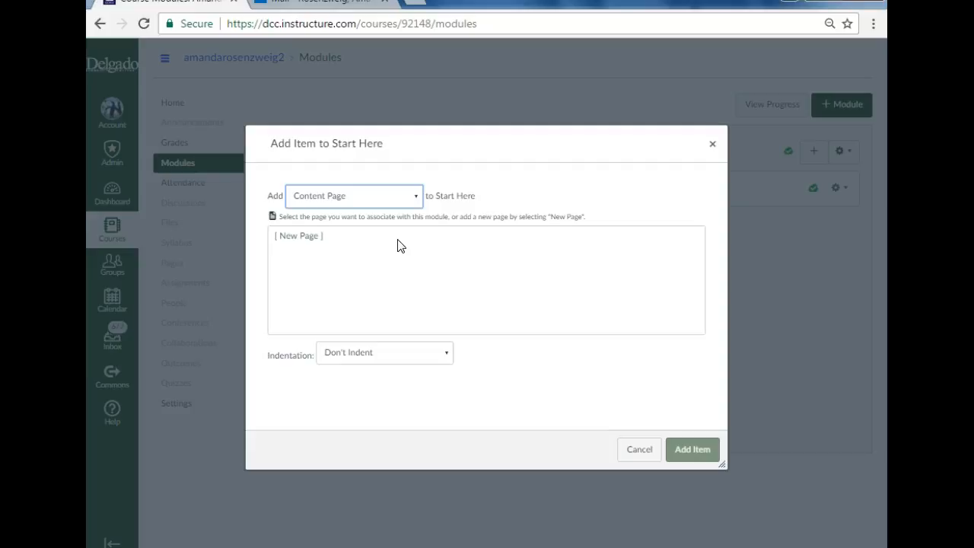
pyautogui.click(299, 236)
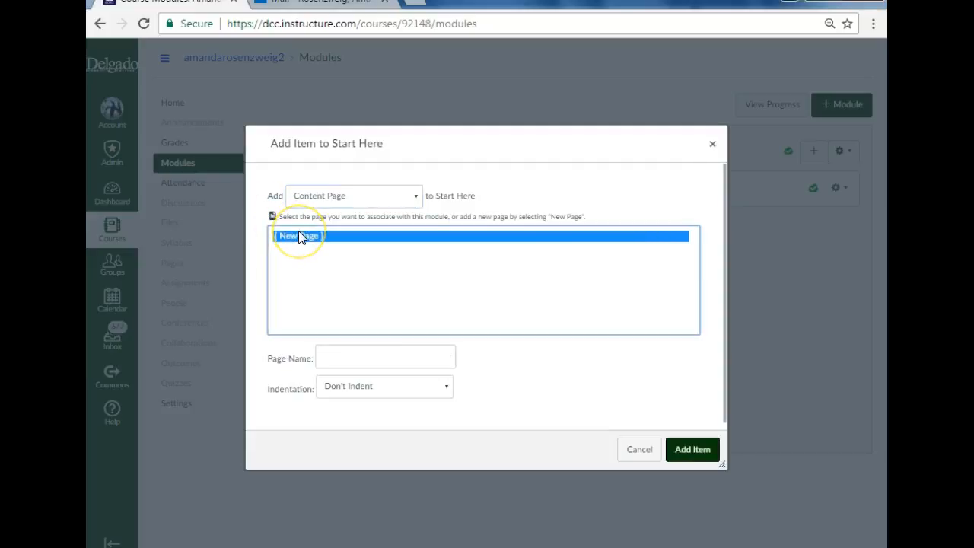
pyautogui.click(370, 355)
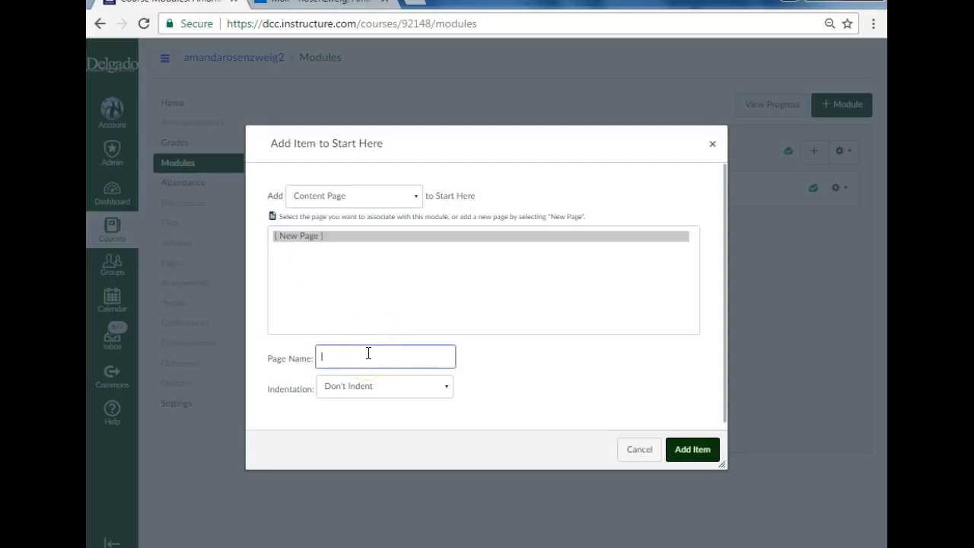
pyautogui.write('Course Policies')
pyautogui.click(550, 328)
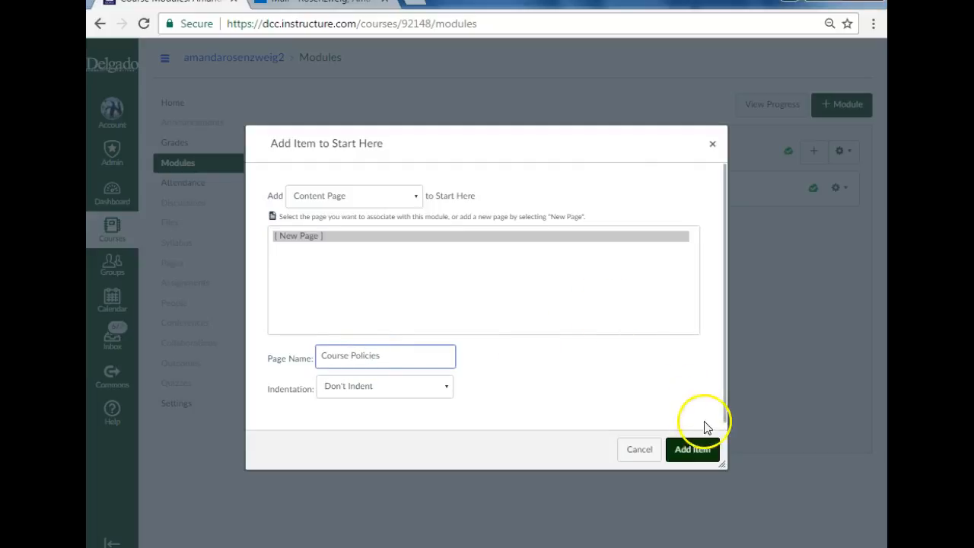
pyautogui.click(694, 449)
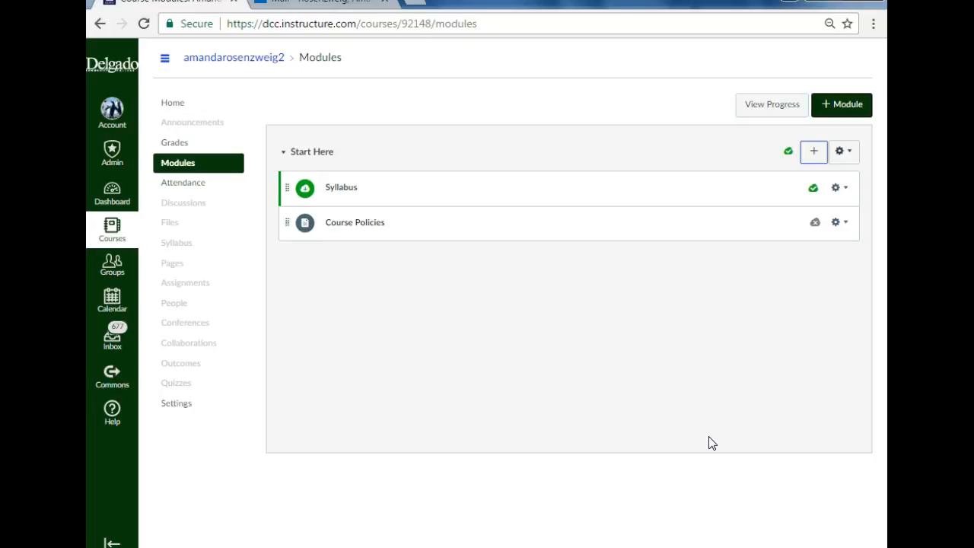
# Step: Open the Course Policies page for editing and enter "Sentence about the file." as its body text, followed by a new line
pyautogui.click(345, 226)
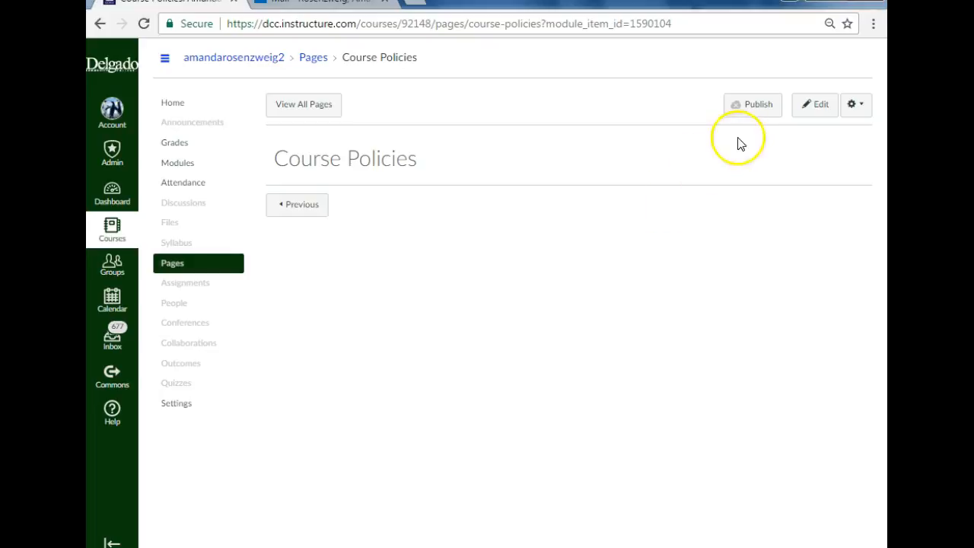
pyautogui.click(823, 111)
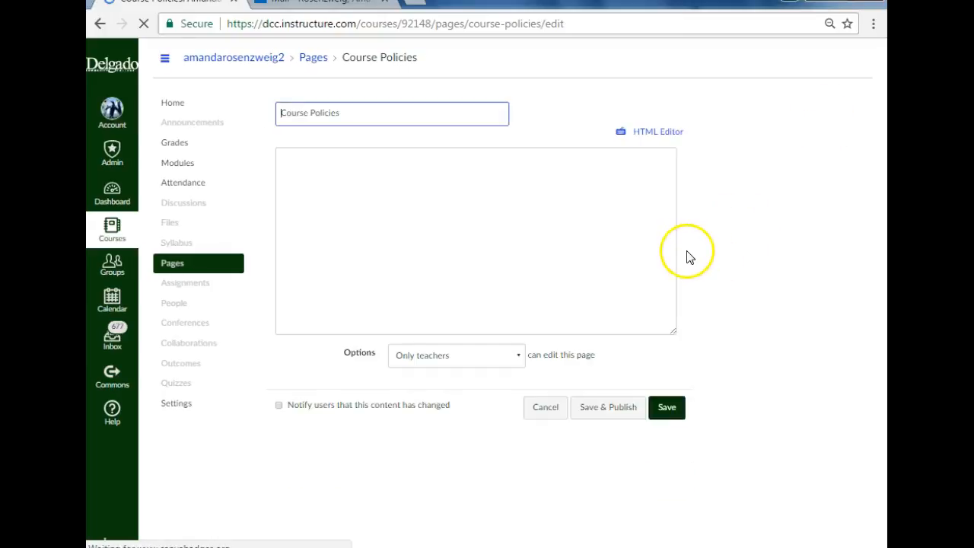
pyautogui.click(512, 309)
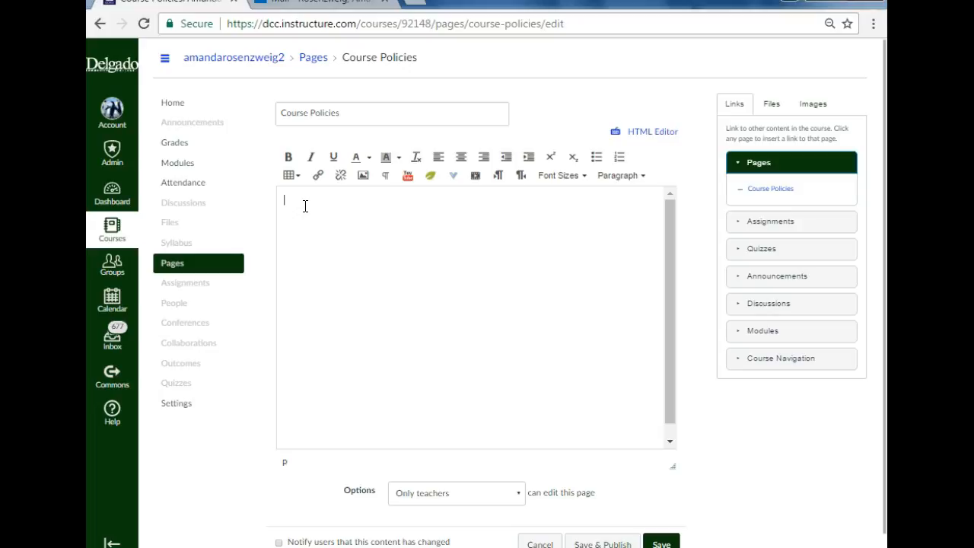
pyautogui.write('Sentence about the file.')
pyautogui.press('Return')
# Step: Insert a link to Jellyfish.jpg from the Course Policies folder below the sentence, followed by a new line
pyautogui.click(776, 104)
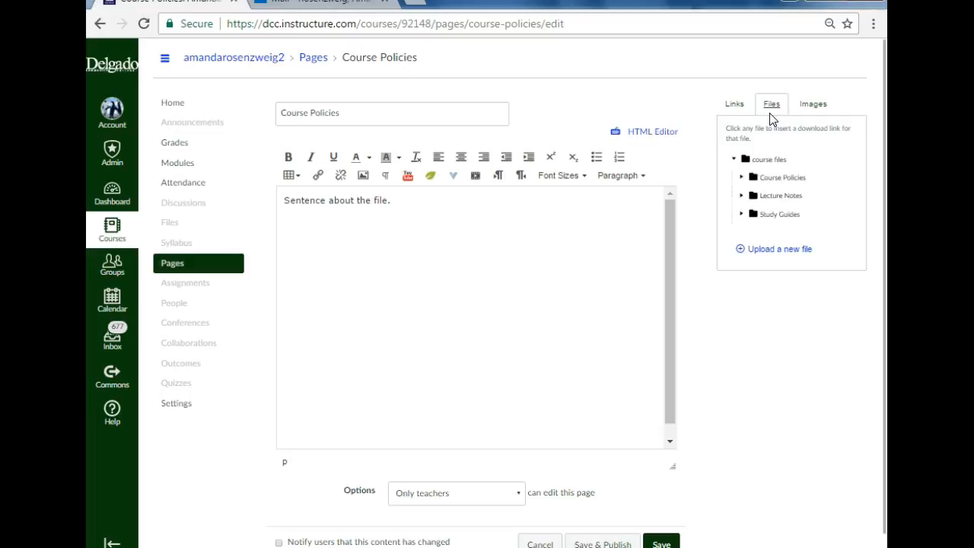
pyautogui.click(776, 108)
pyautogui.click(771, 105)
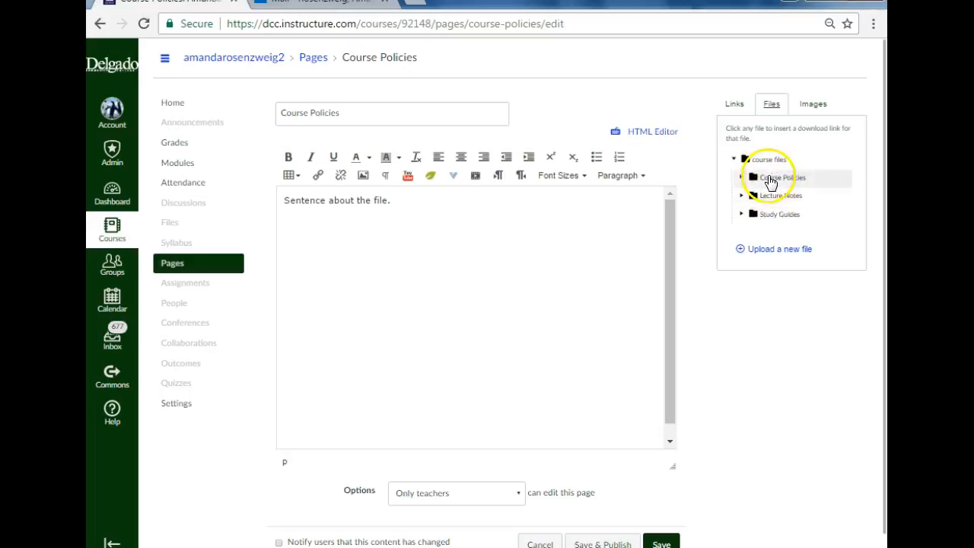
pyautogui.scroll(-1, 771, 181)
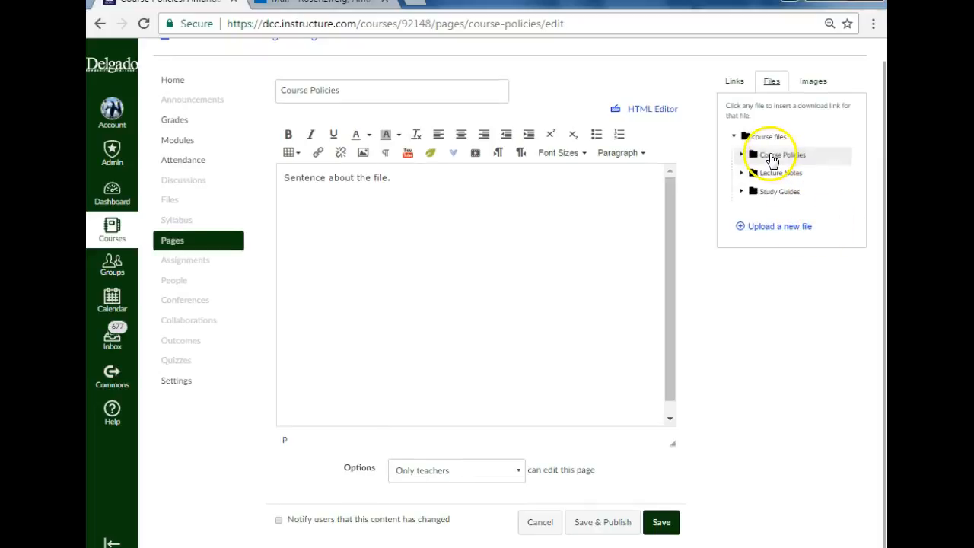
pyautogui.click(752, 156)
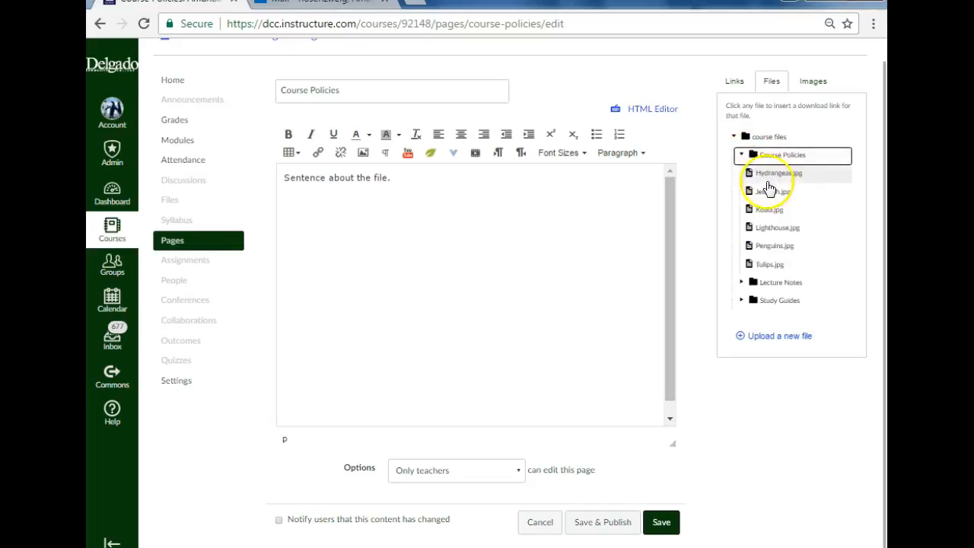
pyautogui.click(769, 191)
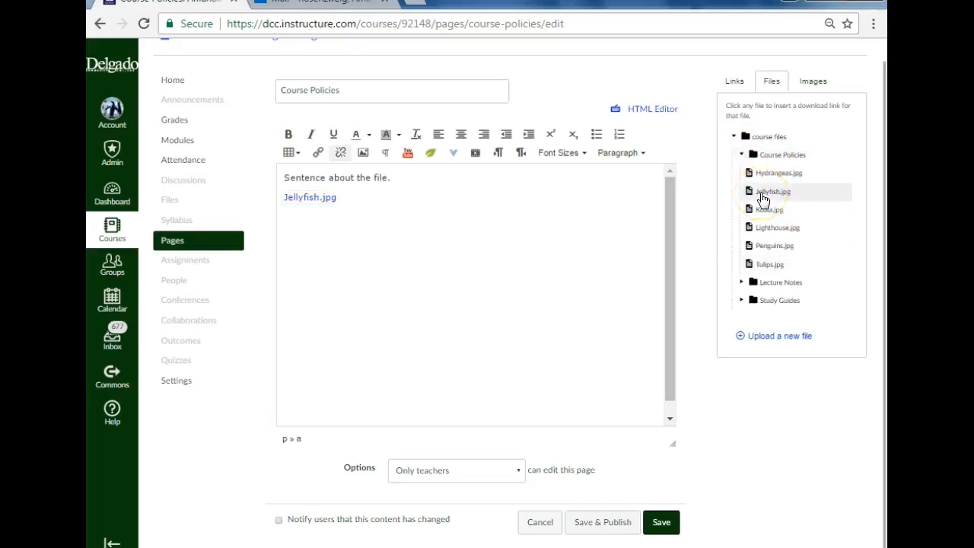
pyautogui.click(340, 200)
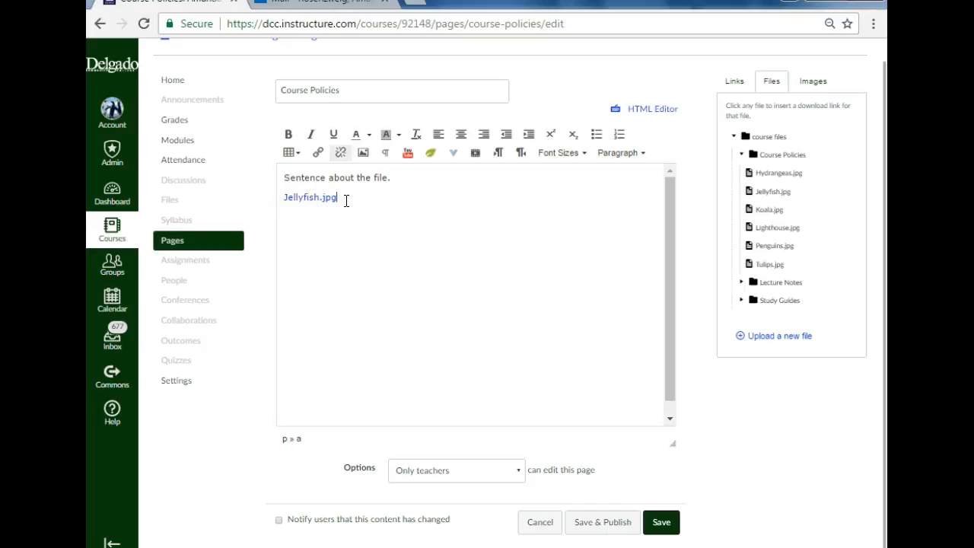
pyautogui.press('Return')
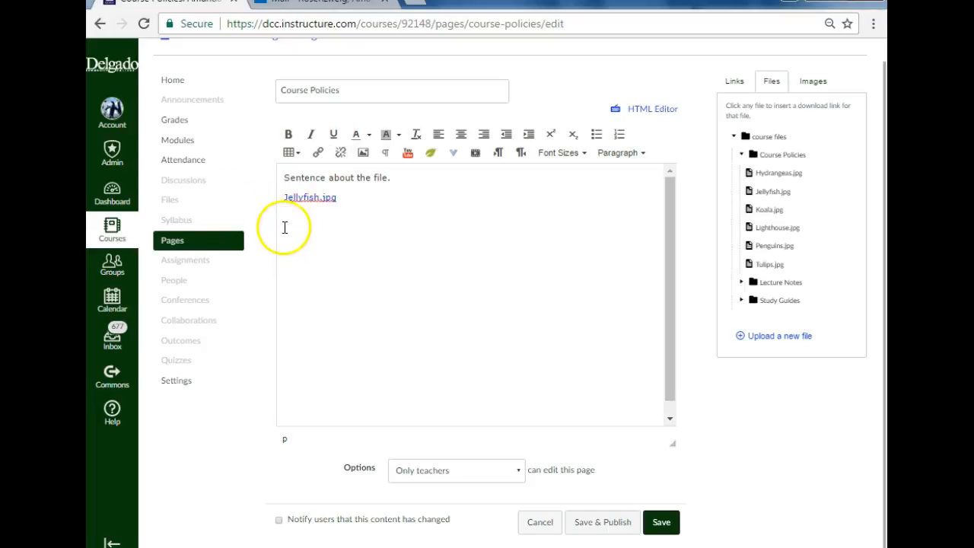
# Step: Insert links to Koala.jpg and Penguins.jpg from the Course Policies folder on separate lines, followed by a new line
pyautogui.click(764, 217)
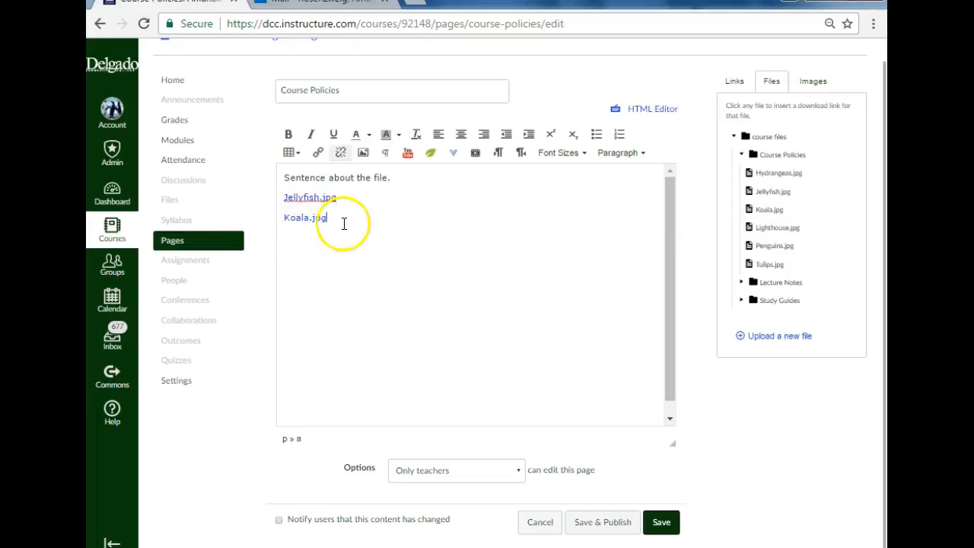
pyautogui.press('Return')
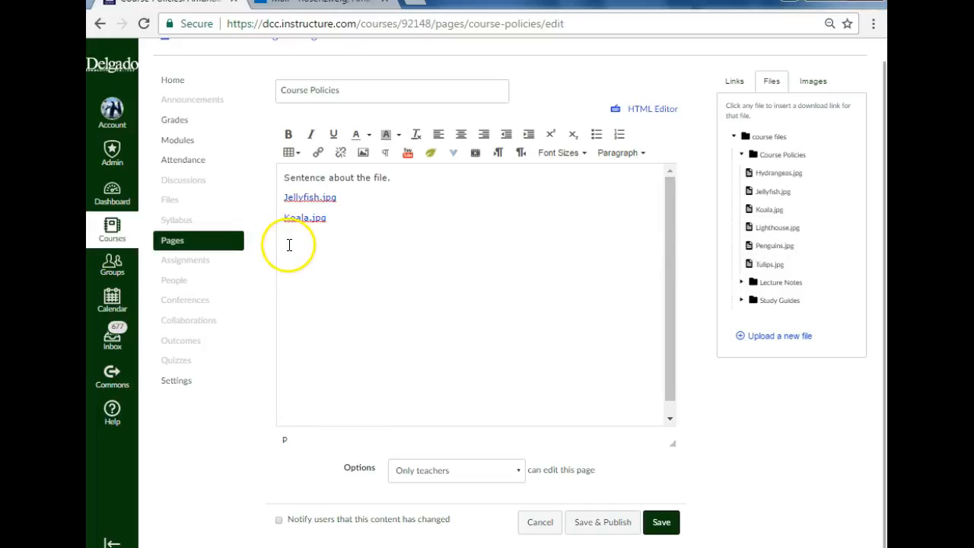
pyautogui.click(770, 246)
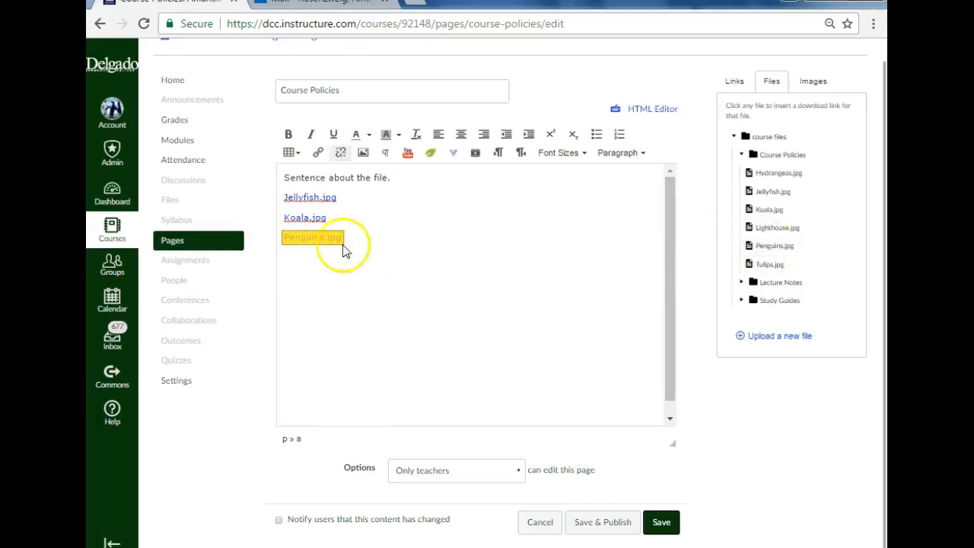
pyautogui.click(415, 331)
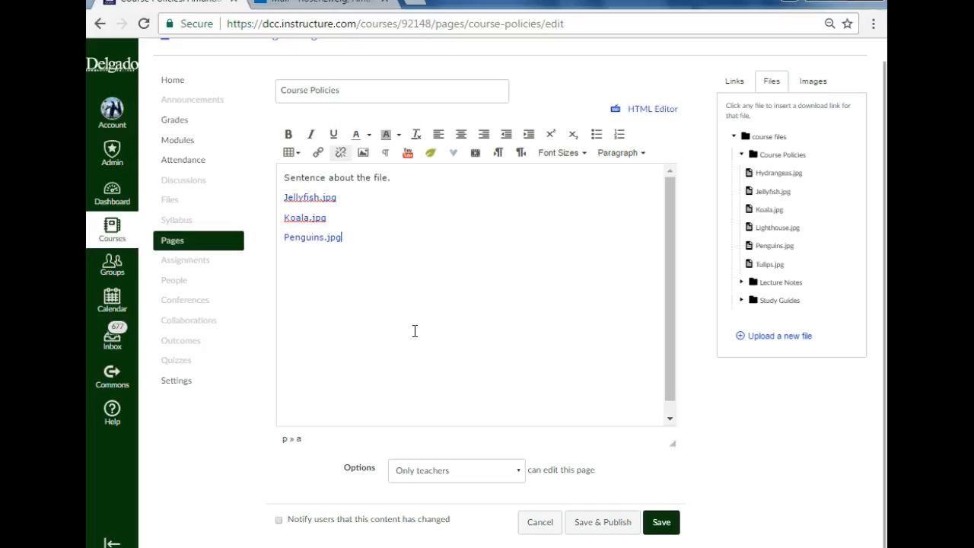
pyautogui.press('Return')
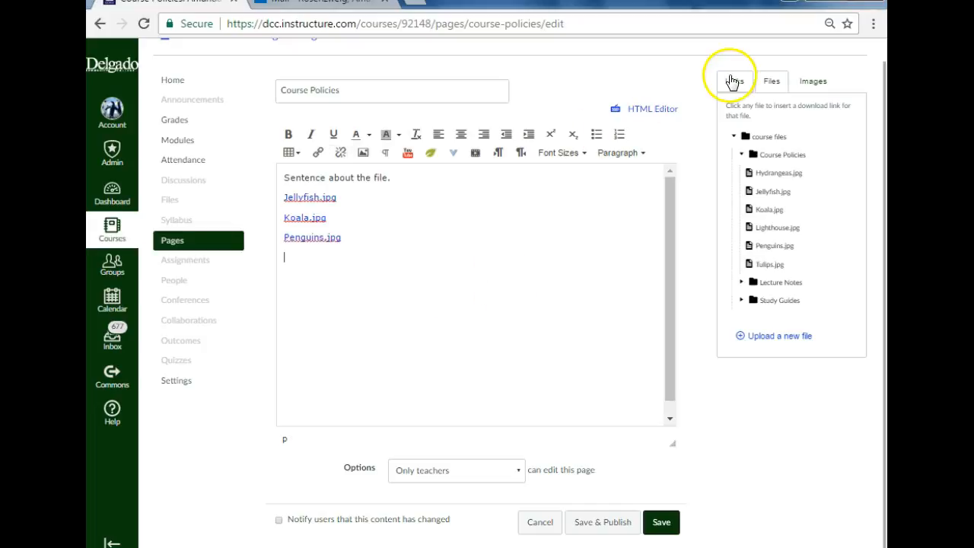
# Step: Search Flickr for "dog" and embed the photo of the tan dog walking on the beach below the Penguins.jpg link
pyautogui.click(772, 82)
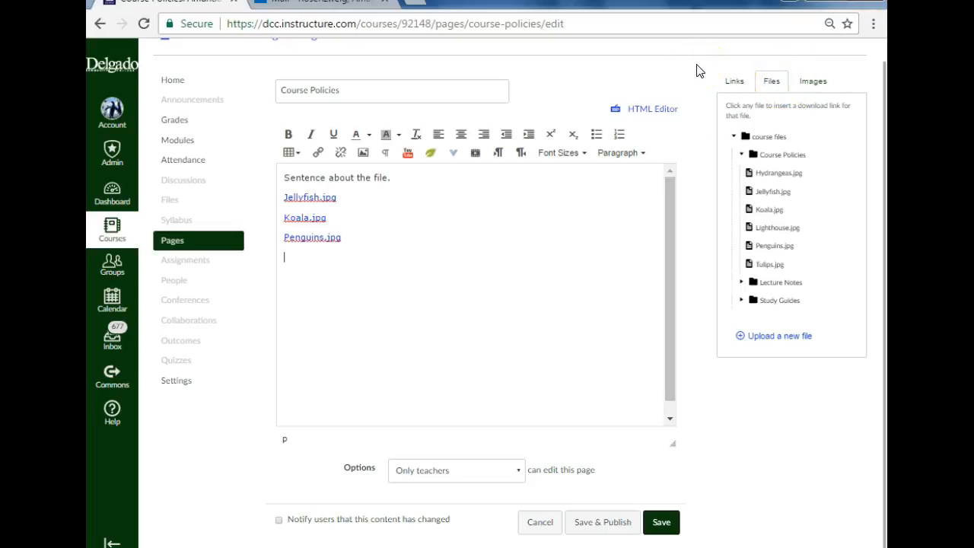
pyautogui.click(879, 99)
pyautogui.click(813, 81)
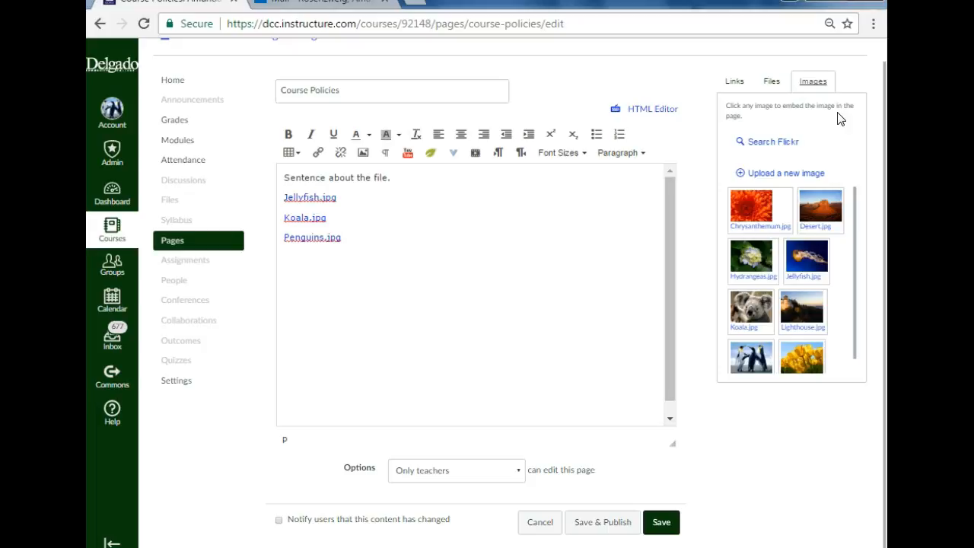
pyautogui.click(780, 143)
pyautogui.click(774, 202)
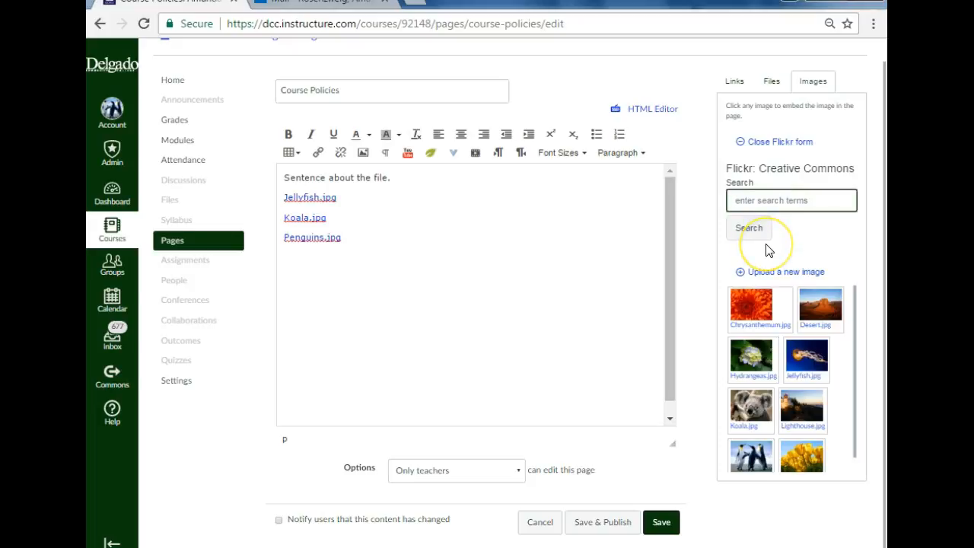
pyautogui.write('dog')
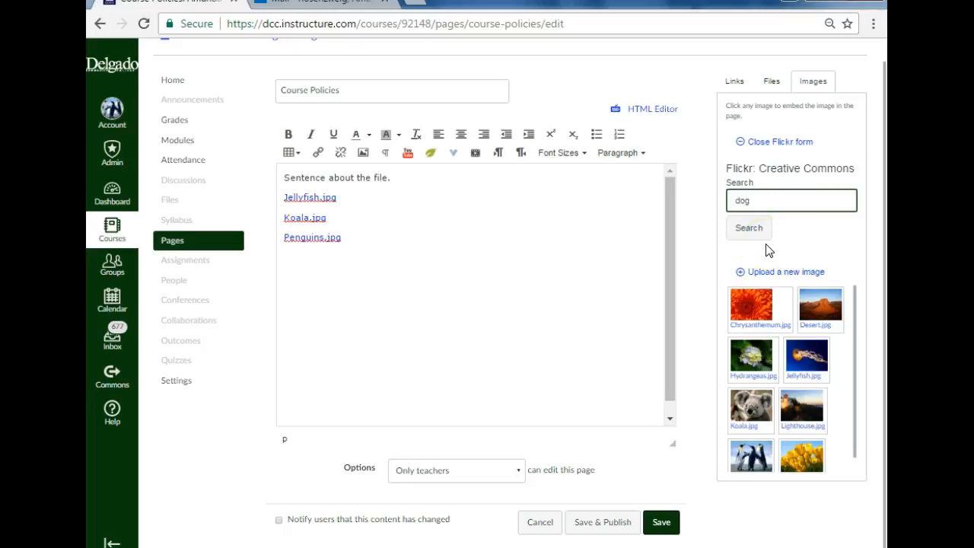
pyautogui.press('Return')
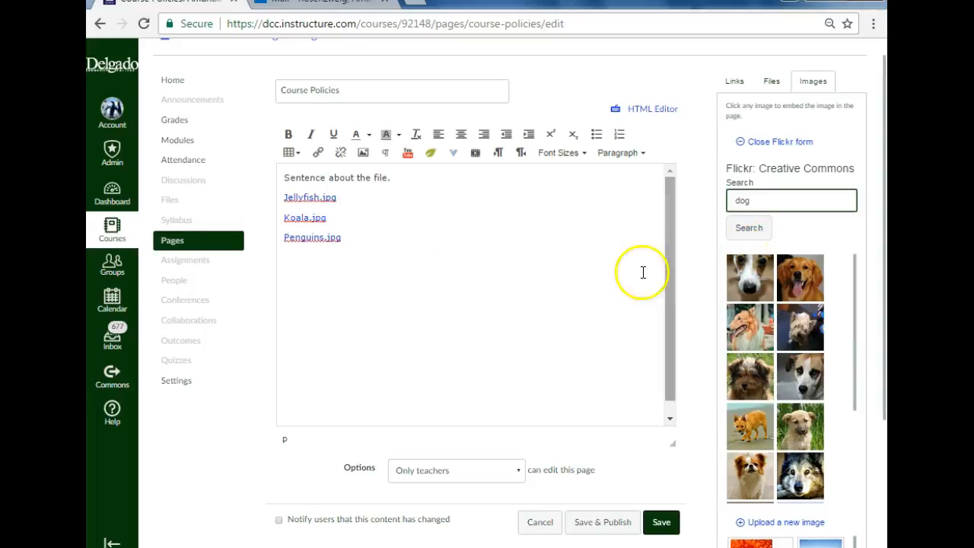
pyautogui.click(296, 274)
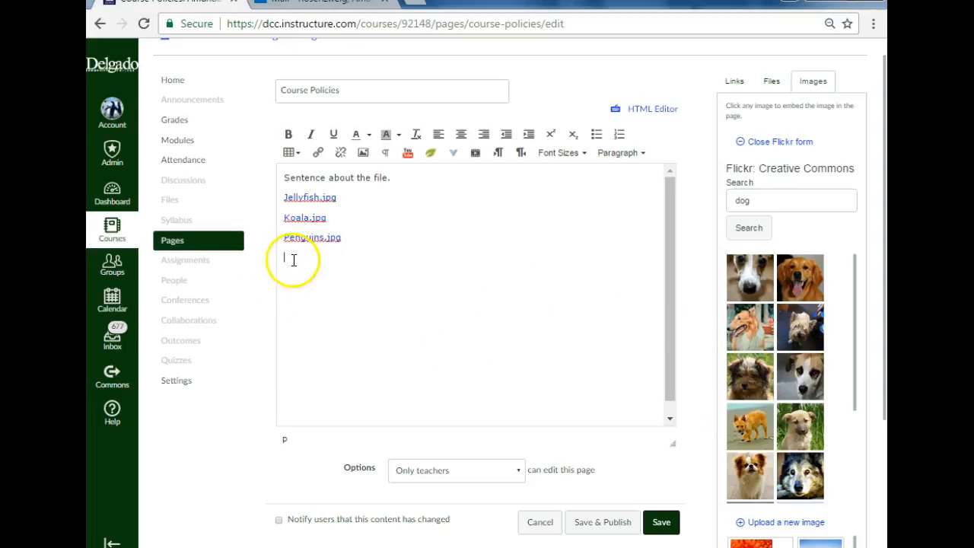
pyautogui.click(758, 434)
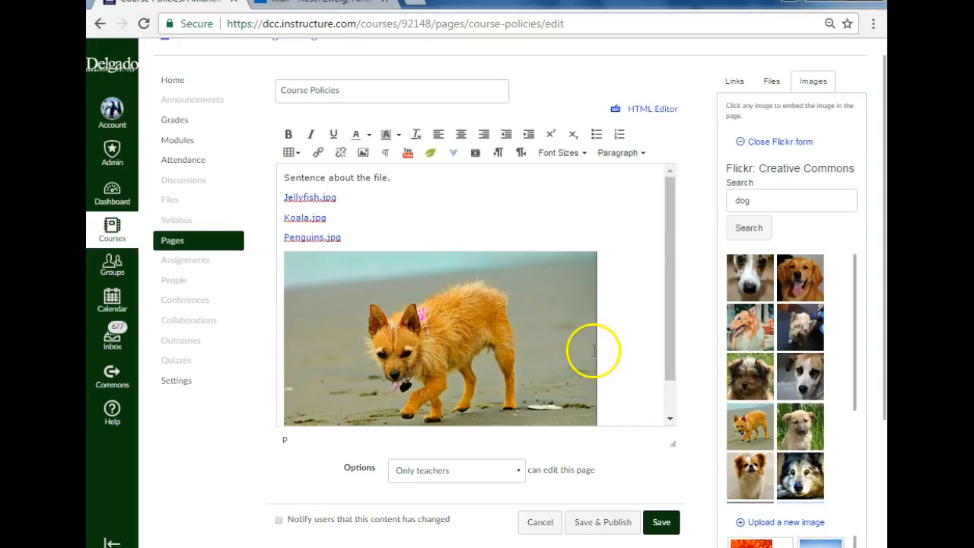
# Step: Shrink the embedded dog photo proportionally to about half its inserted width and deselect it
pyautogui.scroll(-2, 594, 344)
pyautogui.scroll(-1, 614, 342)
pyautogui.scroll(1, 615, 342)
pyautogui.scroll(-1, 615, 344)
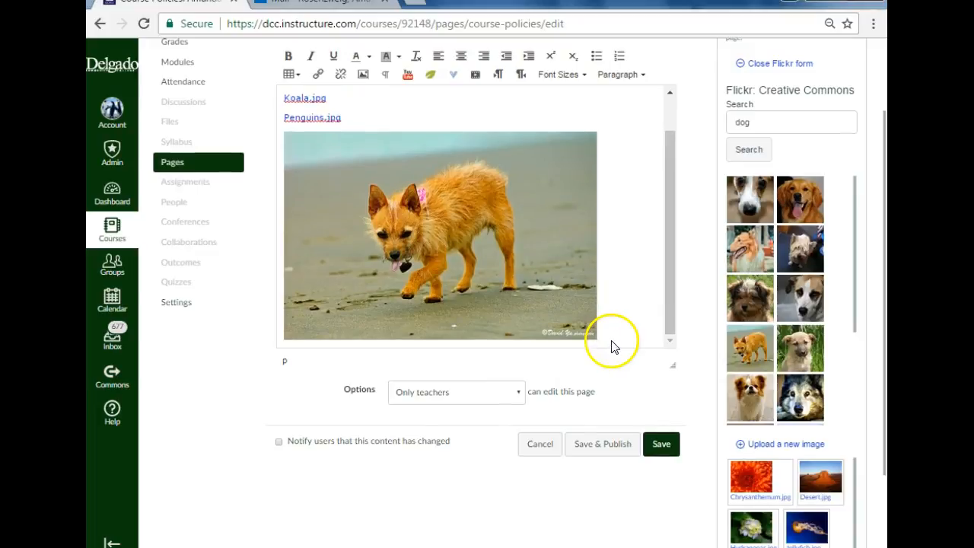
pyautogui.click(564, 278)
pyautogui.moveTo(603, 338); pyautogui.dragTo(557, 312)
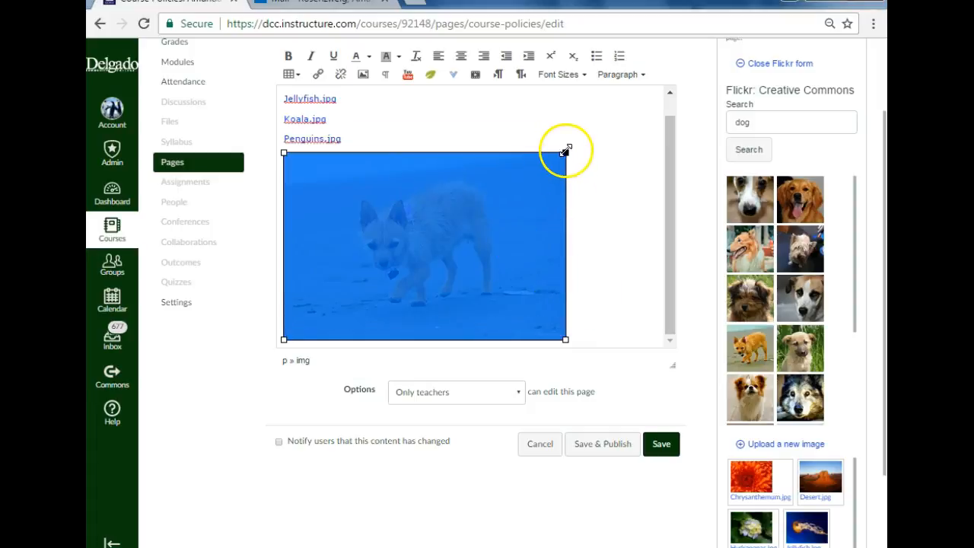
pyautogui.moveTo(566, 152); pyautogui.dragTo(413, 191)
pyautogui.click(555, 263)
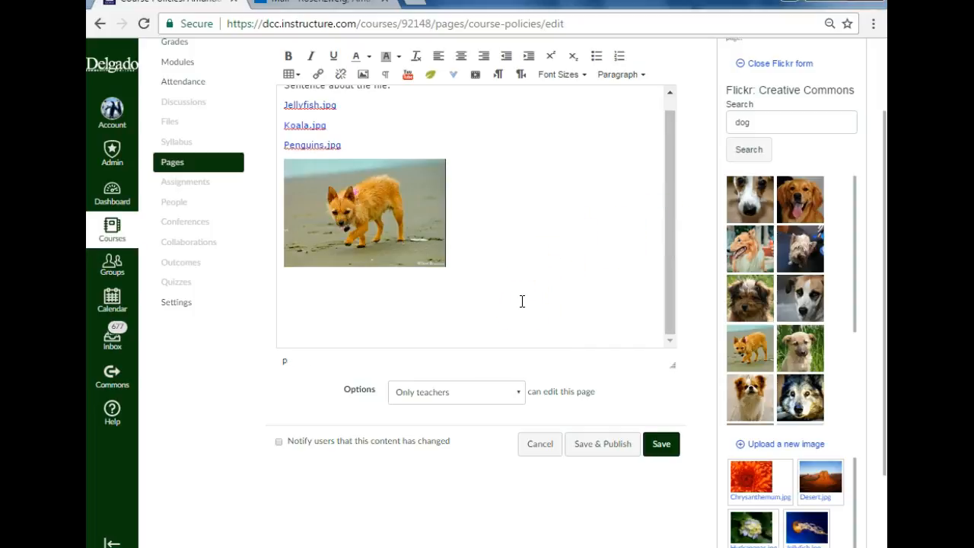
# Step: Search YouTube for "dog" and embed the video "Funny Dogs - A Funny Dog Videos Compilation 2015" on a new line below the photo
pyautogui.press('Return')
pyautogui.press('Return')
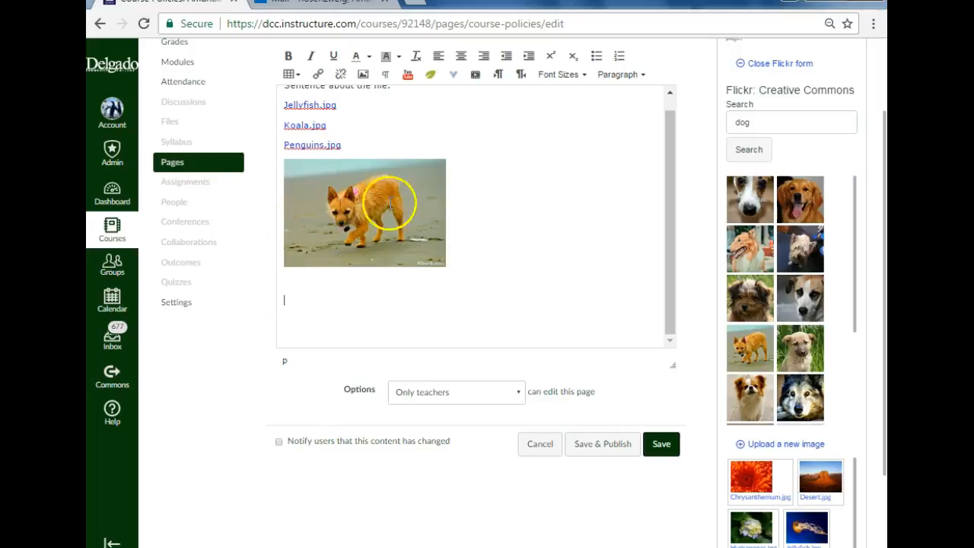
pyautogui.click(407, 78)
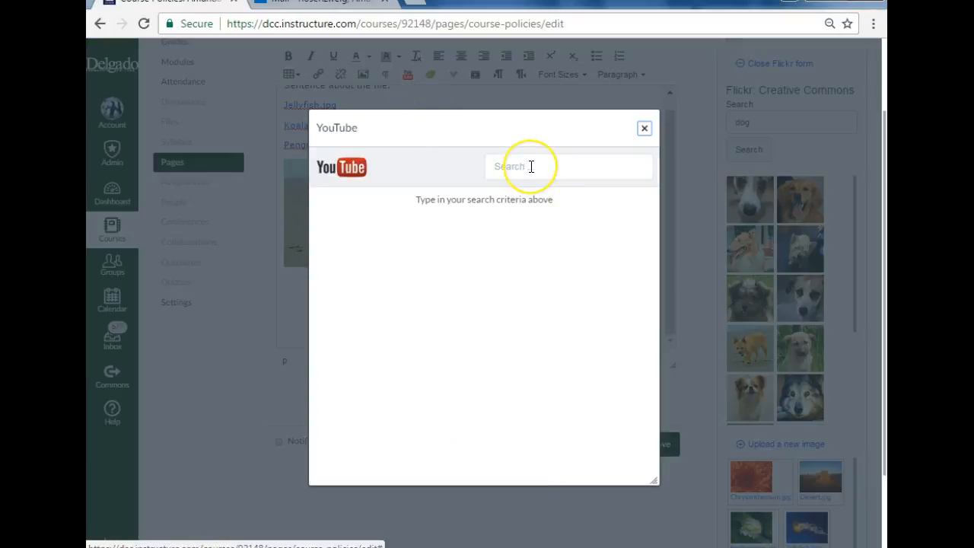
pyautogui.click(531, 166)
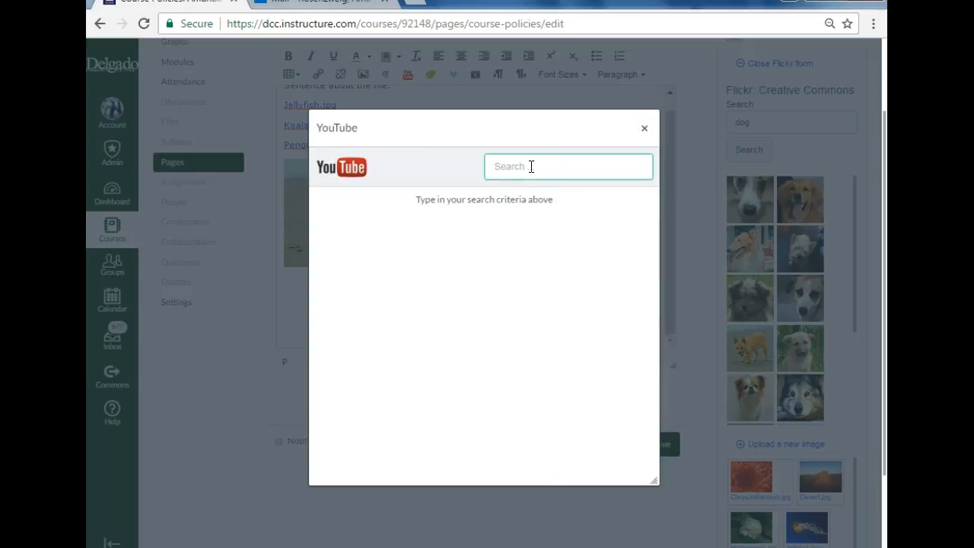
pyautogui.write('dog')
pyautogui.press('Return')
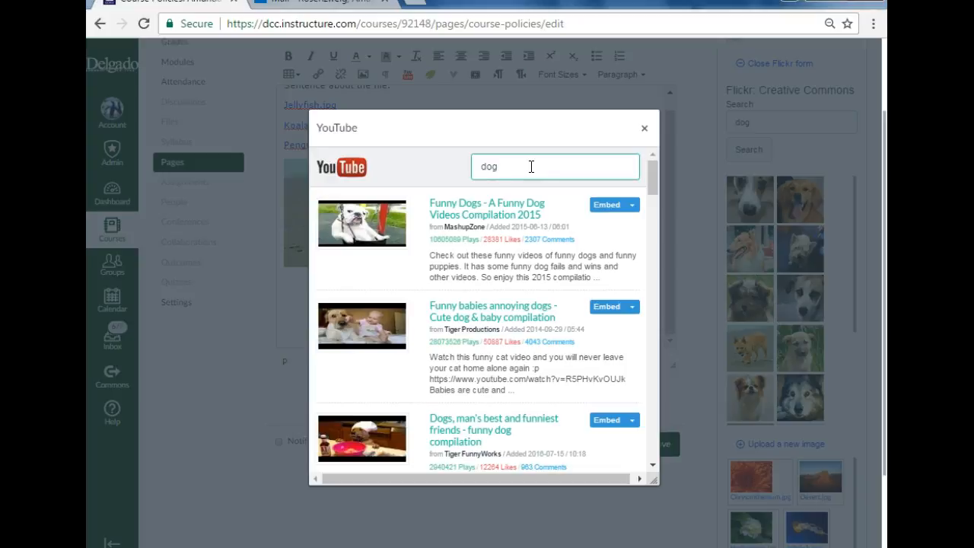
pyautogui.click(600, 209)
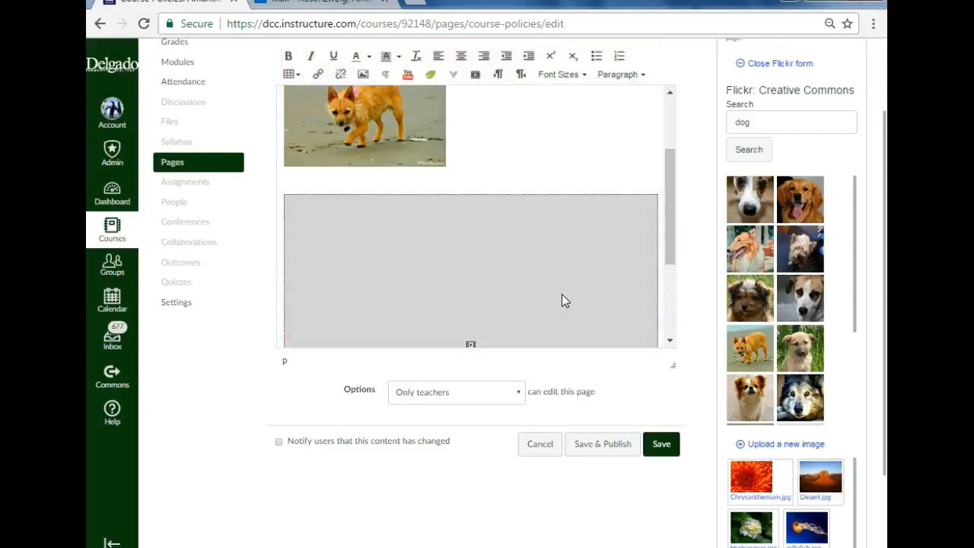
# Step: Check the Course Policies page content, save and publish the page, and review the published result
pyautogui.scroll(-2, 562, 297)
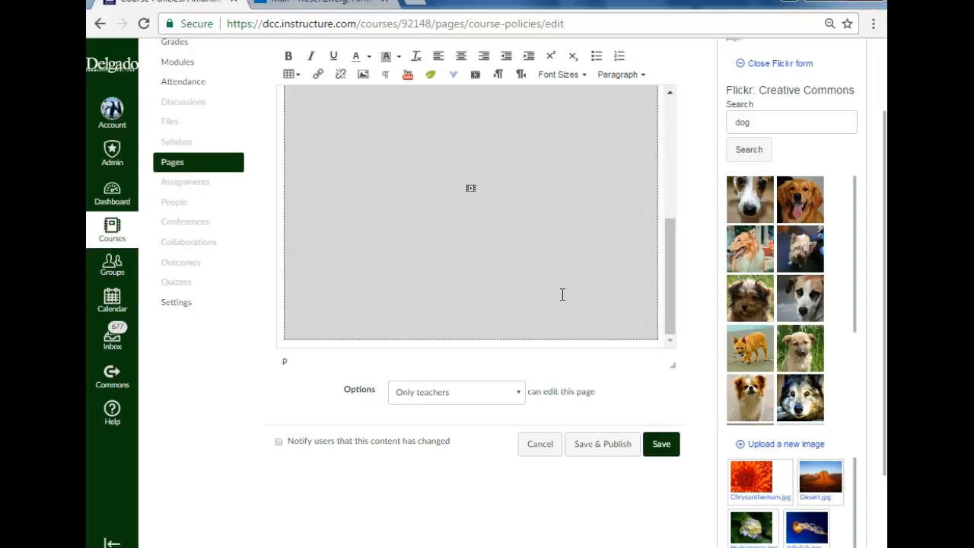
pyautogui.scroll(-2, 560, 296)
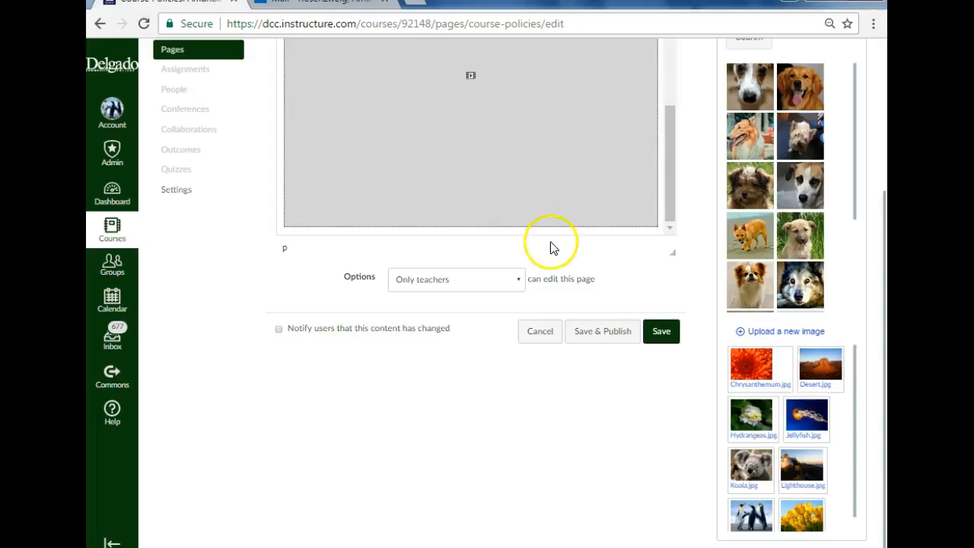
pyautogui.scroll(5, 625, 205)
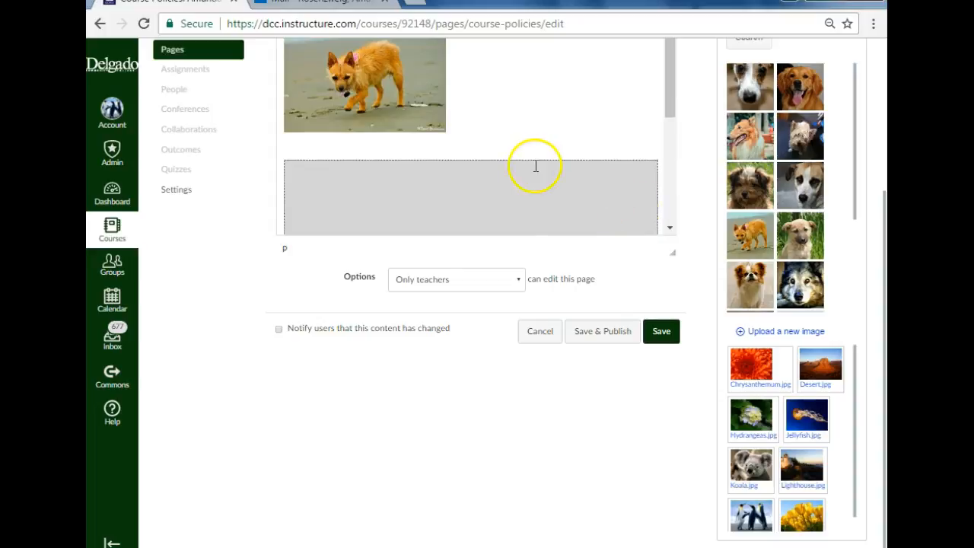
pyautogui.scroll(5, 426, 162)
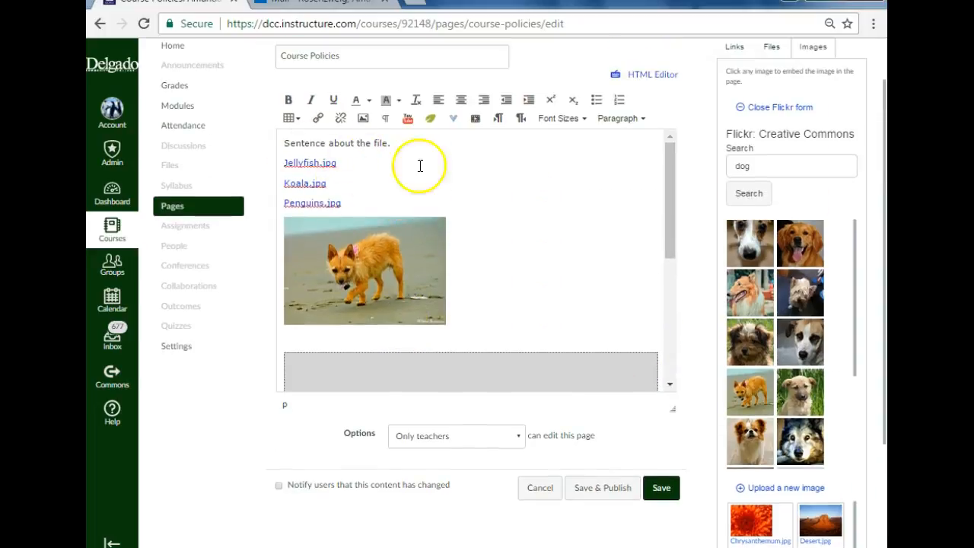
pyautogui.scroll(-2, 627, 267)
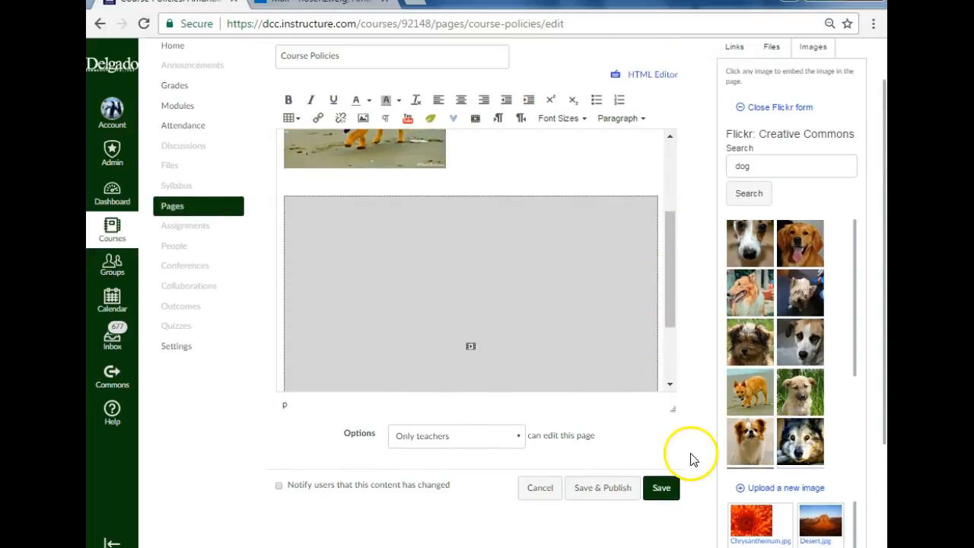
pyautogui.scroll(-2, 693, 453)
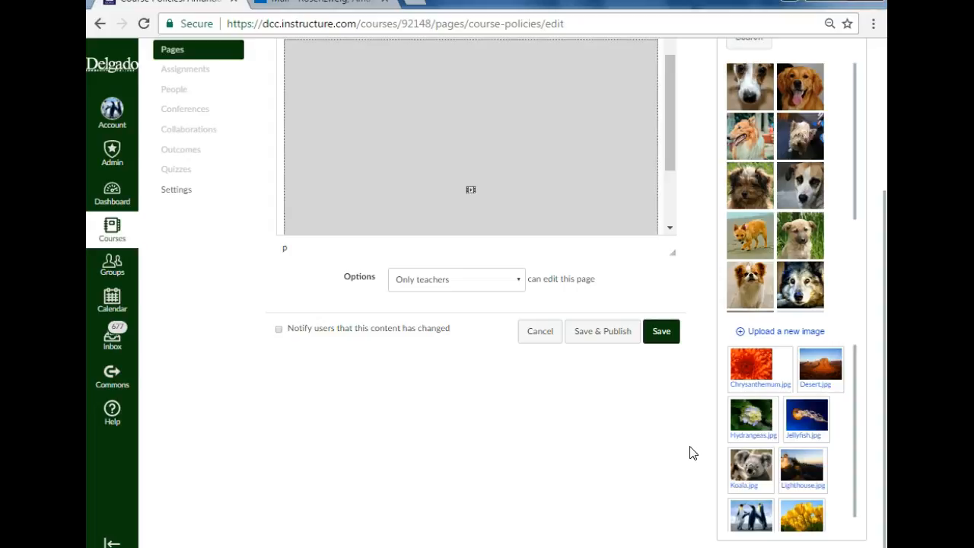
pyautogui.click(603, 331)
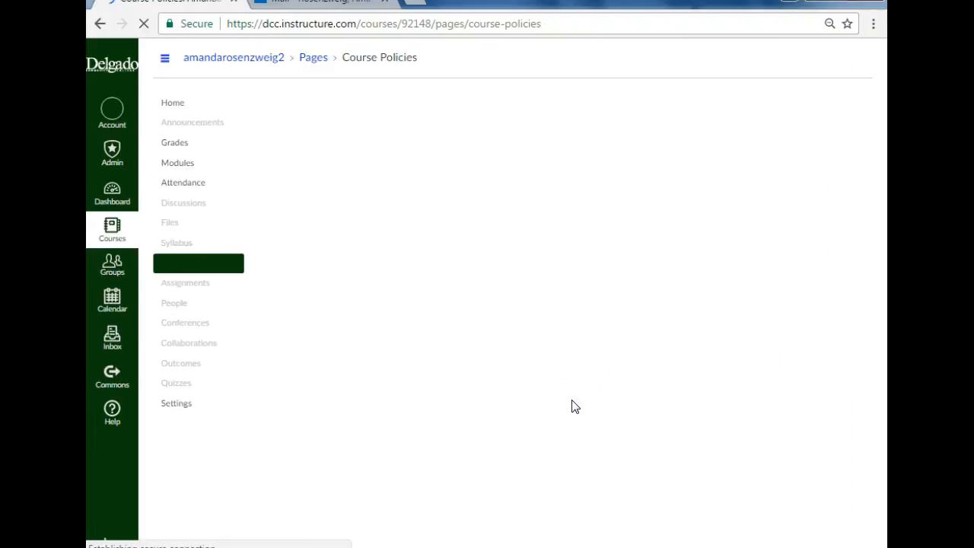
pyautogui.scroll(-3, 576, 317)
pyautogui.scroll(3, 576, 317)
pyautogui.scroll(-1, 545, 219)
pyautogui.scroll(-3, 548, 236)
pyautogui.scroll(4, 561, 337)
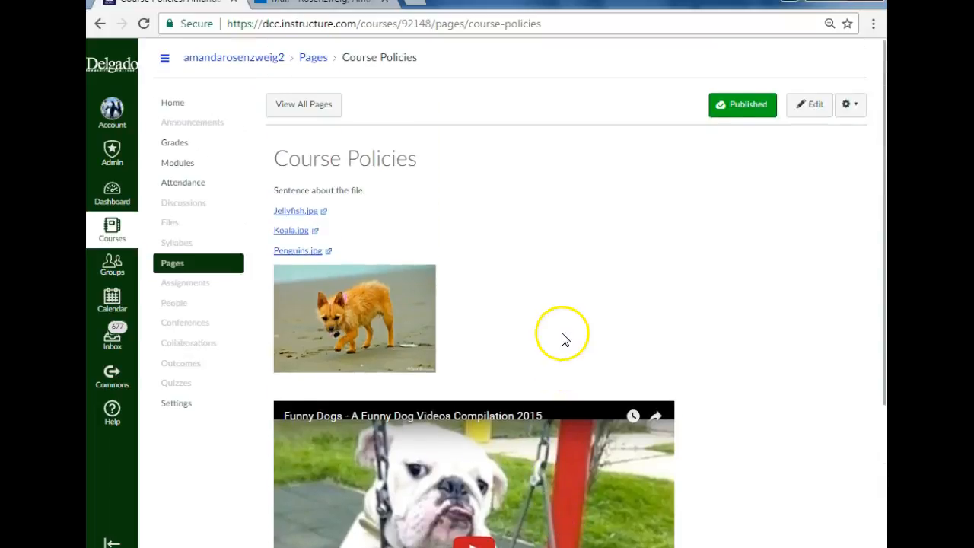
# Step: Review the published Course Policies page and unpublish it
pyautogui.scroll(-2, 561, 338)
pyautogui.scroll(2, 561, 338)
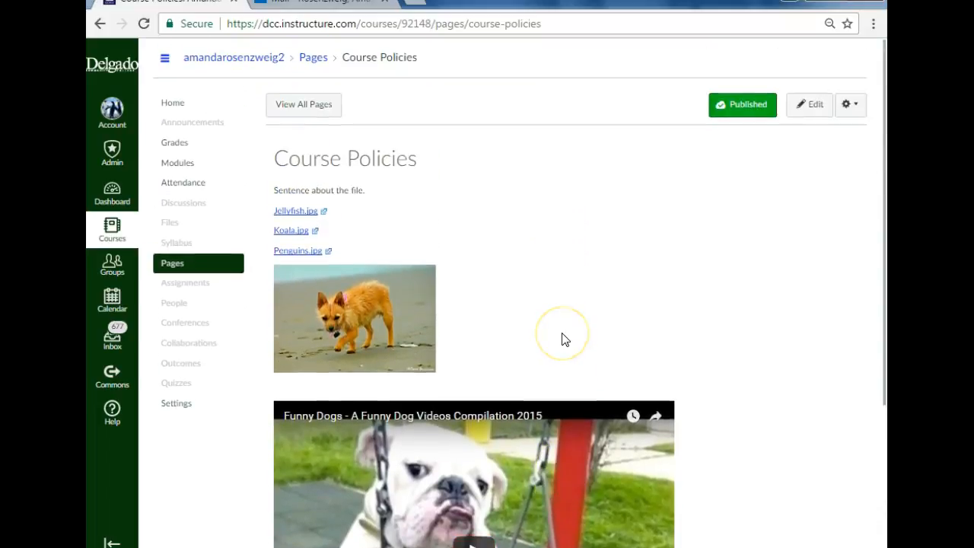
pyautogui.click(562, 344)
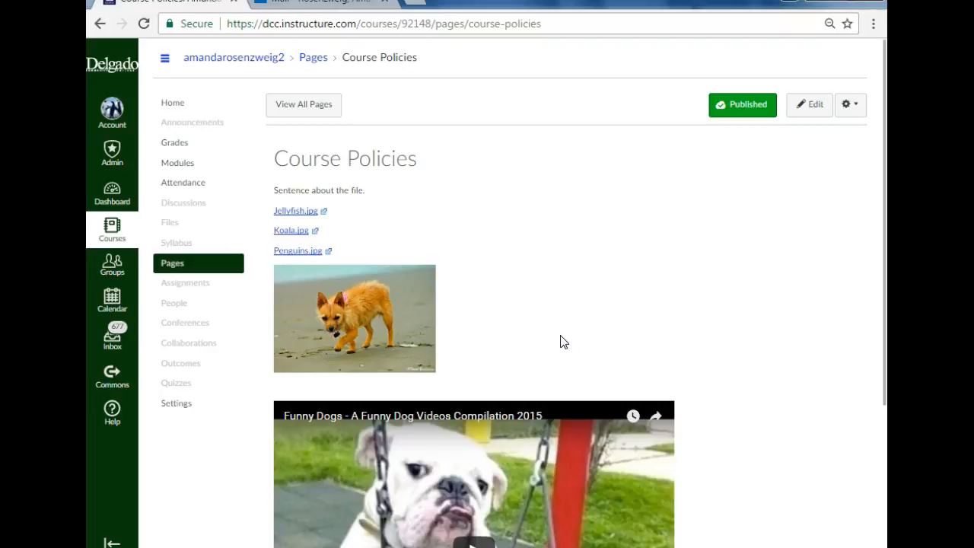
pyautogui.click(741, 114)
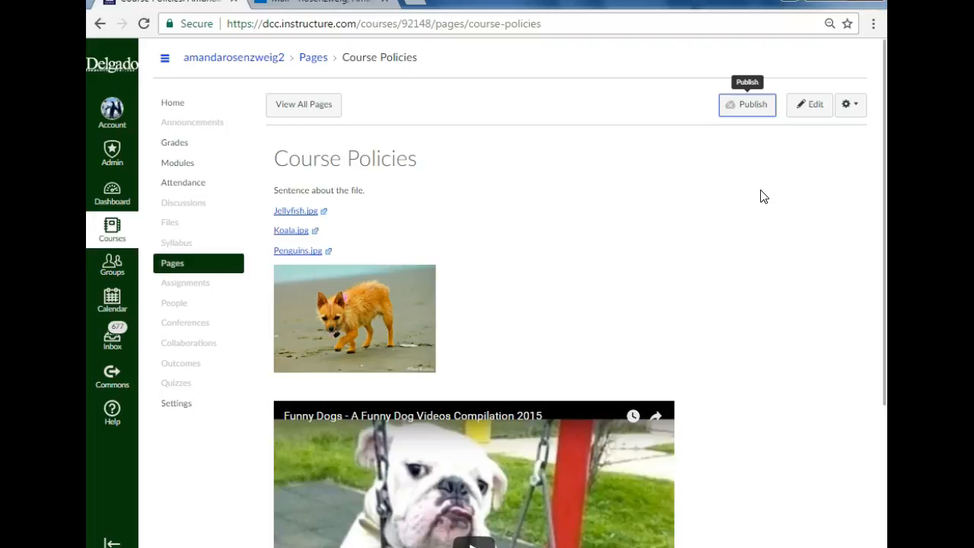
# Step: Open the Course Policies page for editing and insert three blank lines above "Sentence about the file."
pyautogui.click(814, 111)
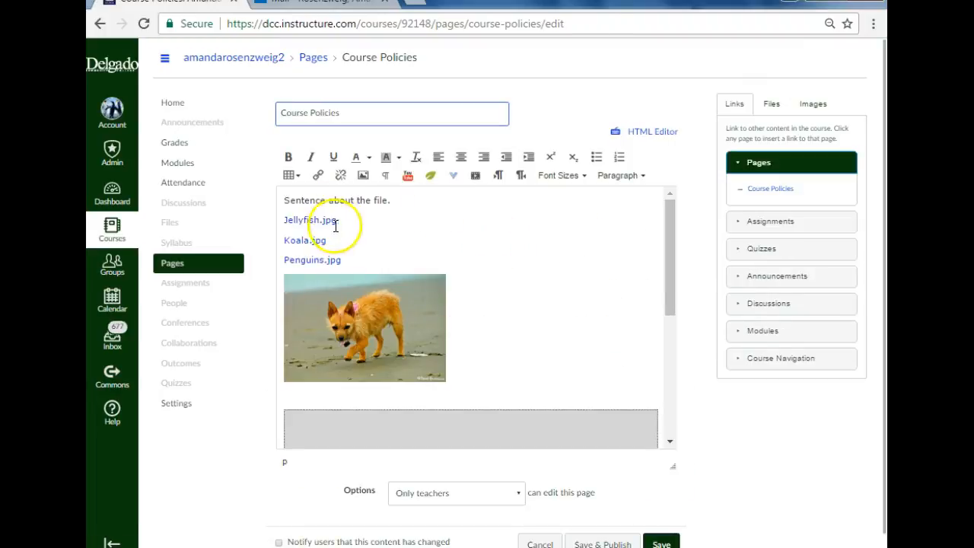
pyautogui.click(289, 200)
pyautogui.press('Return')
pyautogui.press('Return')
pyautogui.press('Return')
pyautogui.press('Up')
pyautogui.press('Up')
pyautogui.press('Up')
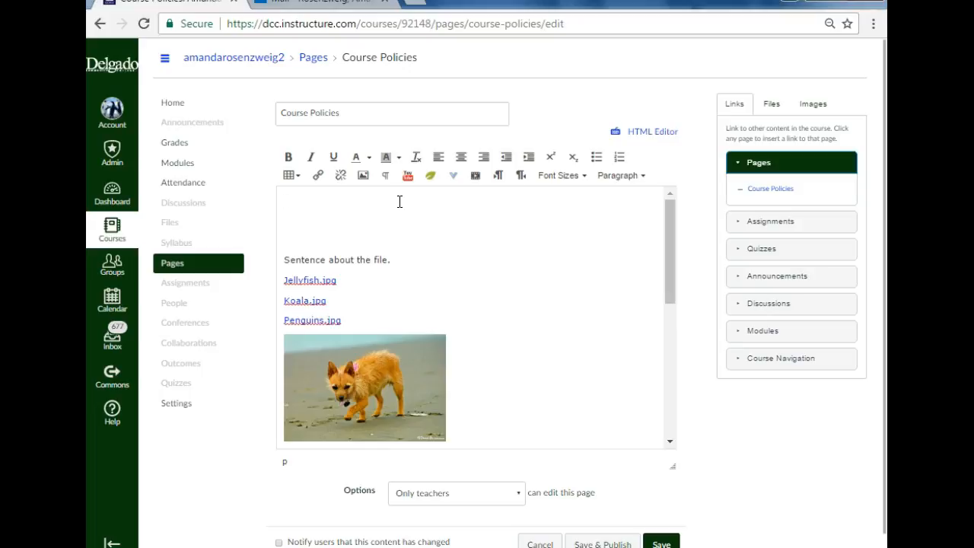
# Step: Examine the external embedding tools offered by the page editor and return to the blank lines in the text
pyautogui.click(388, 206)
pyautogui.click(435, 180)
pyautogui.click(453, 175)
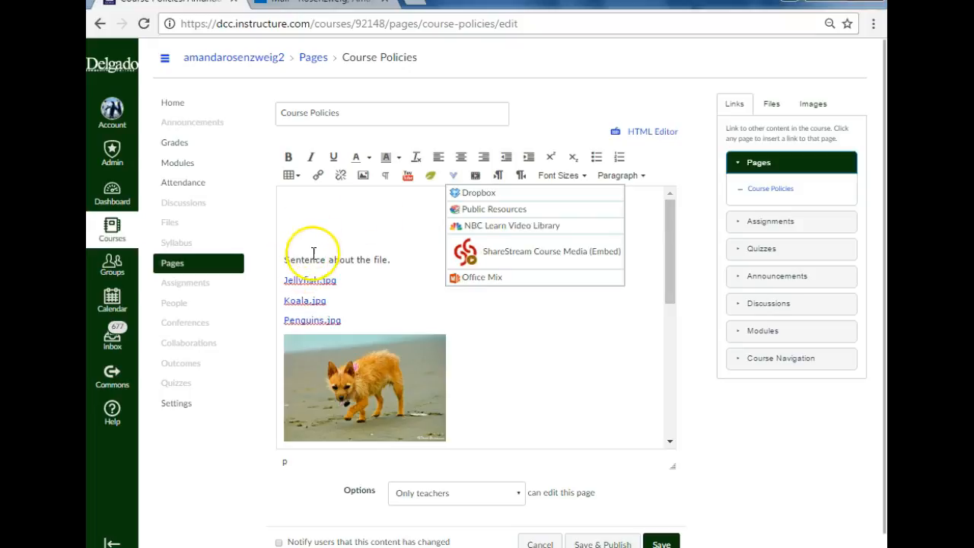
pyautogui.click(379, 217)
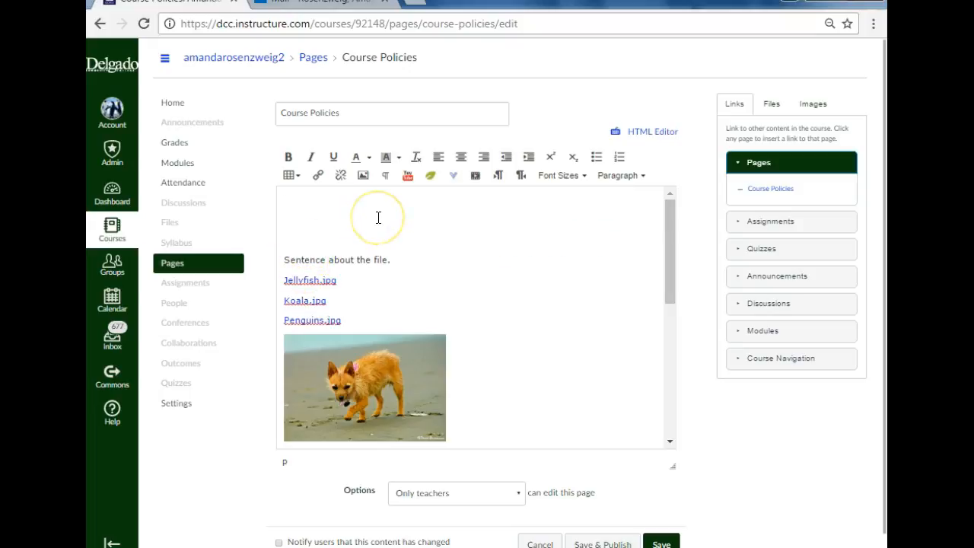
pyautogui.click(479, 213)
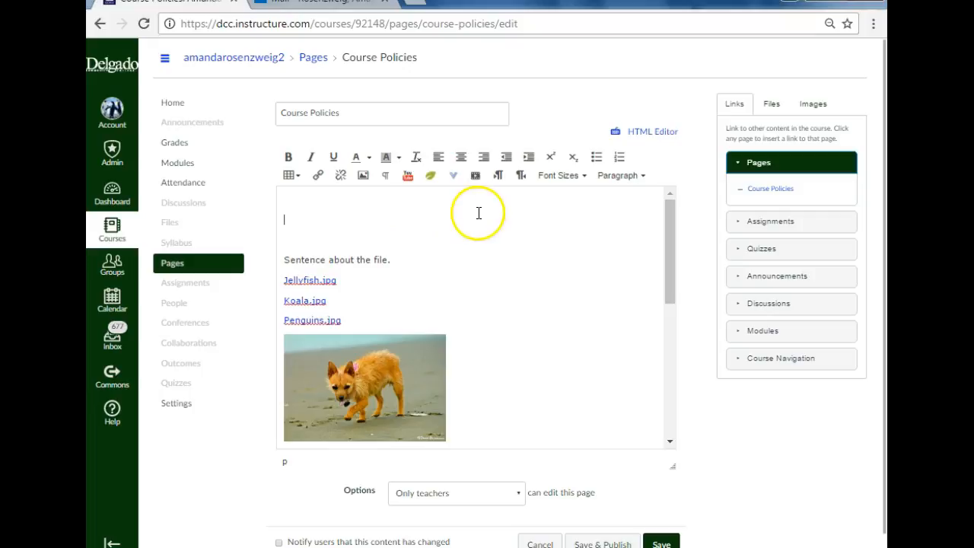
pyautogui.click(515, 226)
# Step: Shrink the embedded dog video proportionally to a little over half its width, and save and publish the page
pyautogui.scroll(-5, 522, 228)
pyautogui.click(534, 275)
pyautogui.scroll(-3, 539, 278)
pyautogui.moveTo(655, 417); pyautogui.dragTo(463, 302)
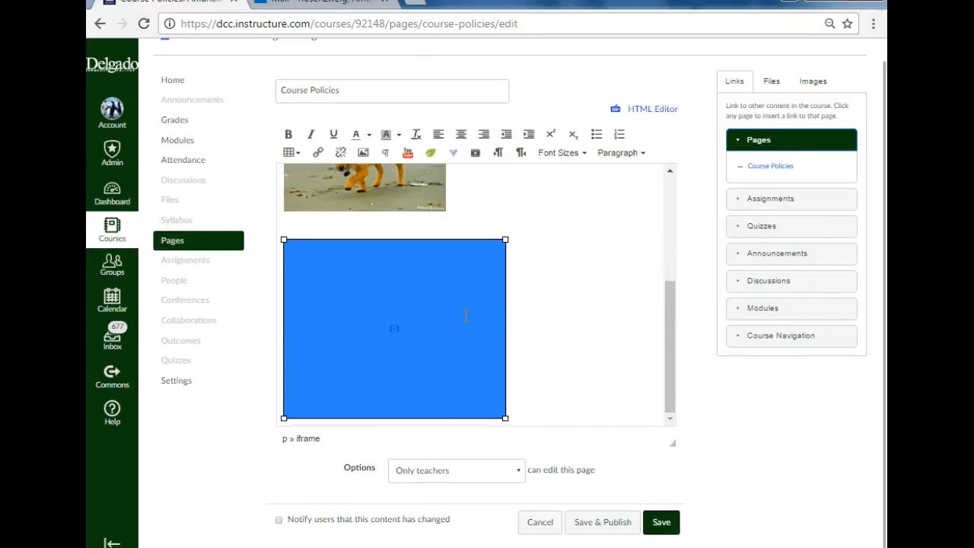
pyautogui.click(593, 522)
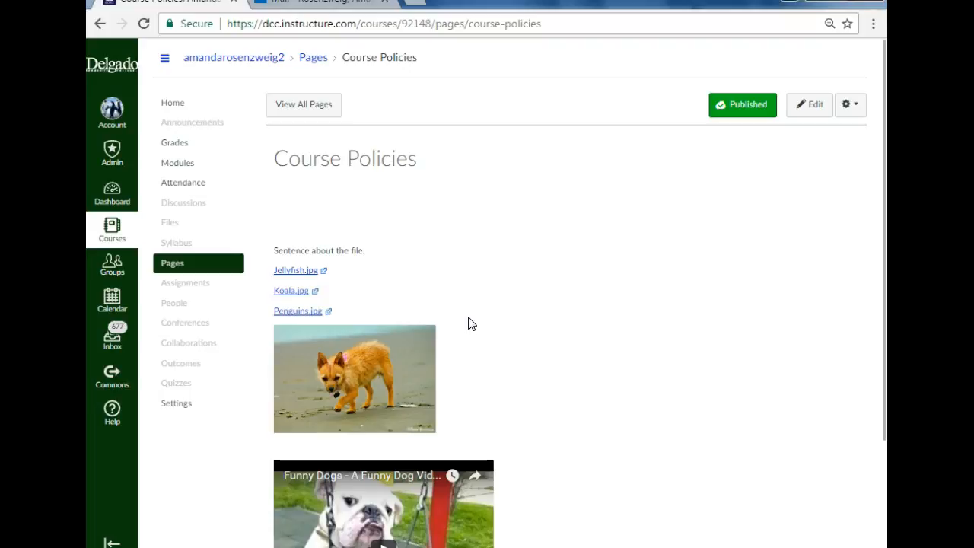
# Step: Open the course's Announcements
pyautogui.click(185, 121)
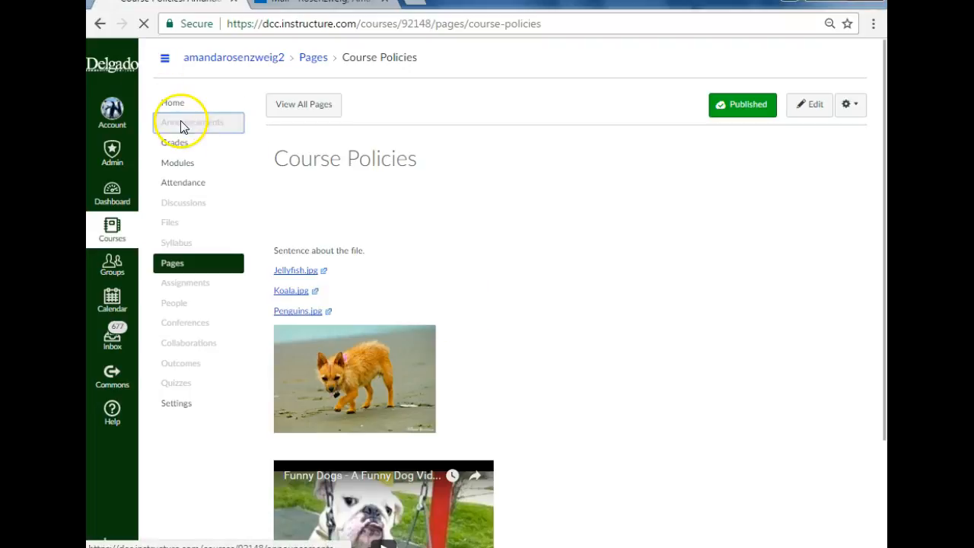
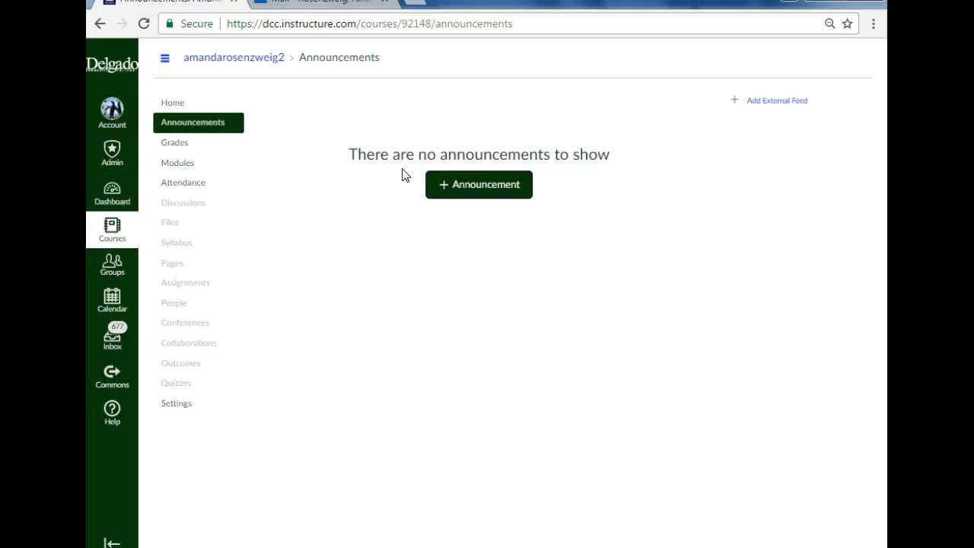
# Step: Create a new announcement titled "Welcome" with the body text "Message to Students"
pyautogui.click(445, 184)
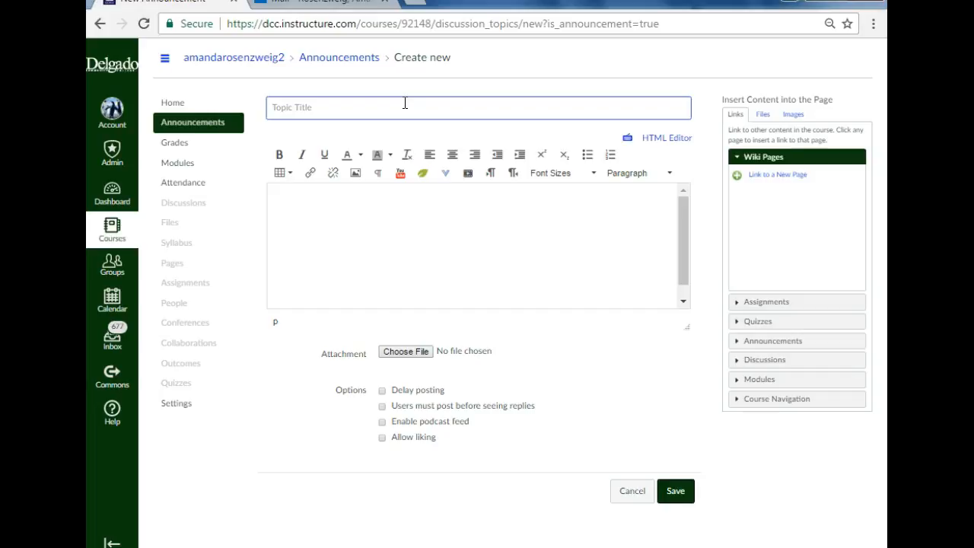
pyautogui.write('Welcome')
pyautogui.click(397, 226)
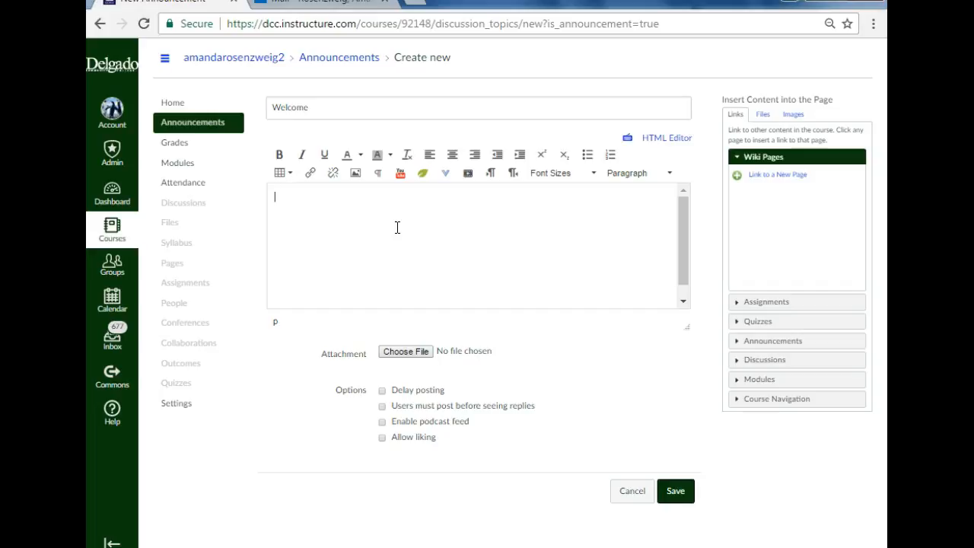
pyautogui.write('Message to Students')
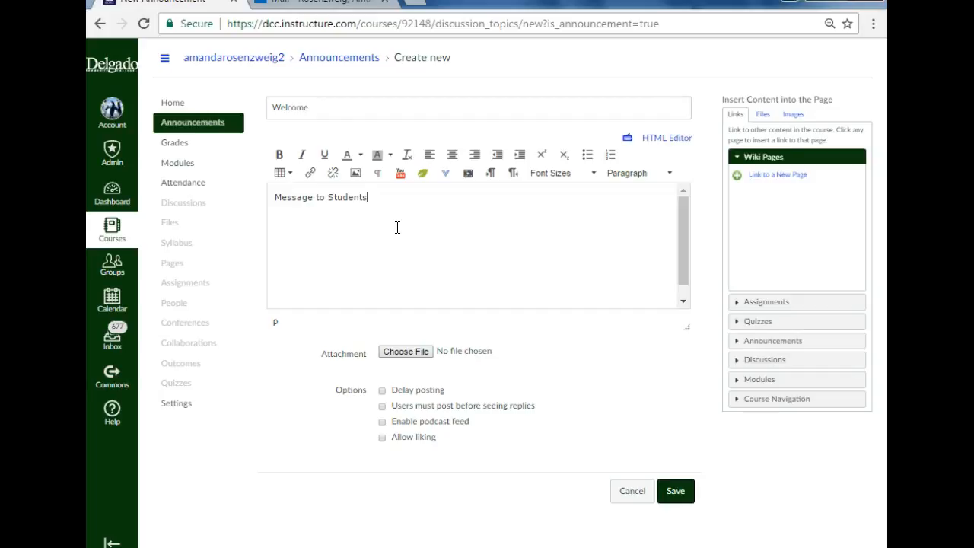
# Step: Turn on delayed posting for the announcement, look at its date picker, and turn the option off again
pyautogui.click(382, 389)
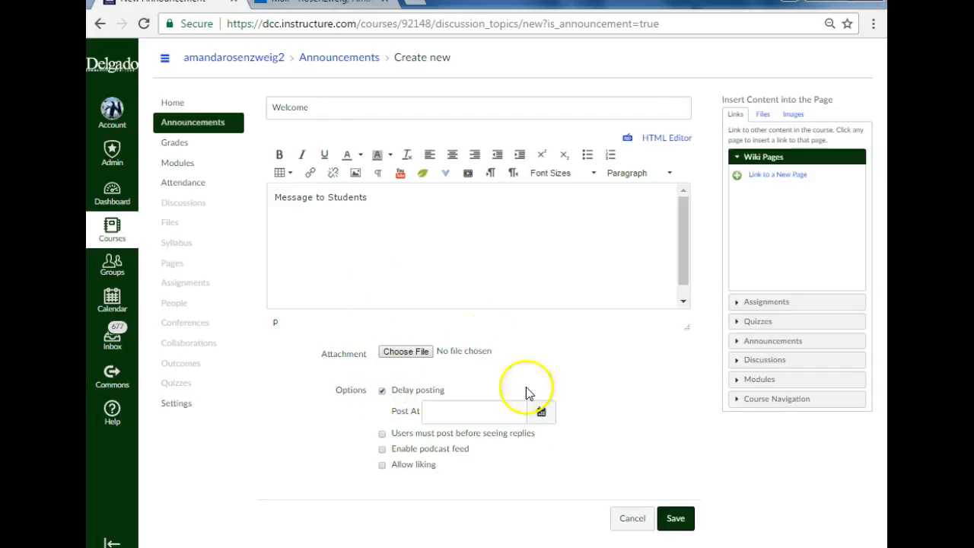
pyautogui.click(541, 411)
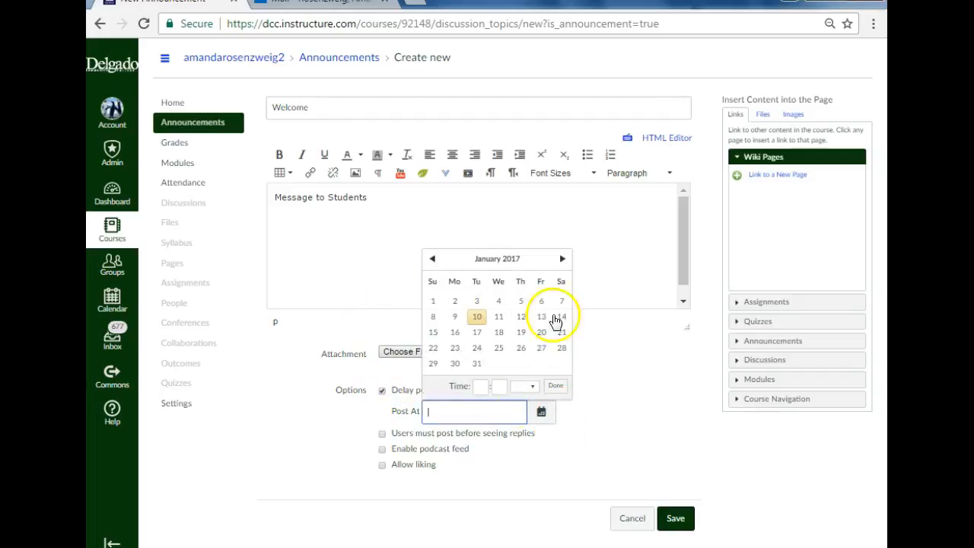
pyautogui.click(610, 384)
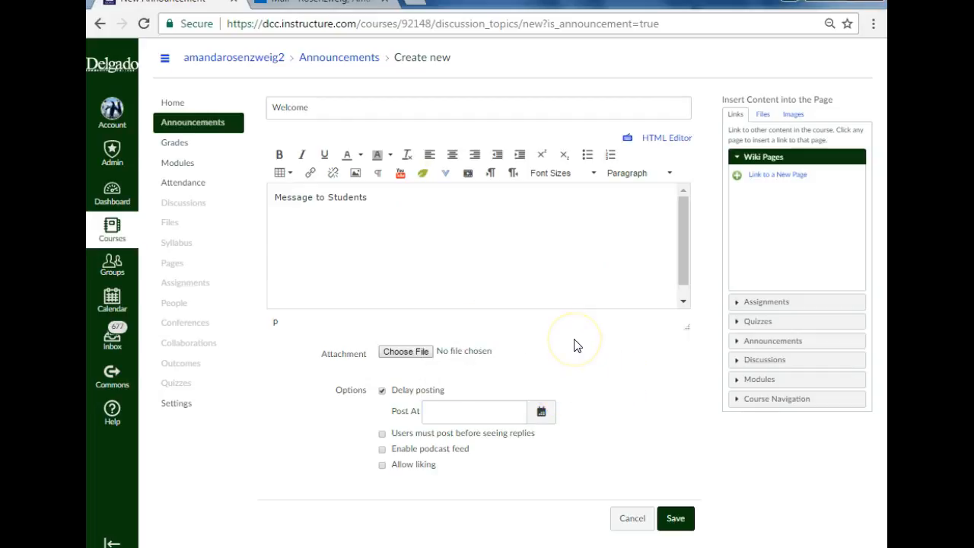
pyautogui.click(382, 391)
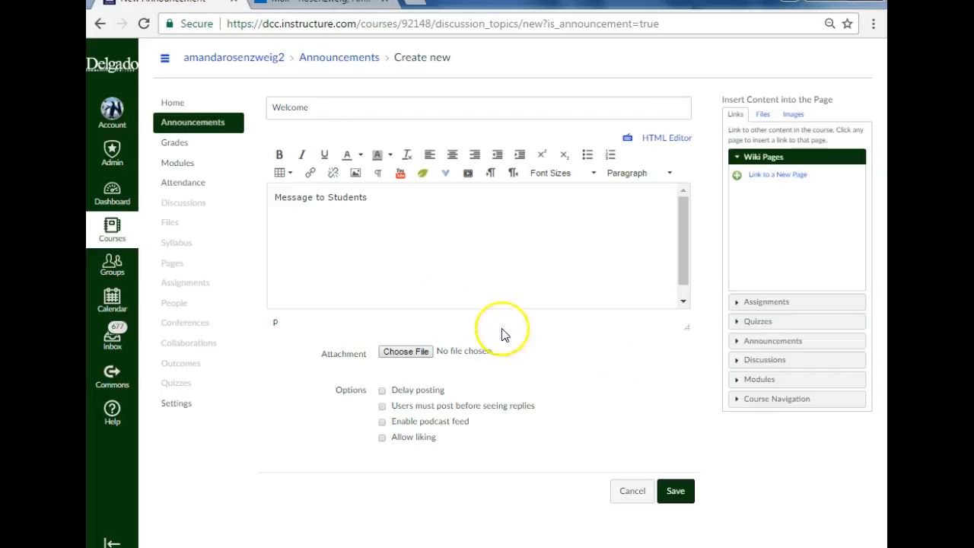
# Step: Save the Welcome announcement and close it for comments
pyautogui.click(393, 208)
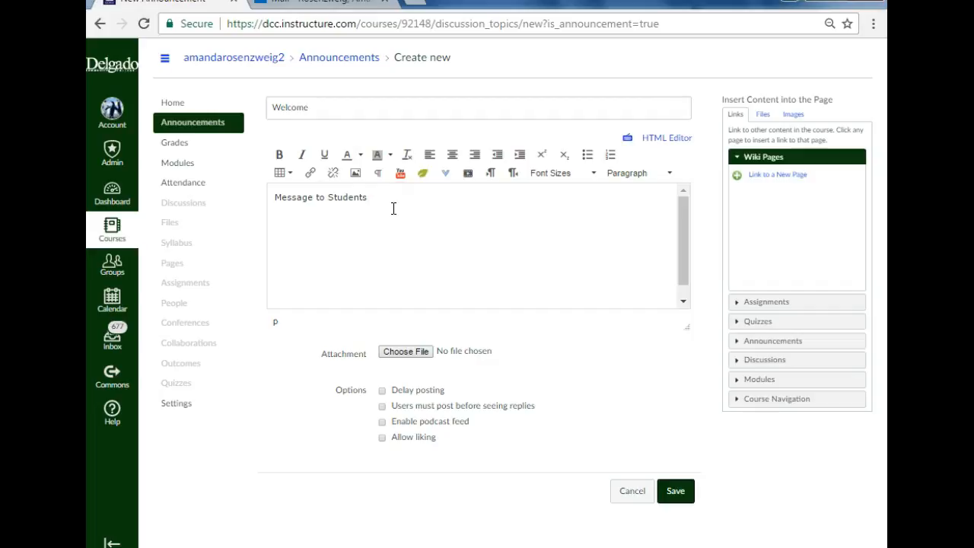
pyautogui.click(673, 494)
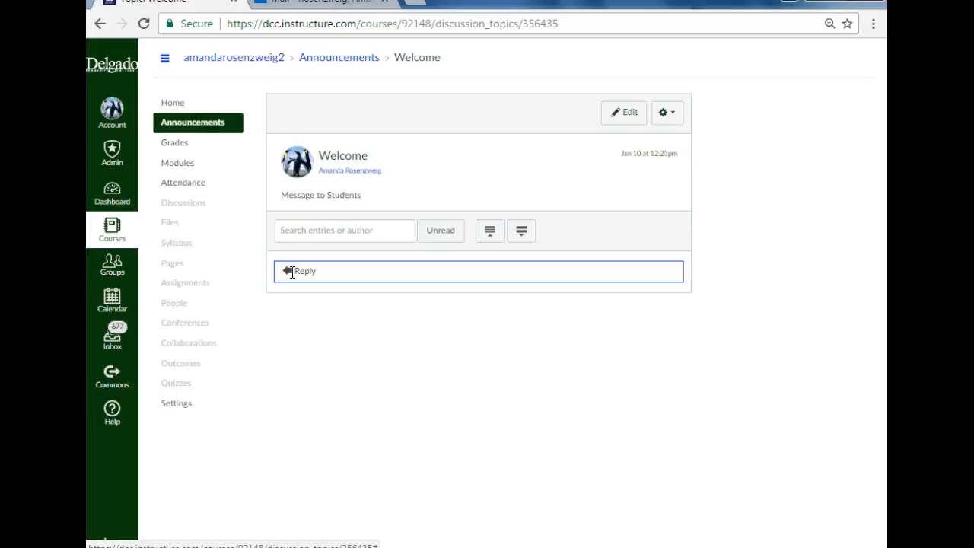
pyautogui.click(664, 116)
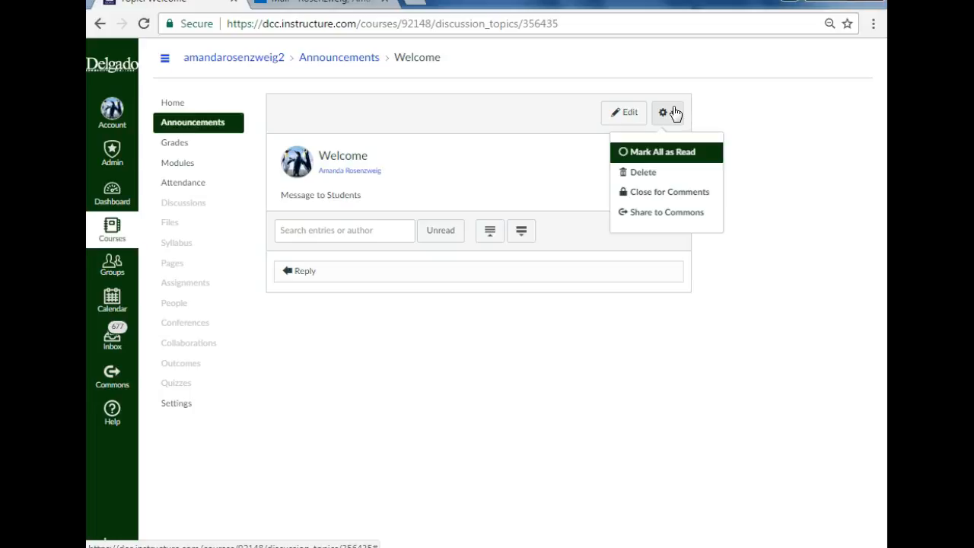
pyautogui.click(673, 192)
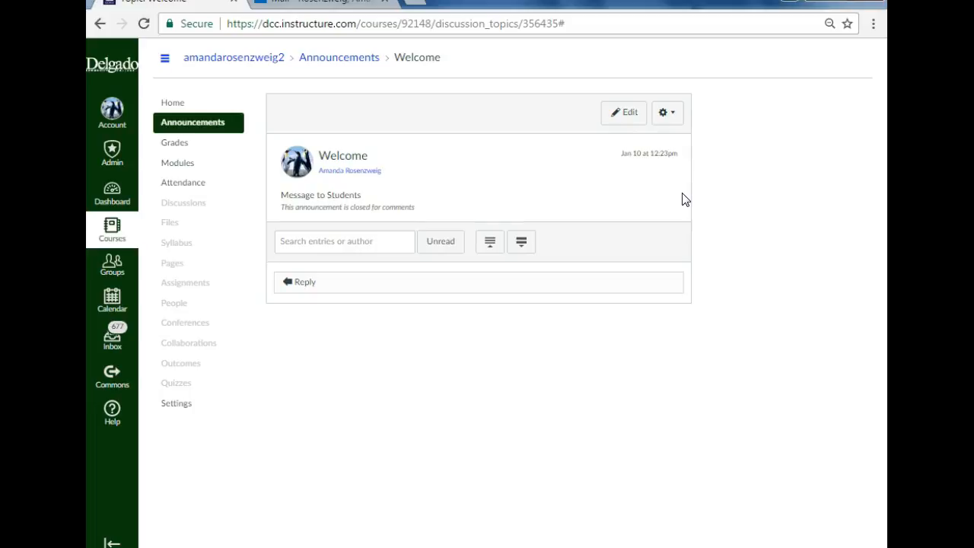
# Step: Check the management options of the Welcome announcement and return to the course's Announcements list
pyautogui.click(683, 174)
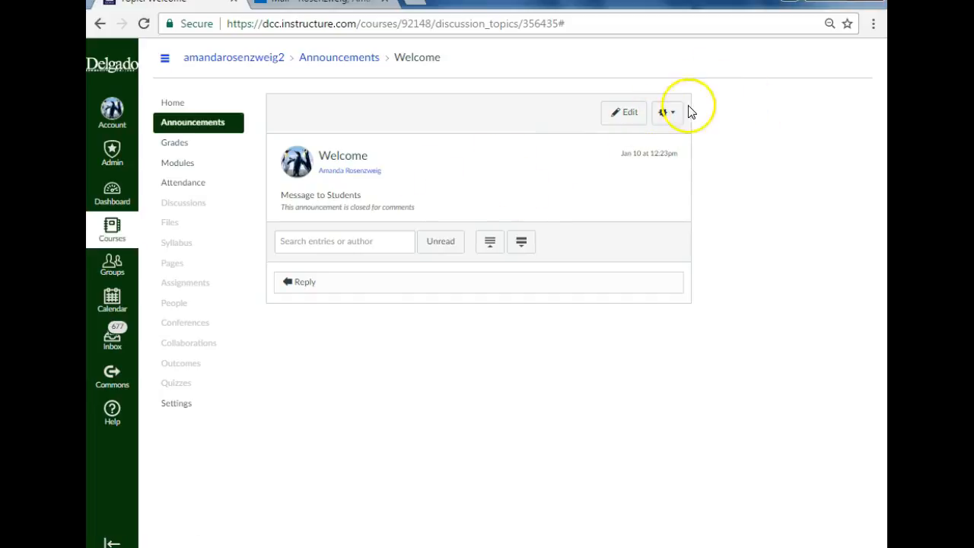
pyautogui.click(665, 116)
pyautogui.click(671, 114)
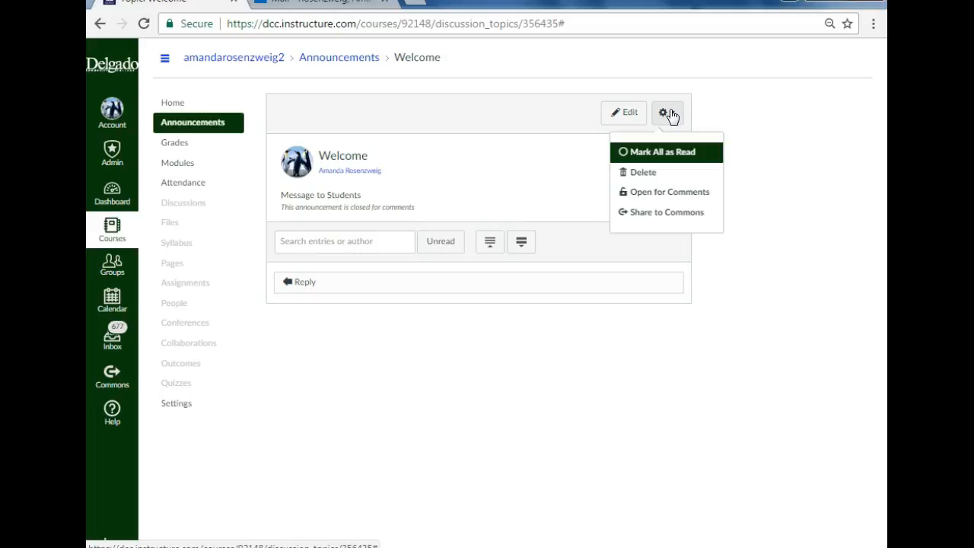
pyautogui.click(560, 346)
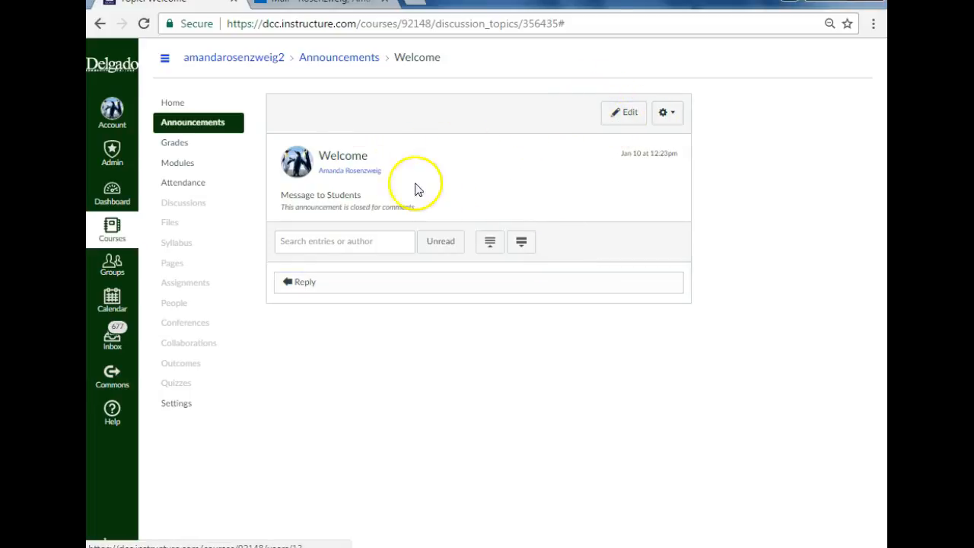
pyautogui.click(448, 345)
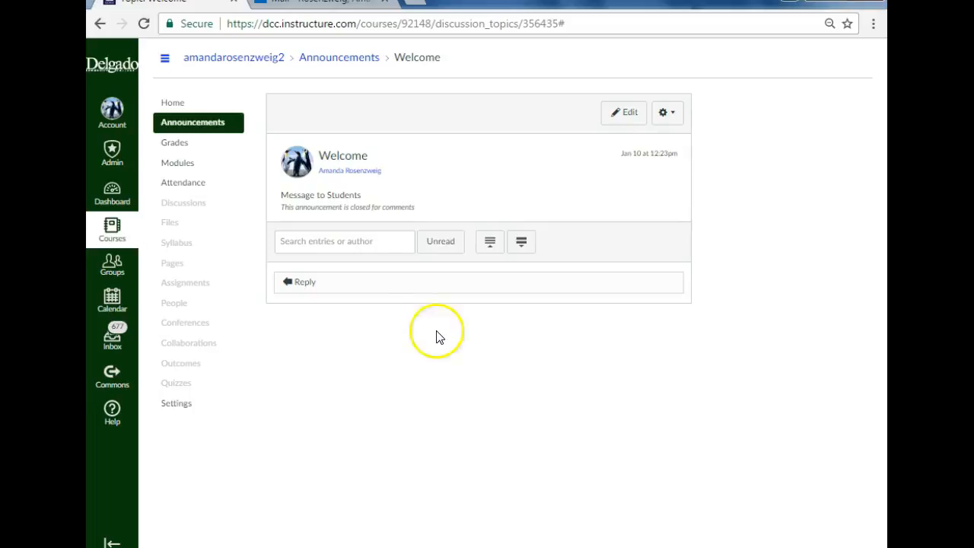
pyautogui.click(177, 405)
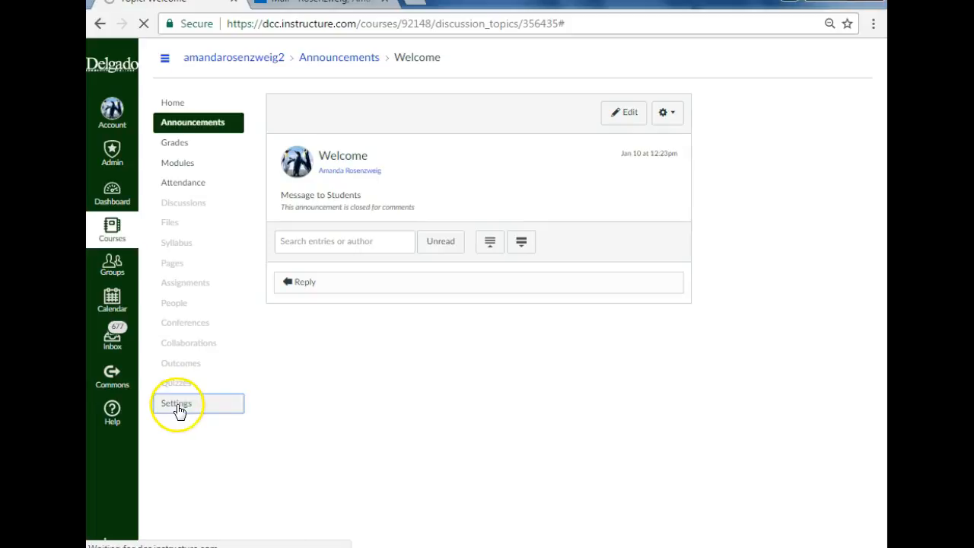
pyautogui.click(186, 124)
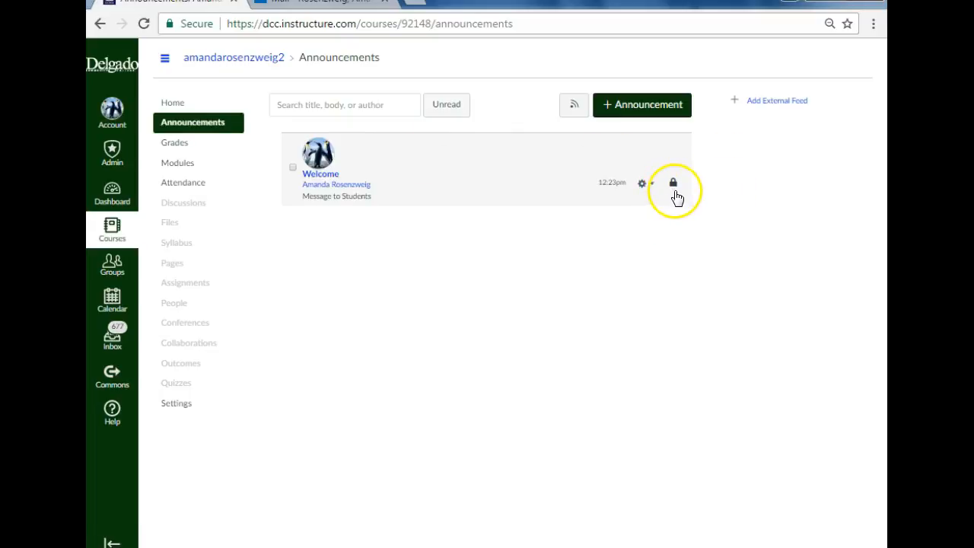
# Step: Open the Welcome announcement to comments from the announcements list, and close it for comments again
pyautogui.click(643, 186)
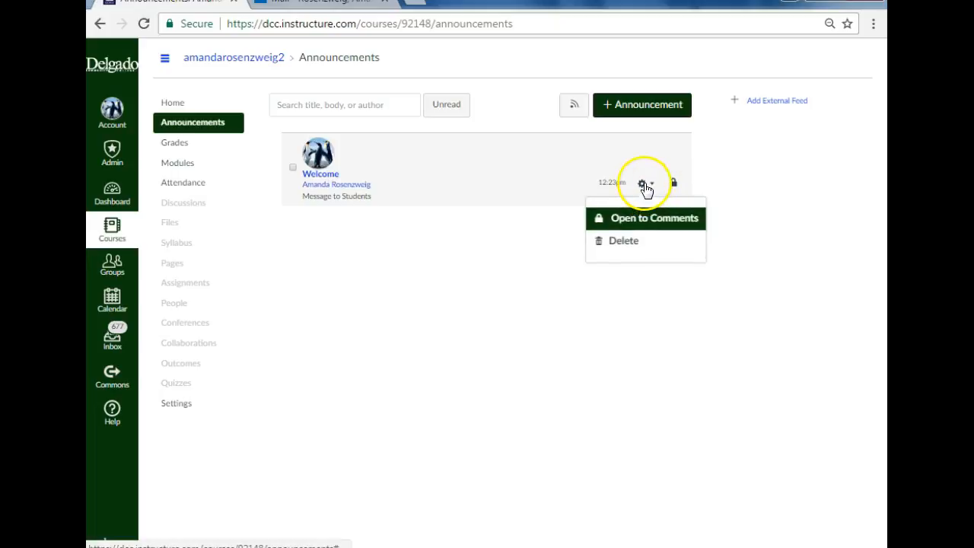
pyautogui.click(638, 219)
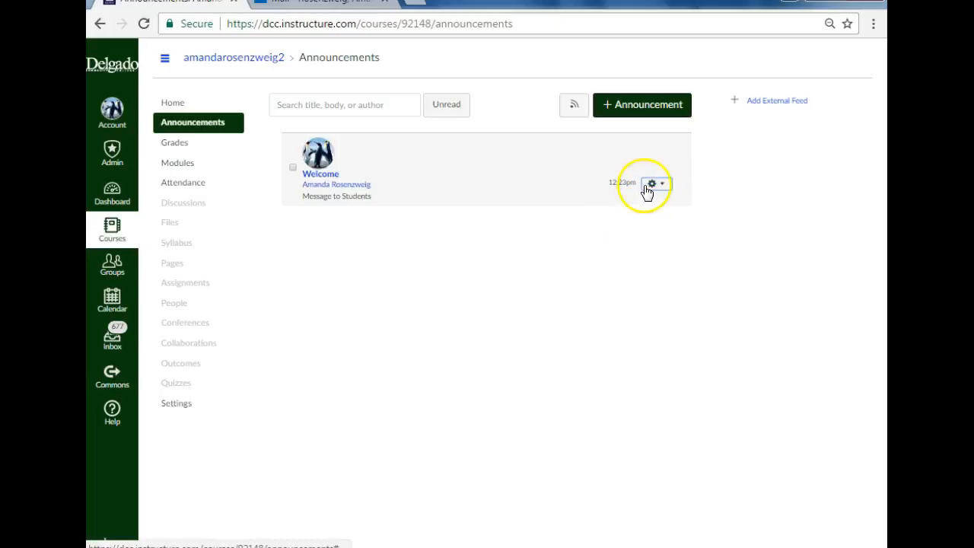
pyautogui.click(650, 187)
pyautogui.click(652, 221)
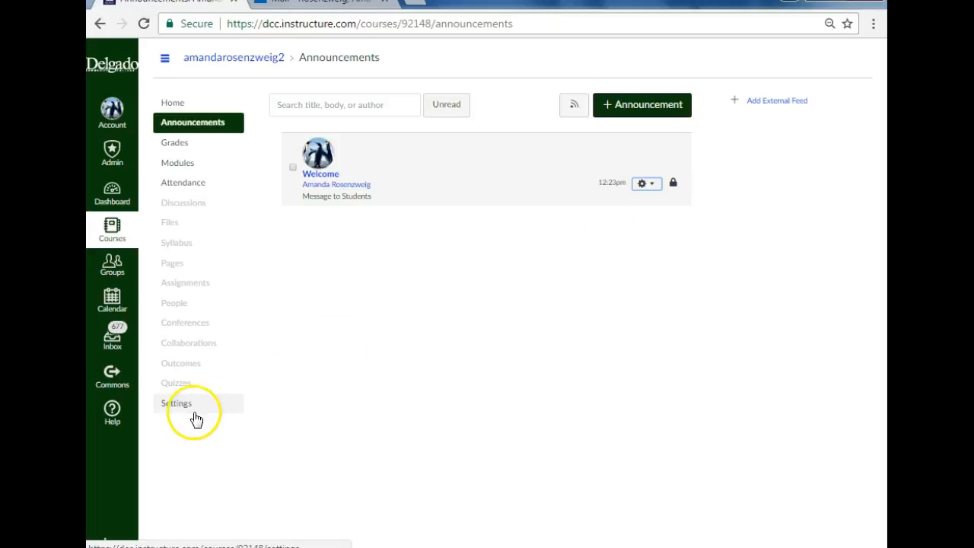
# Step: In the additional course details settings, show recent announcements on the course home page, with 3 announcements shown
pyautogui.click(164, 408)
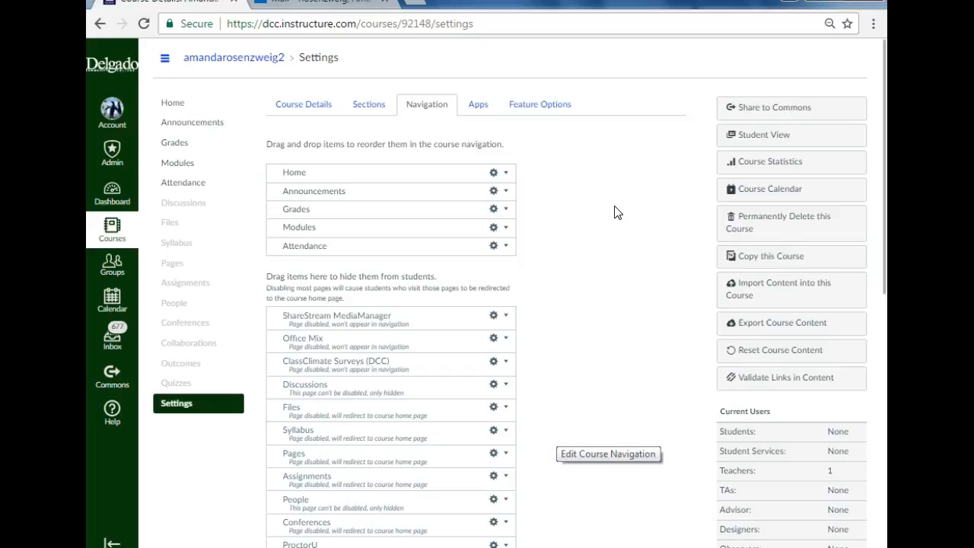
pyautogui.click(308, 108)
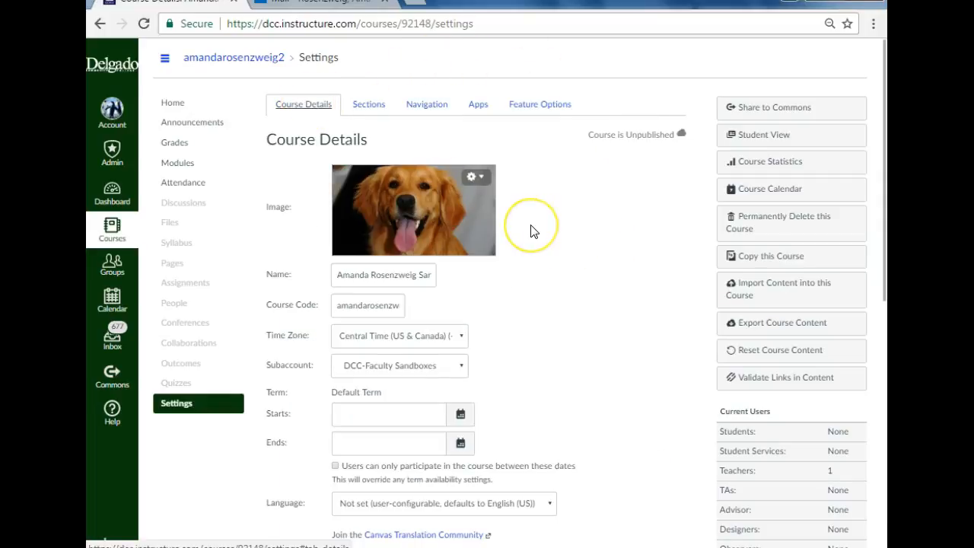
pyautogui.scroll(-7, 531, 232)
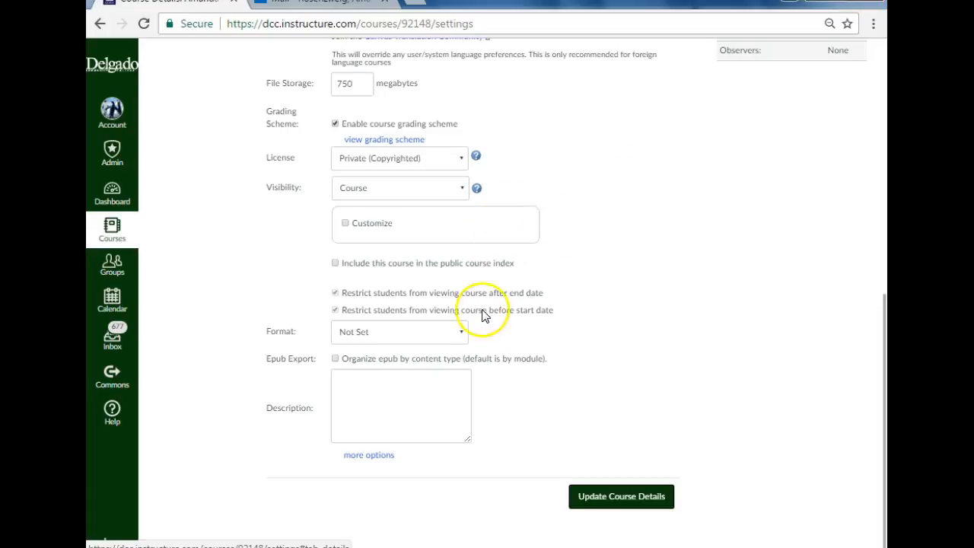
pyautogui.click(387, 456)
pyautogui.scroll(-3, 718, 240)
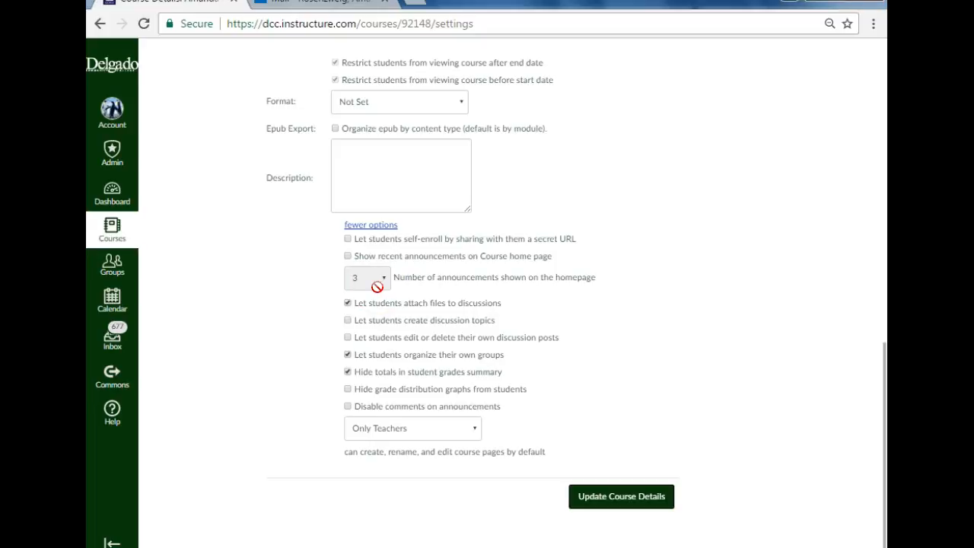
pyautogui.click(348, 257)
pyautogui.click(366, 281)
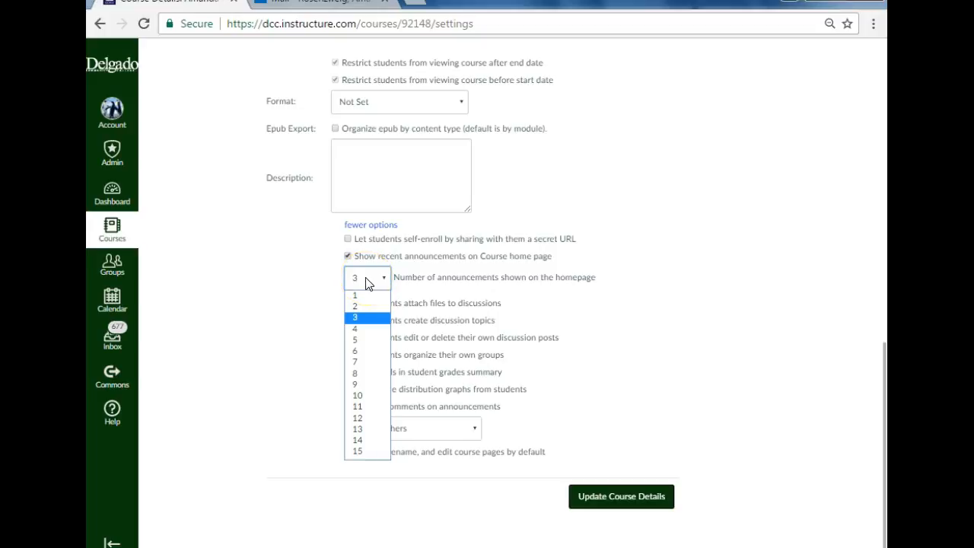
pyautogui.click(366, 267)
pyautogui.click(375, 318)
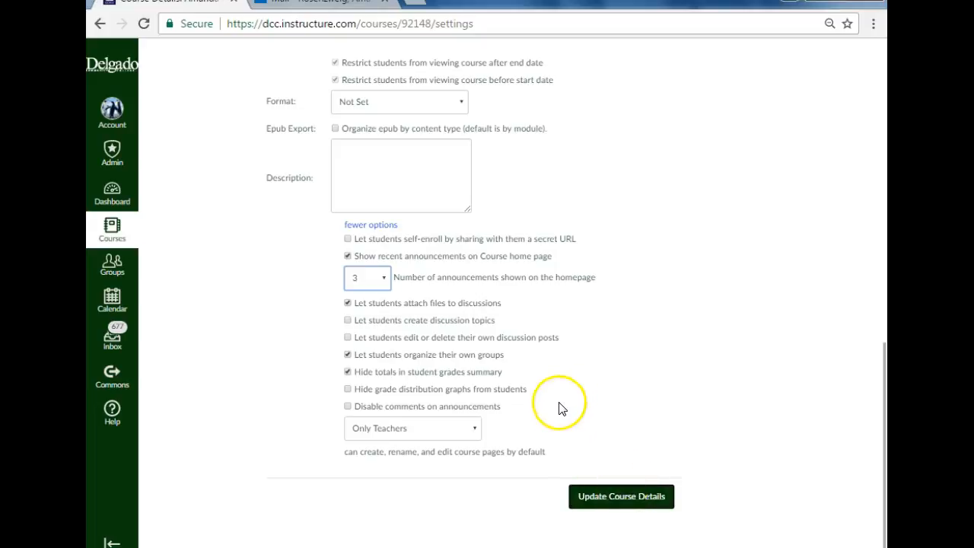
# Step: Review the Course Details settings from top to bottom, including the choices for who can edit course pages by default
pyautogui.scroll(6, 559, 409)
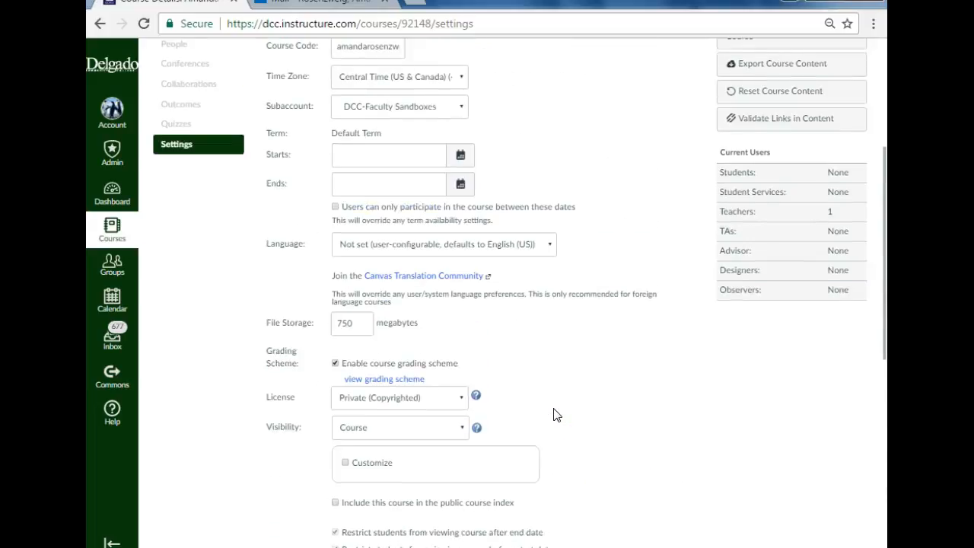
pyautogui.scroll(1, 554, 415)
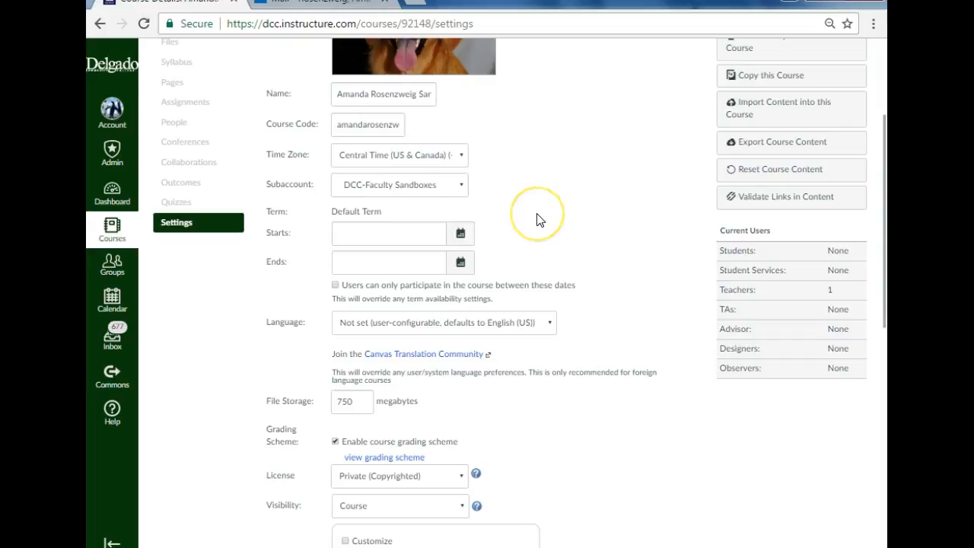
pyautogui.scroll(-2, 537, 220)
pyautogui.scroll(5, 327, 123)
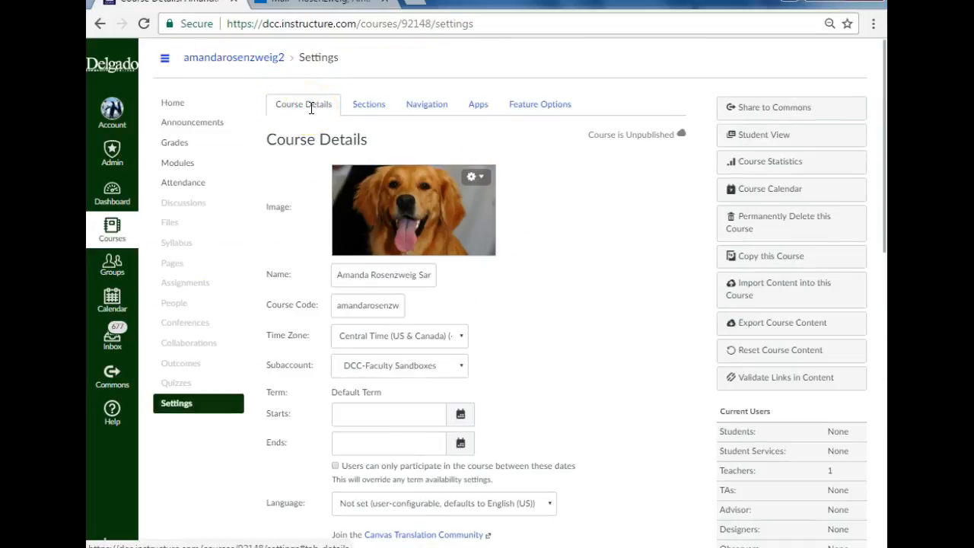
pyautogui.scroll(-10, 446, 187)
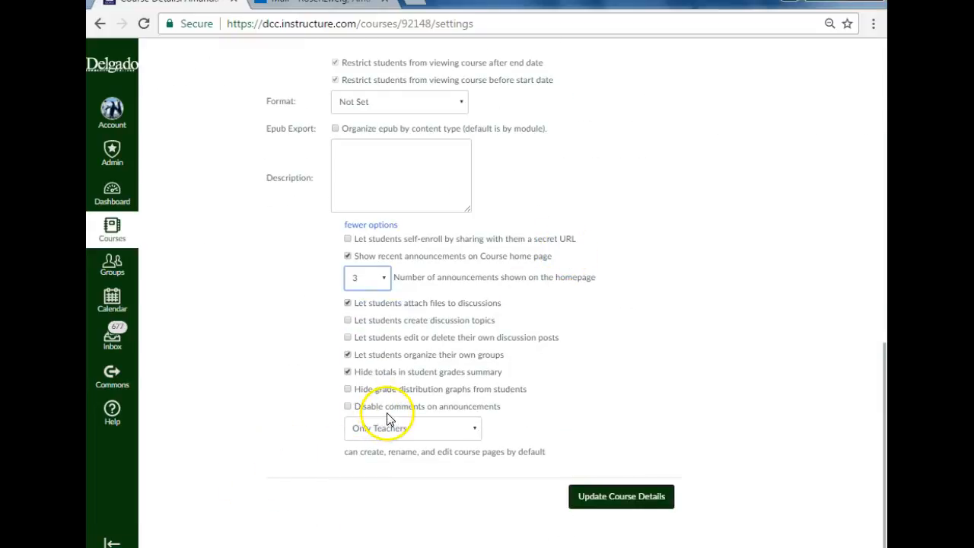
pyautogui.click(394, 437)
pyautogui.click(395, 438)
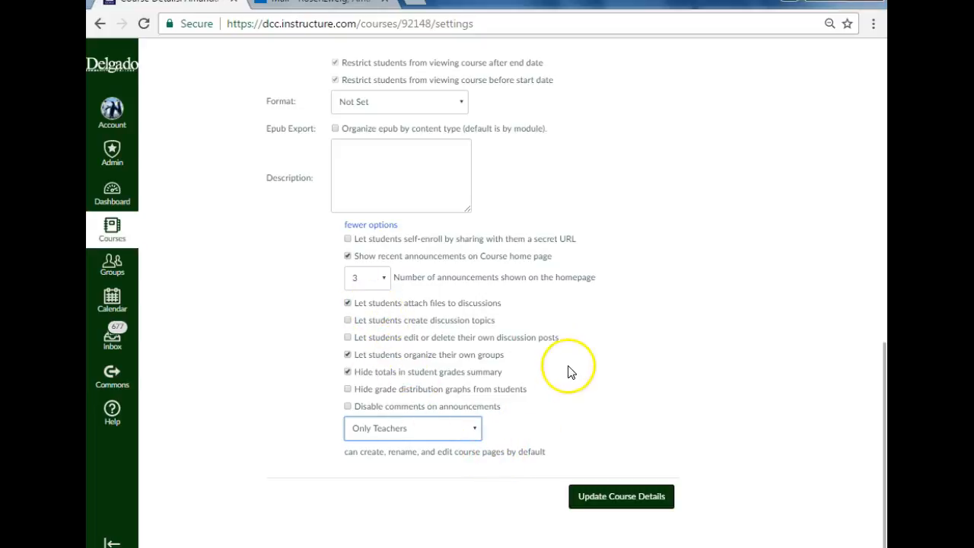
pyautogui.scroll(3, 563, 385)
pyautogui.scroll(4, 559, 388)
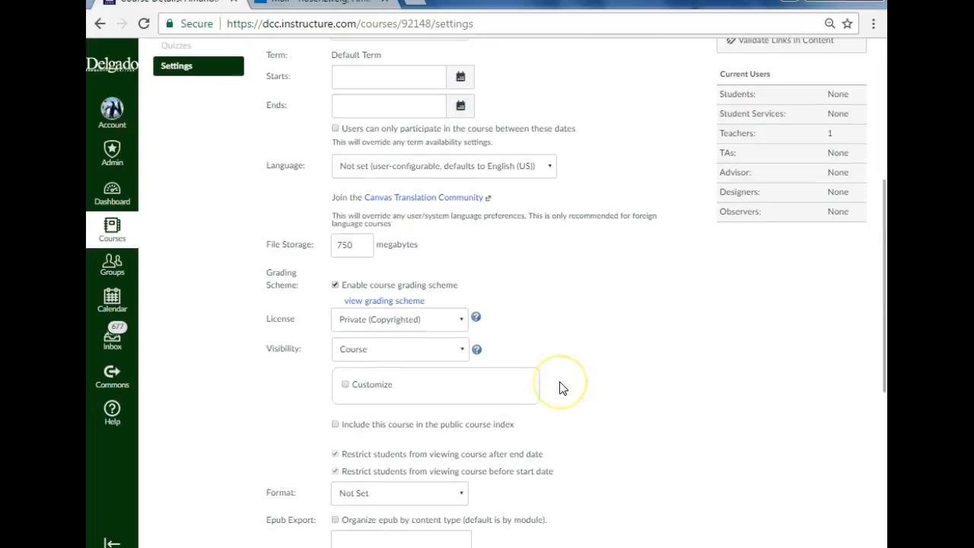
pyautogui.scroll(1, 563, 388)
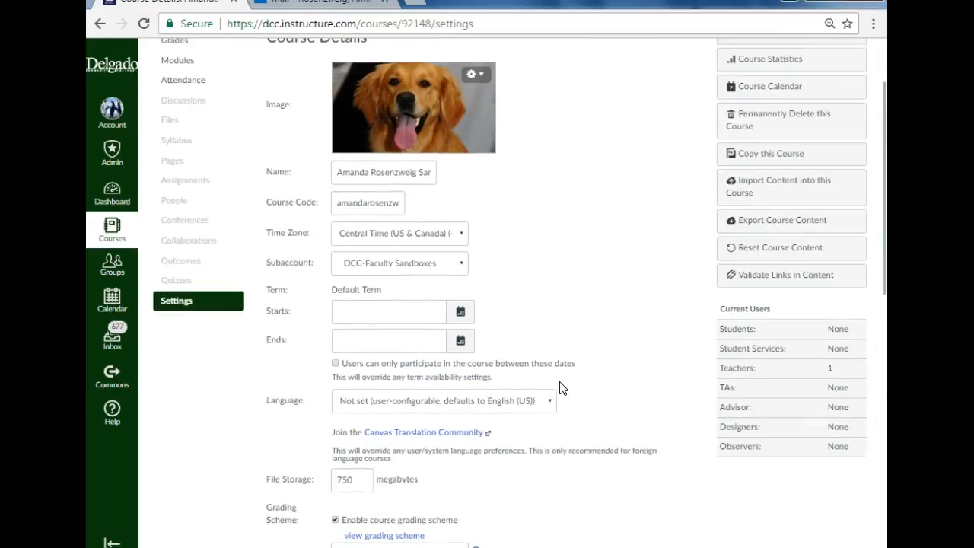
pyautogui.click(593, 401)
# Step: Open the Human A & P I Laboratory course (BIOL-253-1MA) from the course list
pyautogui.click(114, 235)
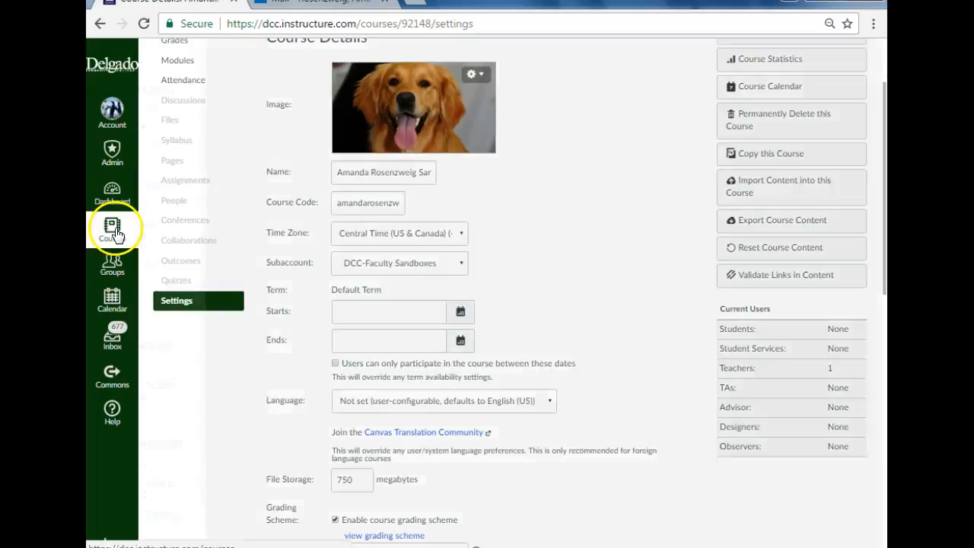
pyautogui.click(200, 196)
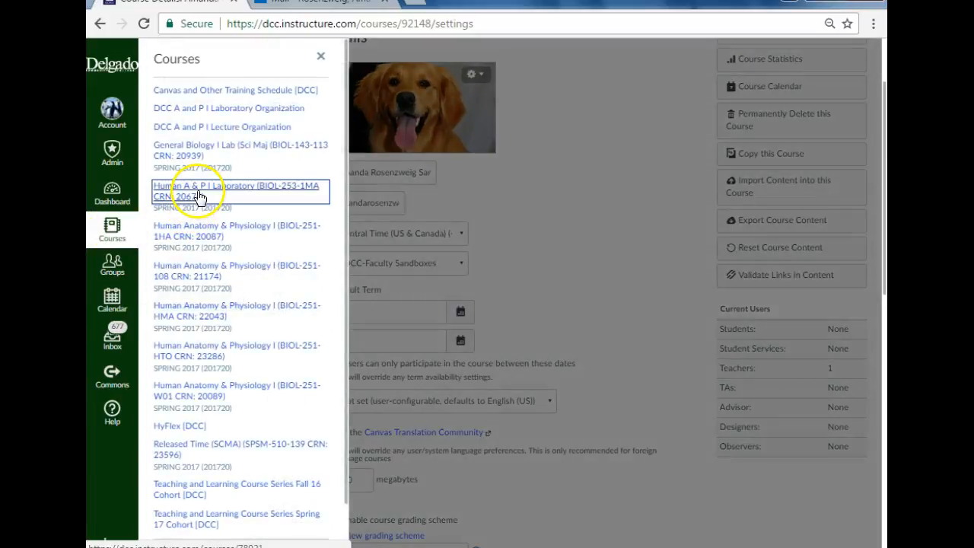
# Step: Open the Human A & P I Laboratory course's settings and review its Course Details, including the start and end dates
pyautogui.scroll(-3, 189, 363)
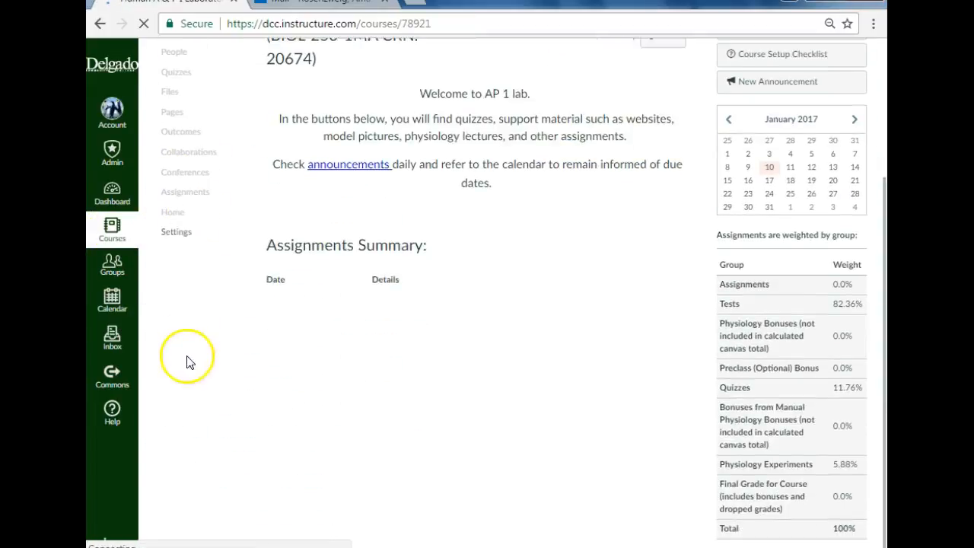
pyautogui.click(168, 236)
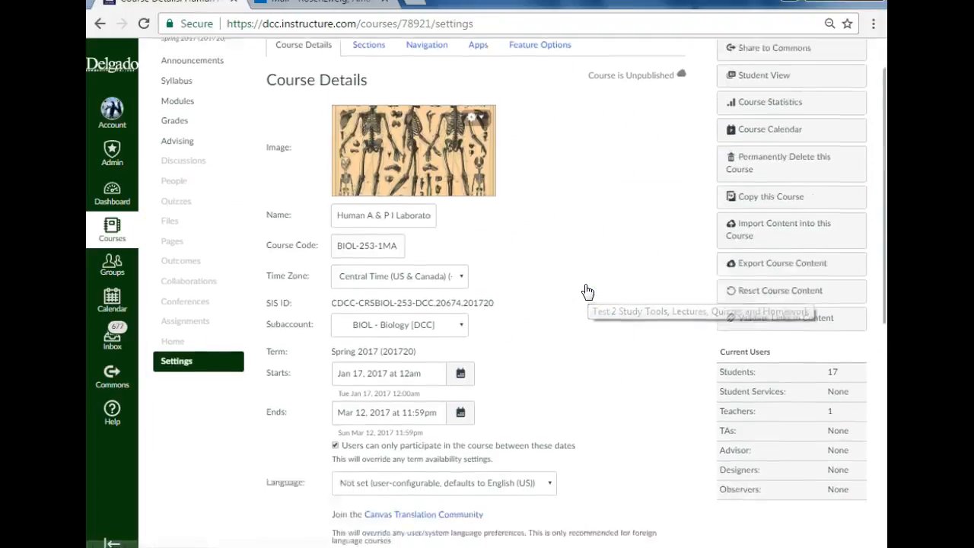
pyautogui.scroll(-3, 587, 291)
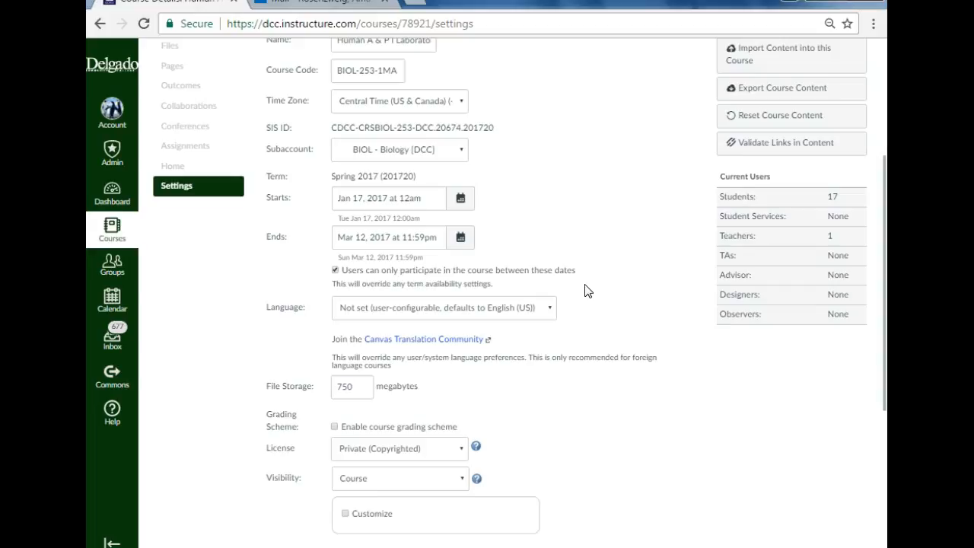
pyautogui.scroll(4, 651, 243)
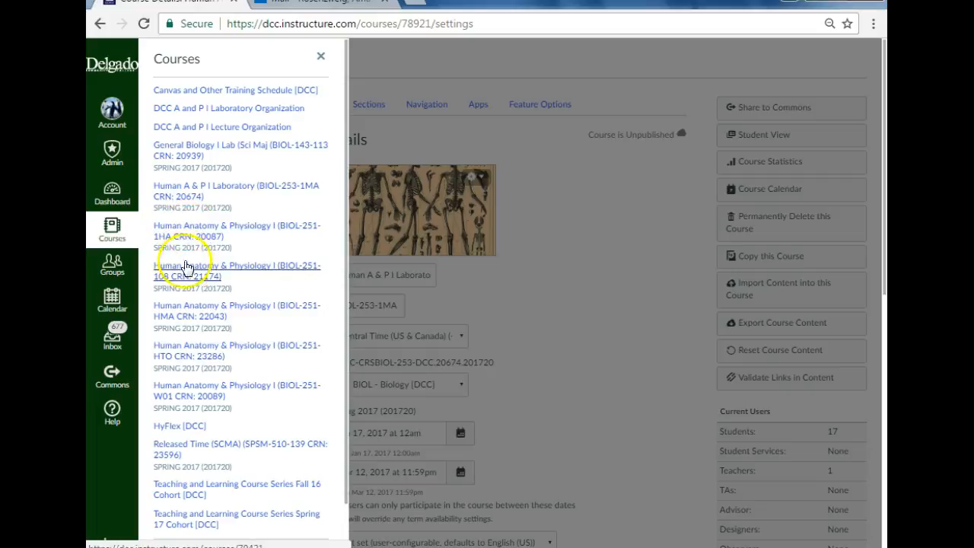
# Step: Open the Human Anatomy & Physiology I course (BIOL-251-108) and review the full Assignments Summary on its syllabus home page
pyautogui.click(216, 268)
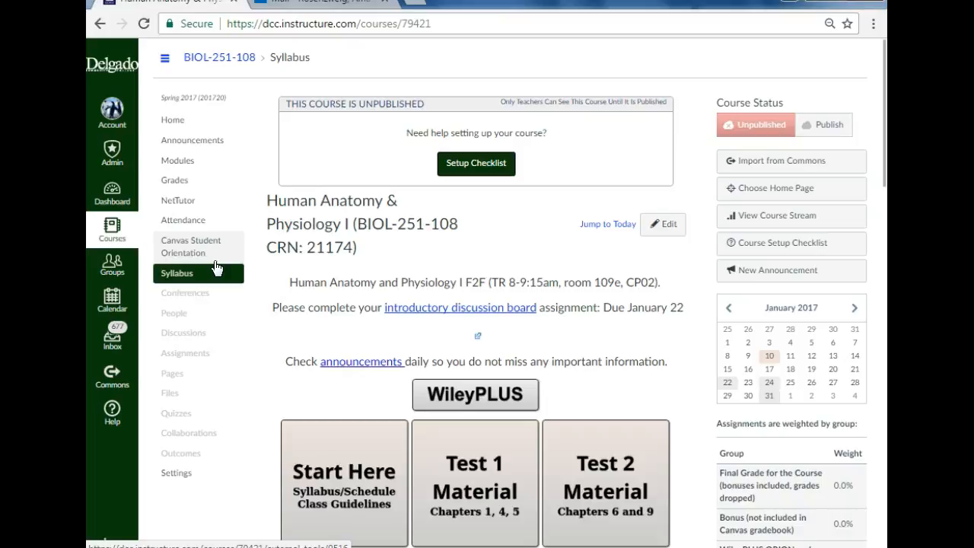
pyautogui.scroll(-15, 472, 304)
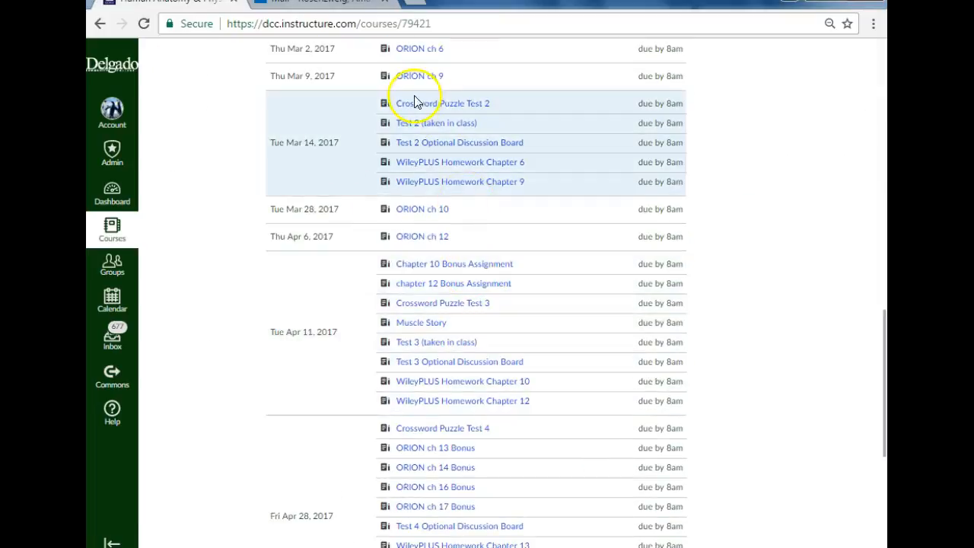
pyautogui.scroll(4, 481, 324)
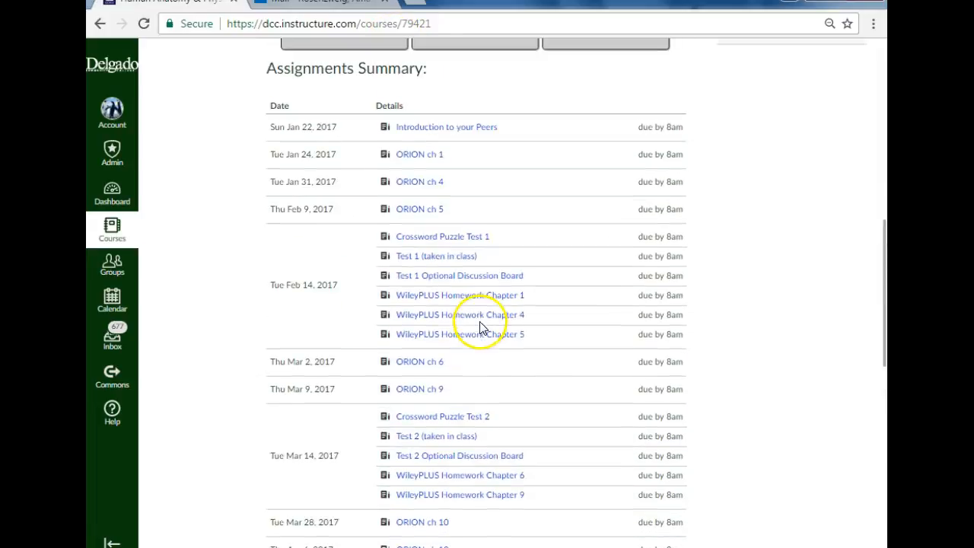
pyautogui.scroll(-12, 464, 202)
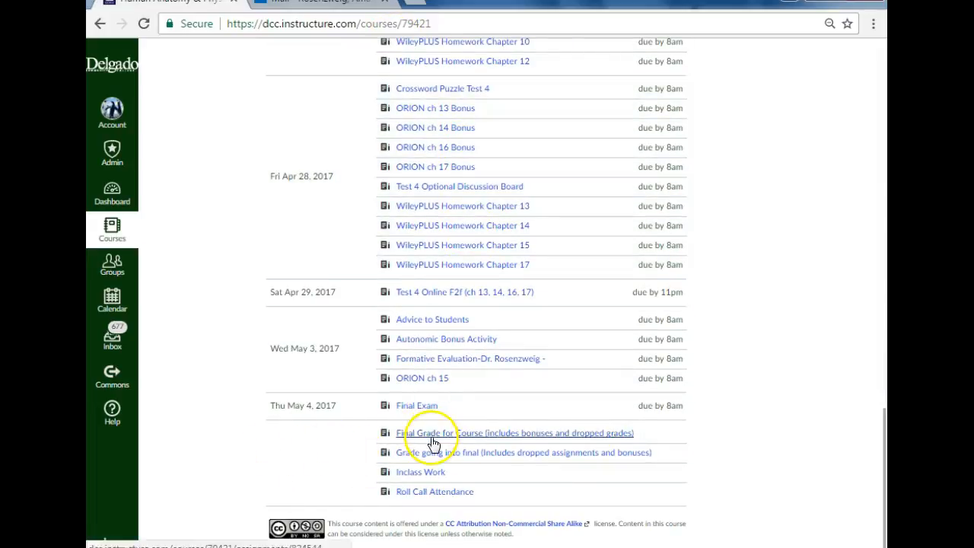
pyautogui.scroll(2, 522, 469)
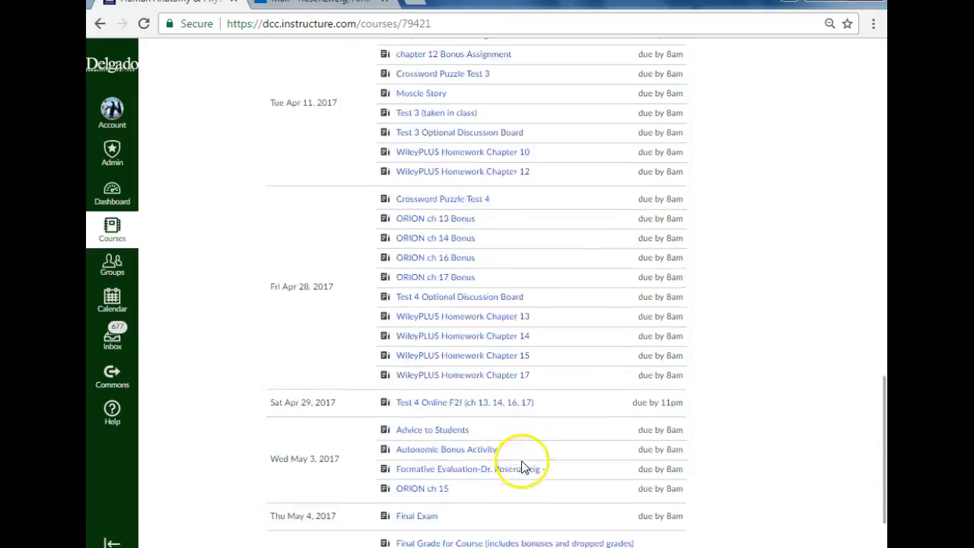
pyautogui.scroll(20, 523, 467)
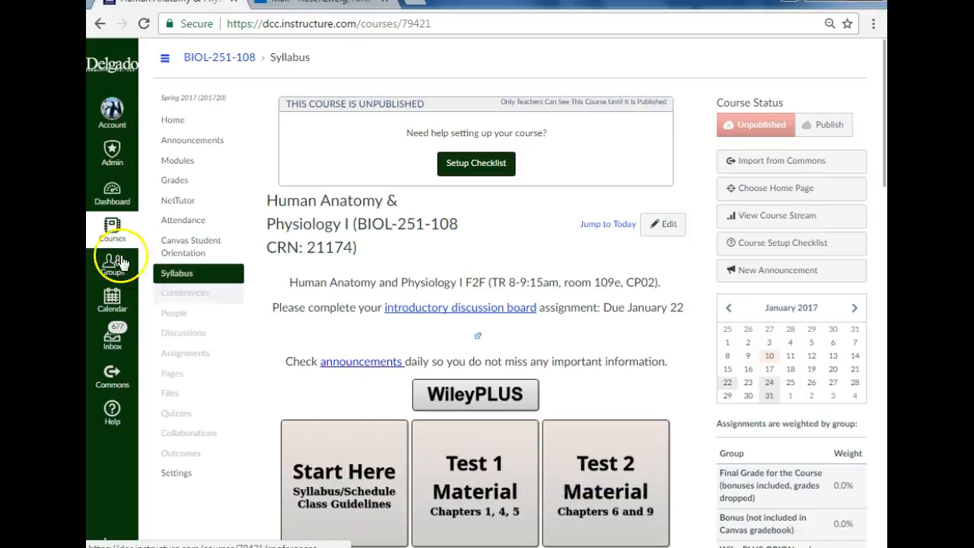
# Step: Open the course's Attendance roll call and mark the first student present, the second absent and the third late
pyautogui.click(199, 221)
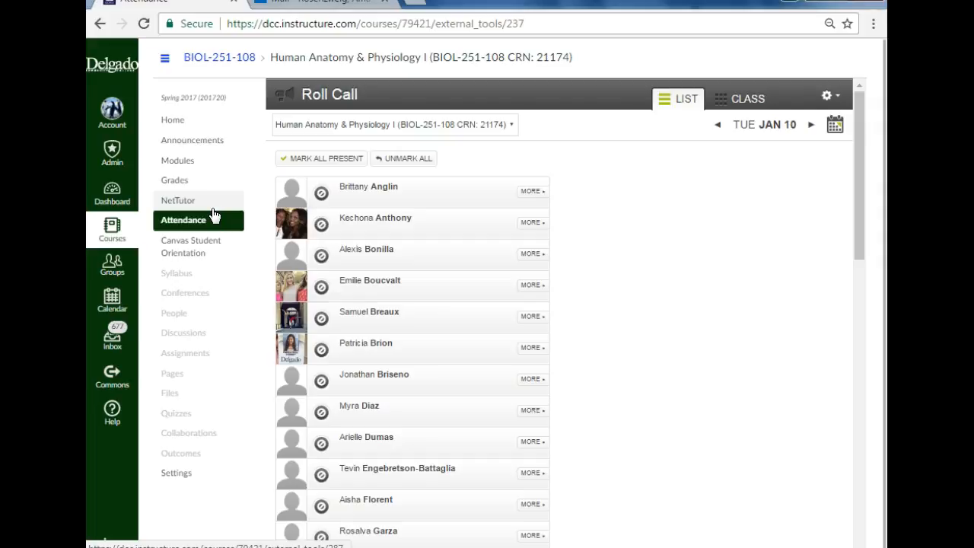
pyautogui.click(321, 196)
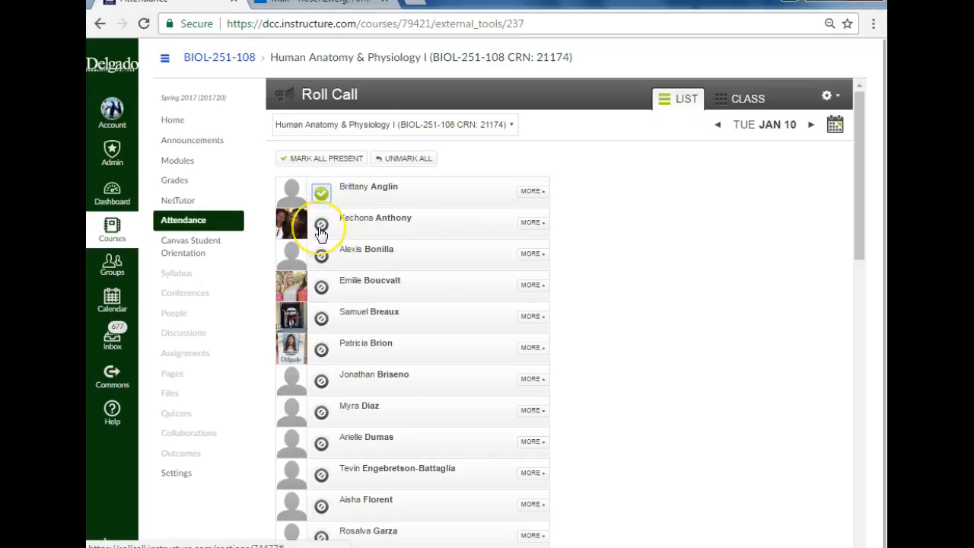
pyautogui.click(321, 228)
pyautogui.click(329, 231)
pyautogui.click(321, 259)
pyautogui.click(321, 259)
pyautogui.click(322, 260)
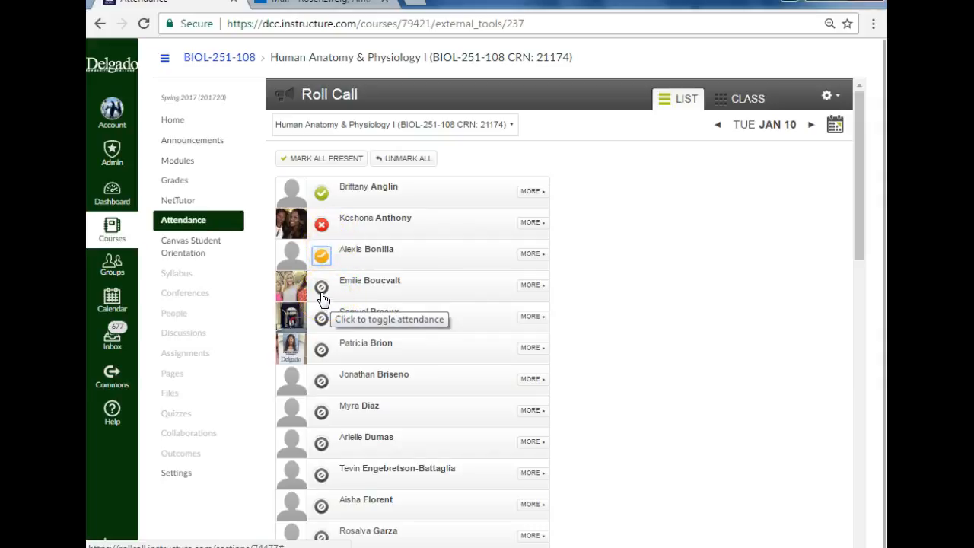
# Step: Change the second student's attendance to present, and mark the fourth student absent and the fifth late
pyautogui.click(325, 229)
pyautogui.click(325, 229)
pyautogui.click(325, 230)
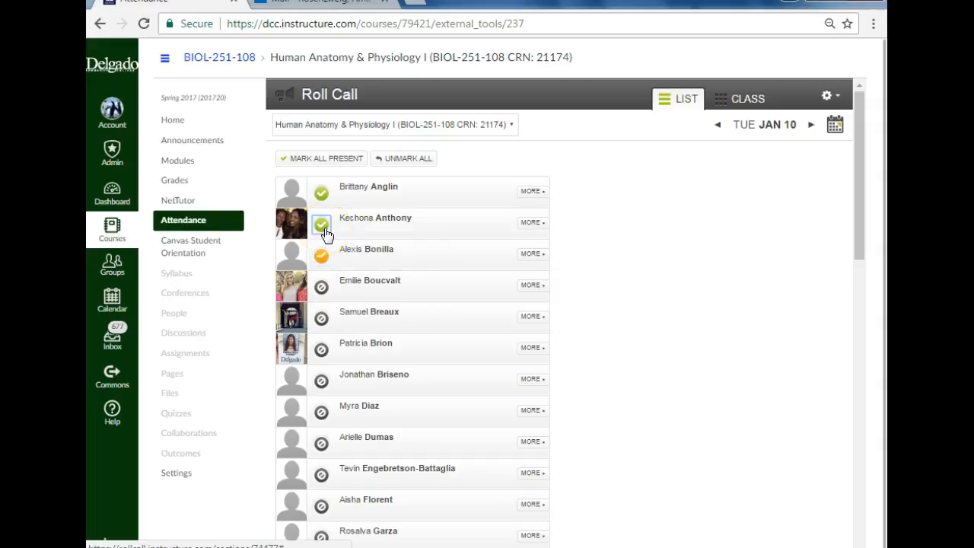
pyautogui.click(322, 293)
pyautogui.click(322, 293)
pyautogui.click(322, 319)
pyautogui.click(322, 319)
pyautogui.click(322, 319)
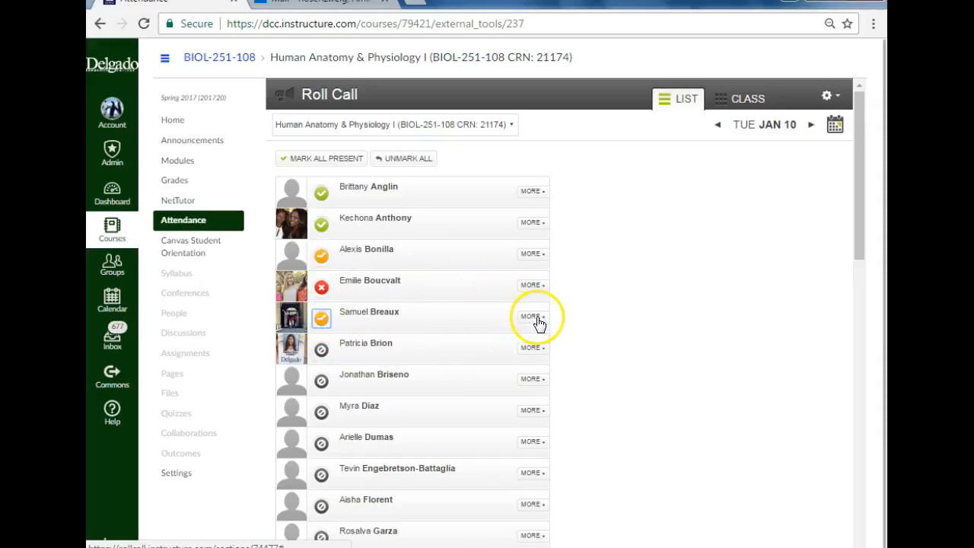
# Step: Examine the first student's attendance details, including the attendance tallies and badge options, and close them
pyautogui.click(542, 200)
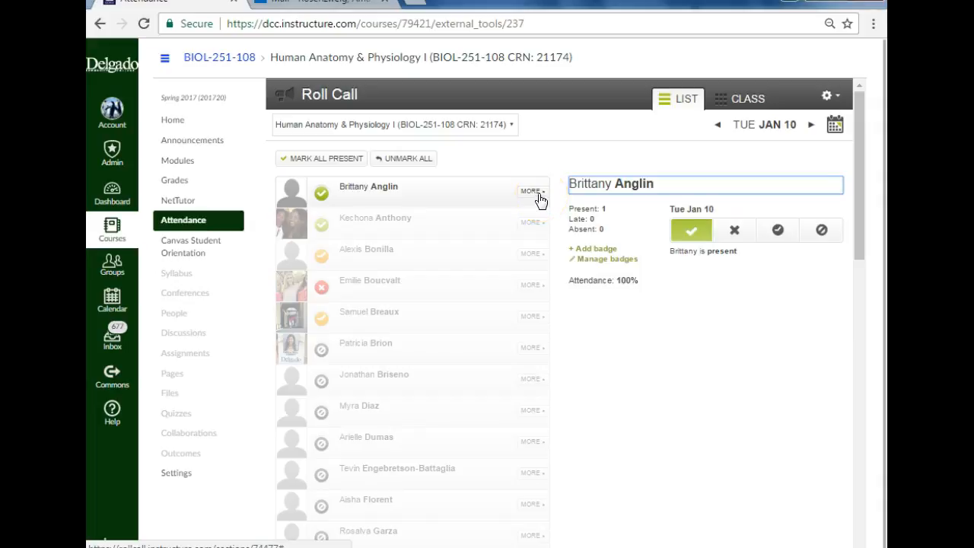
pyautogui.click(533, 192)
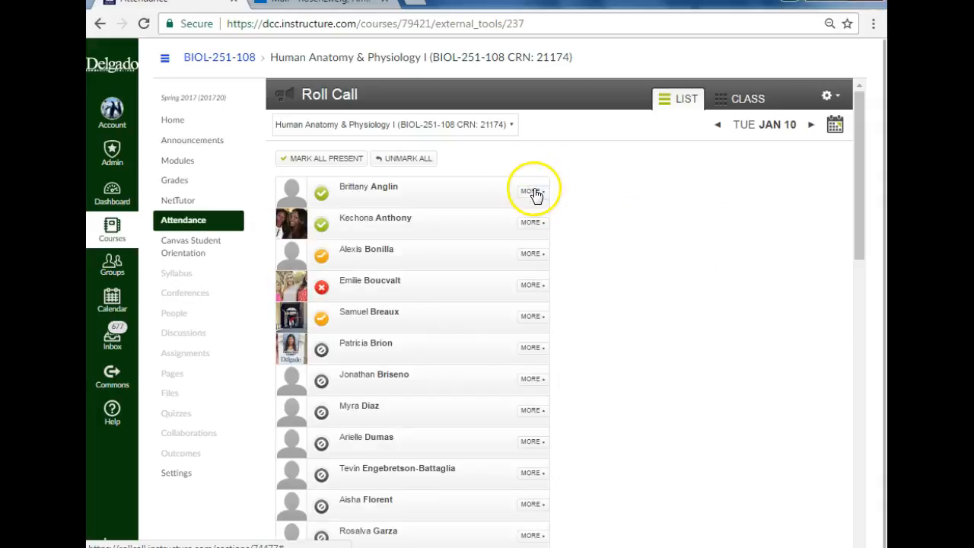
pyautogui.click(534, 192)
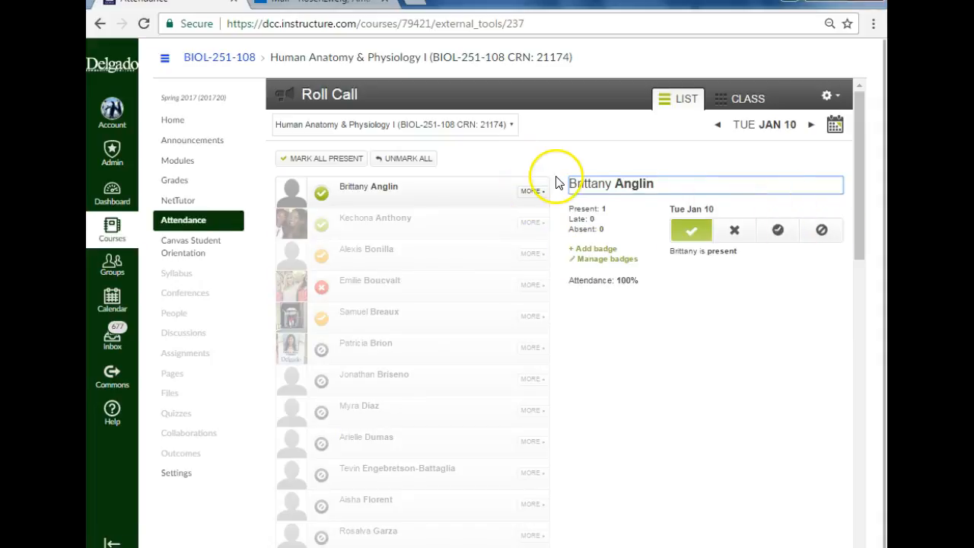
pyautogui.click(540, 194)
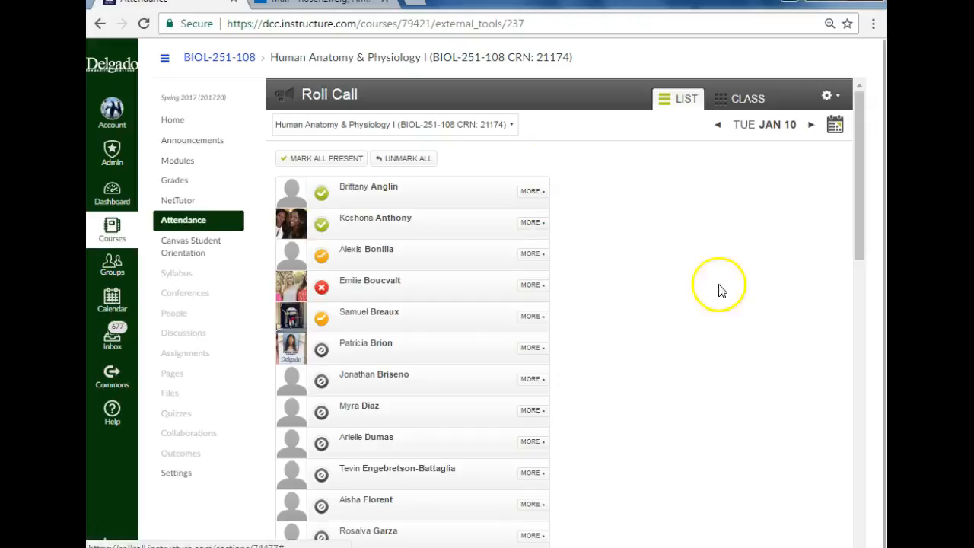
pyautogui.click(533, 191)
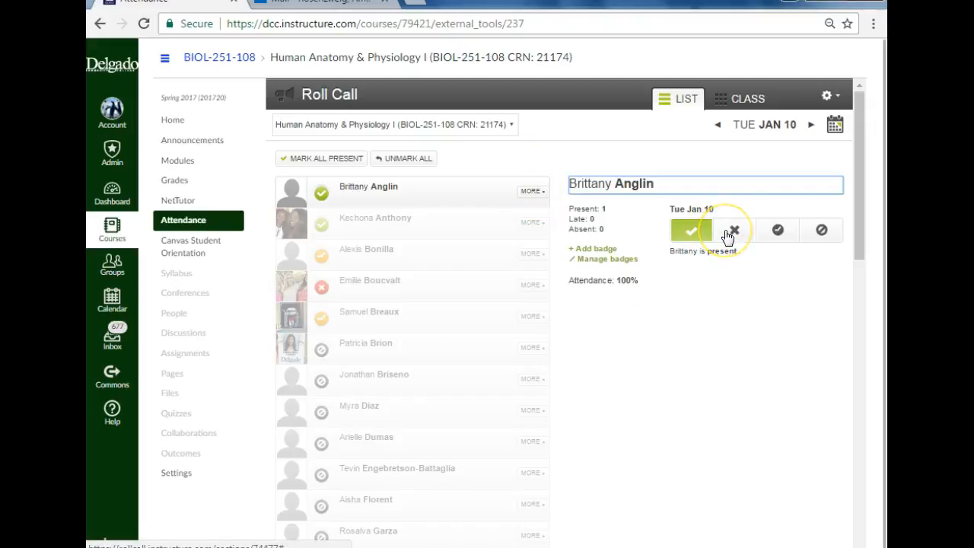
pyautogui.click(615, 269)
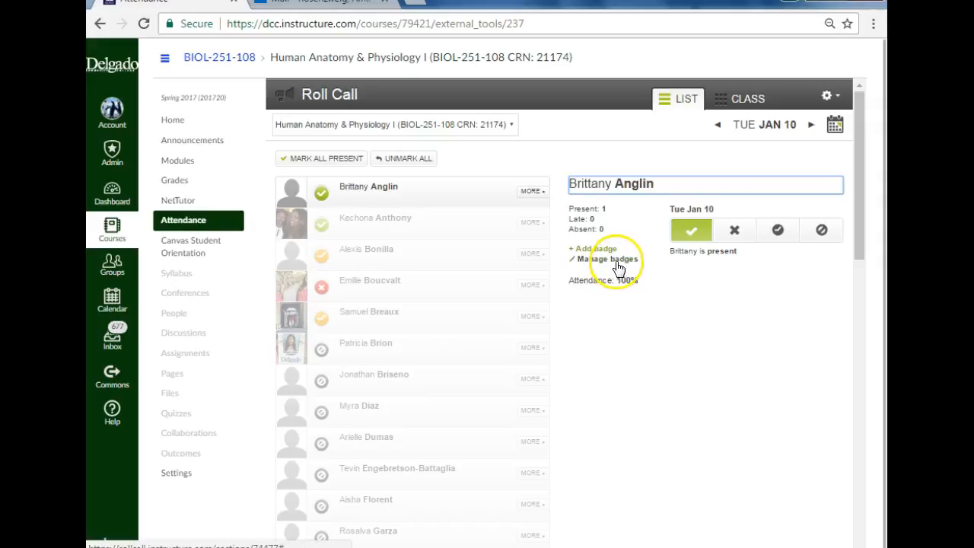
pyautogui.click(512, 195)
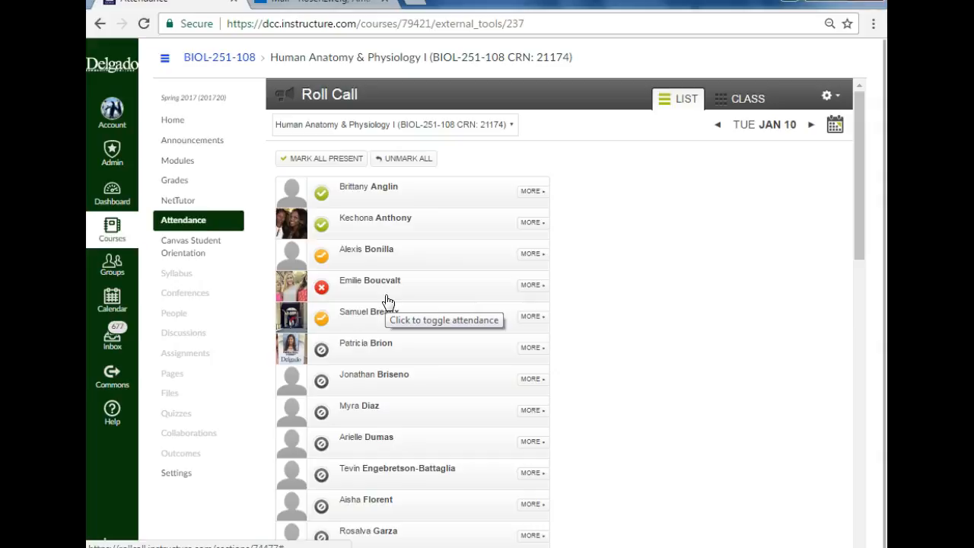
# Step: Mark the sixth through tenth students in the roll call present individually
pyautogui.click(321, 350)
pyautogui.click(321, 381)
pyautogui.click(320, 413)
pyautogui.click(321, 444)
pyautogui.click(321, 474)
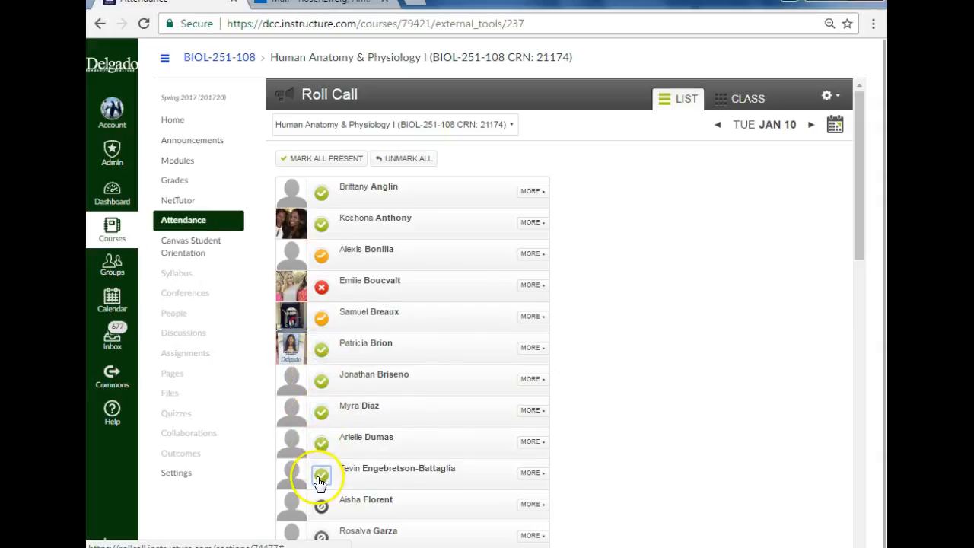
# Step: Mark the whole class present at once for Tuesday, January 10, and check the full student list
pyautogui.scroll(-2, 320, 396)
pyautogui.scroll(2, 327, 319)
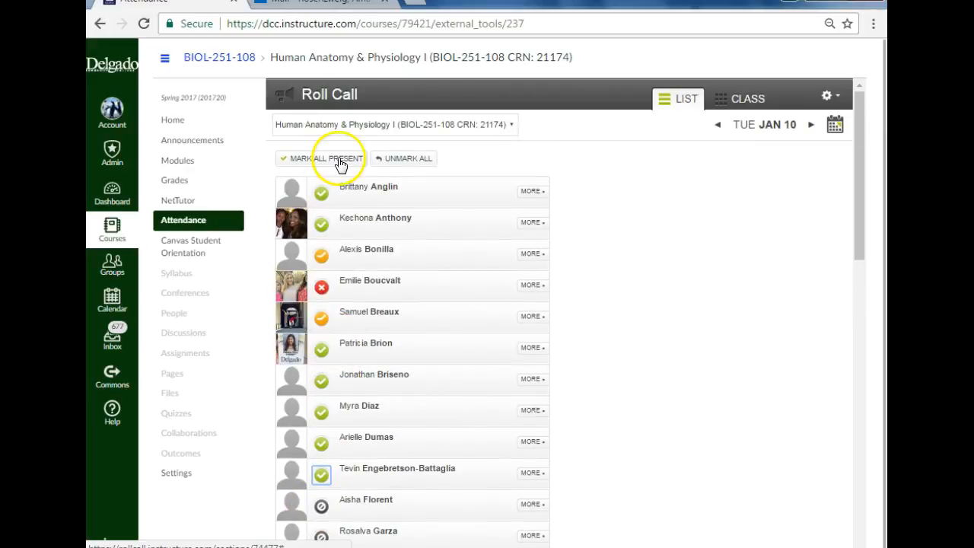
pyautogui.click(340, 162)
pyautogui.scroll(-9, 398, 283)
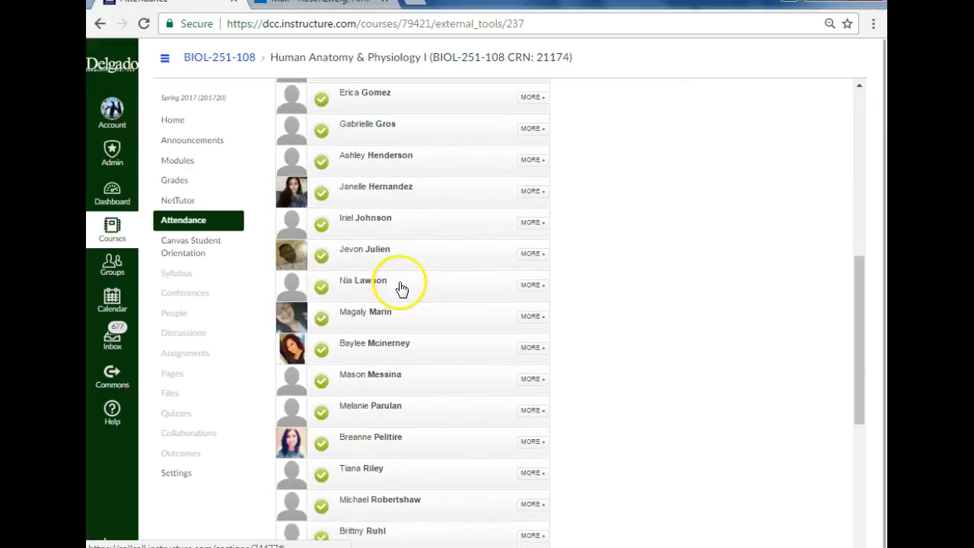
pyautogui.scroll(9, 419, 284)
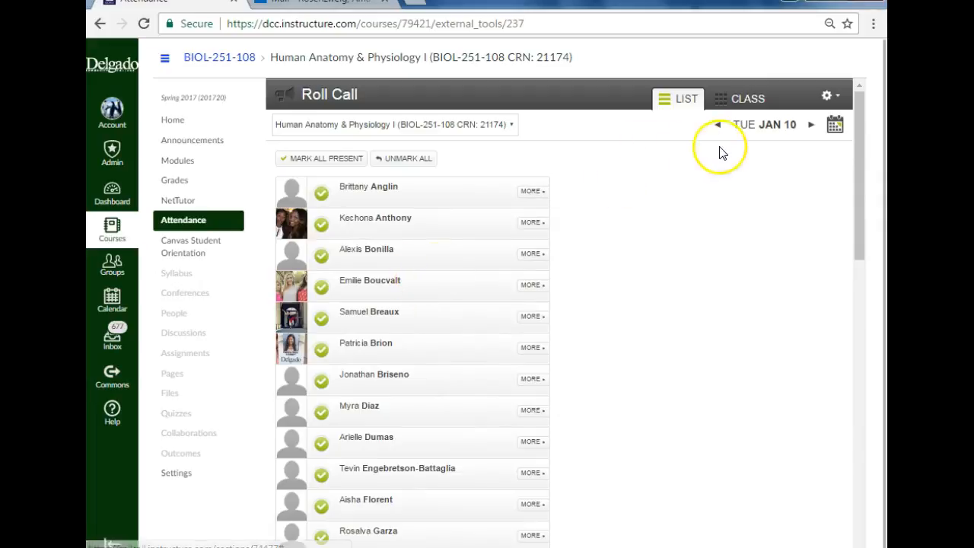
# Step: Run an attendance report for 01/09/2017 through 01/11/2017, sent to the prefilled instructor e-mail
pyautogui.click(834, 99)
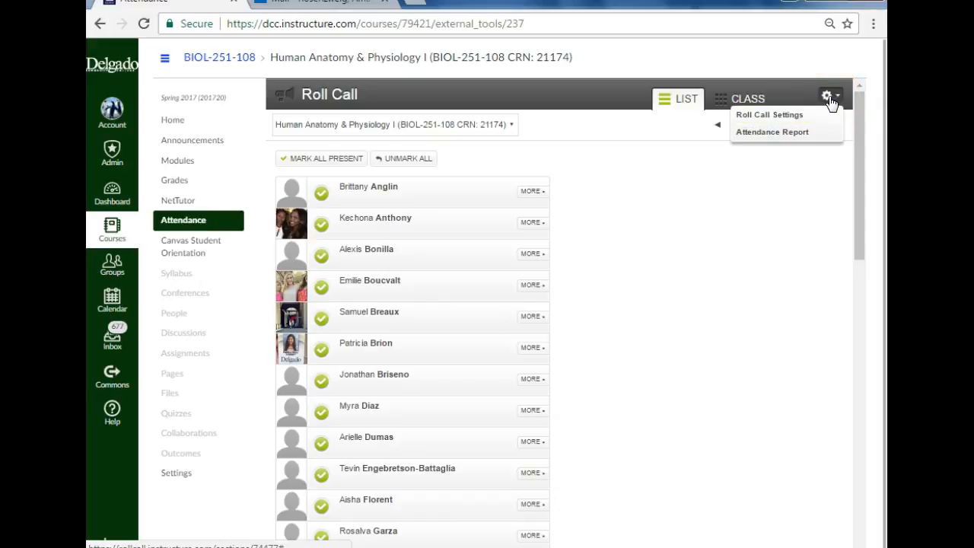
pyautogui.click(798, 132)
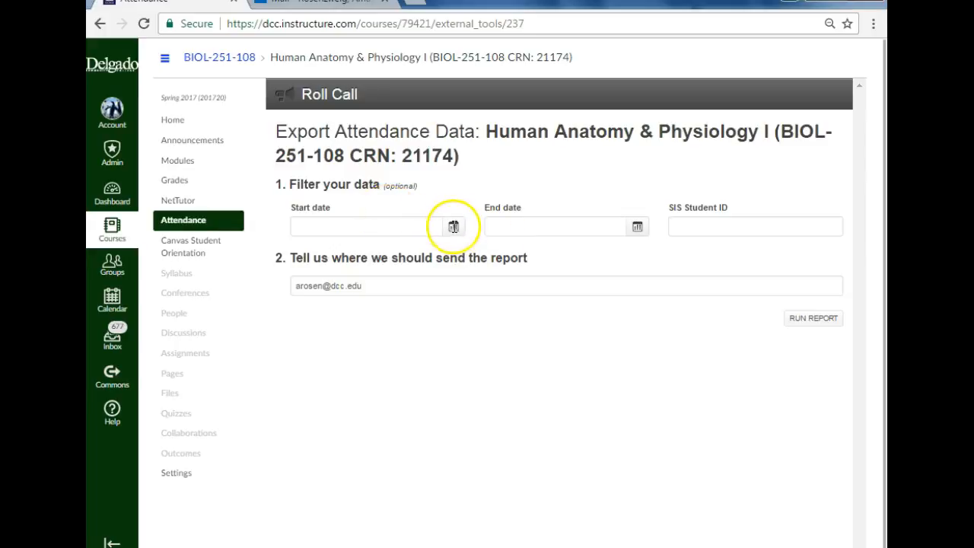
pyautogui.click(453, 226)
pyautogui.click(330, 298)
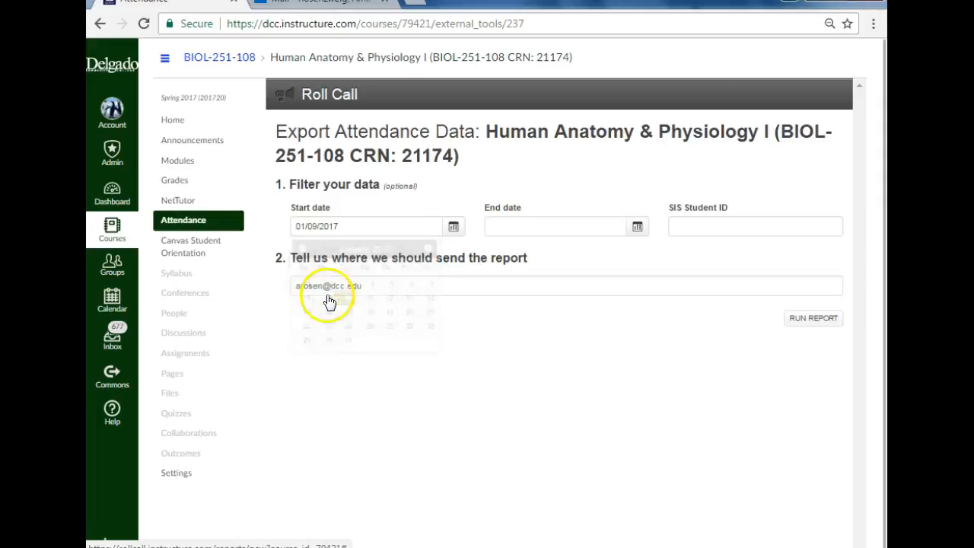
pyautogui.click(638, 226)
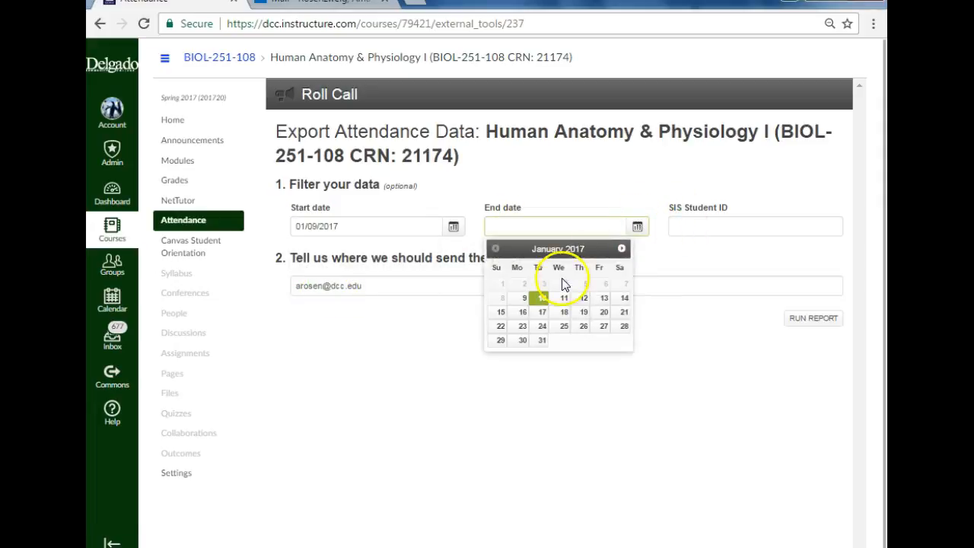
pyautogui.click(564, 298)
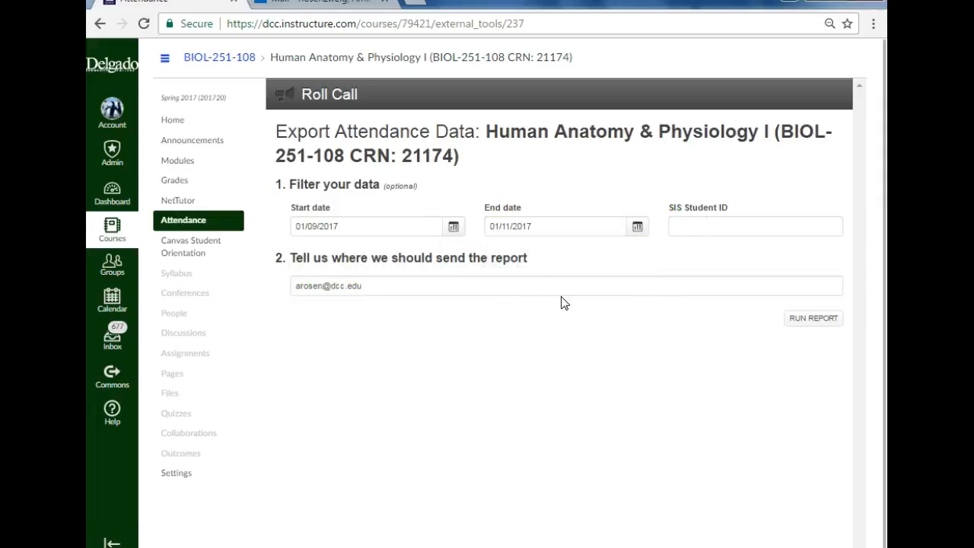
pyautogui.click(808, 323)
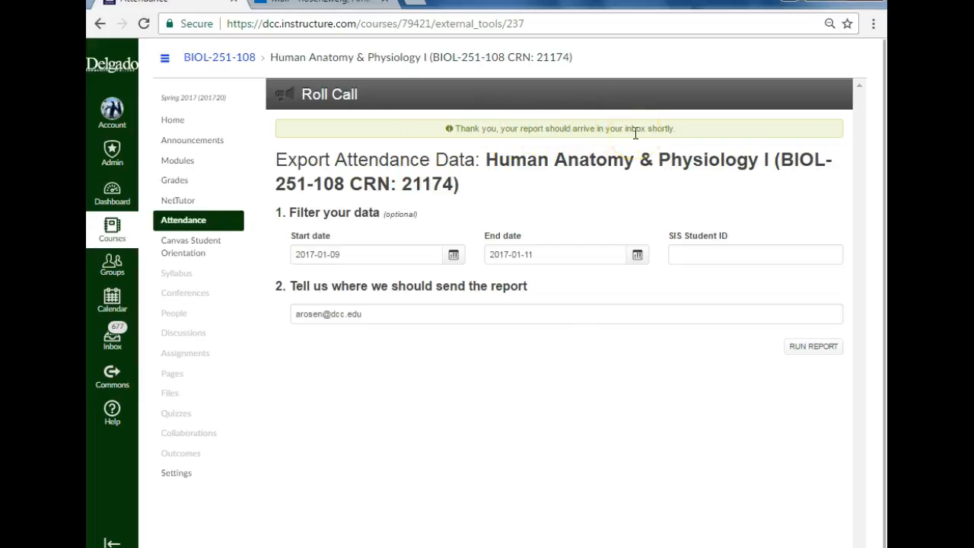
# Step: Reopen the Attendance roll call list and advance it to Wednesday, January 11
pyautogui.click(201, 220)
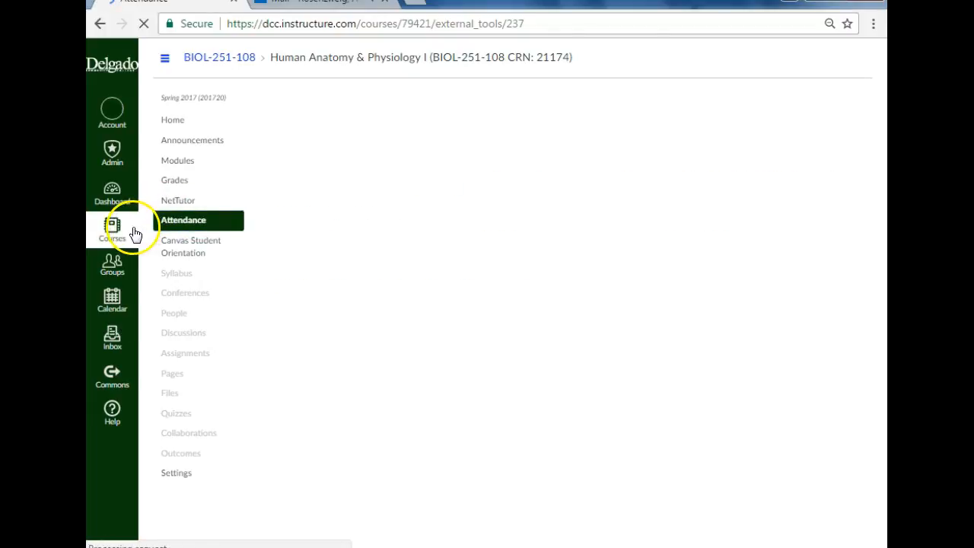
pyautogui.click(171, 227)
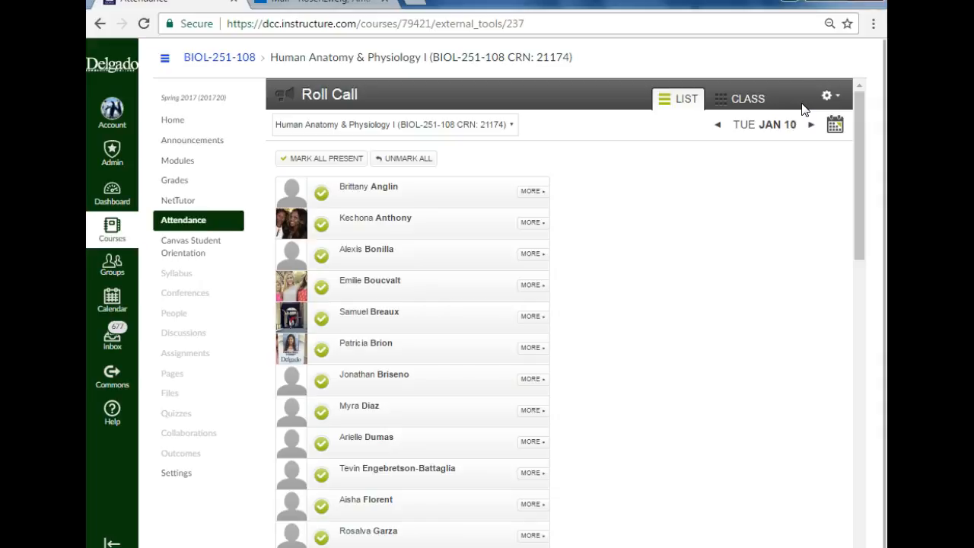
pyautogui.click(812, 124)
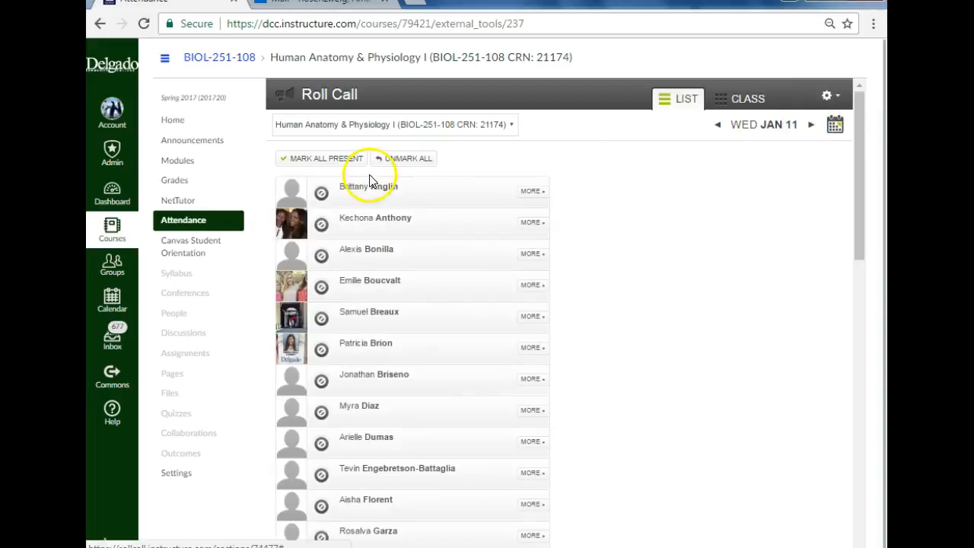
# Step: Mark the whole class present for Wednesday, January 11, and compare the roll call with the previous day's
pyautogui.click(291, 160)
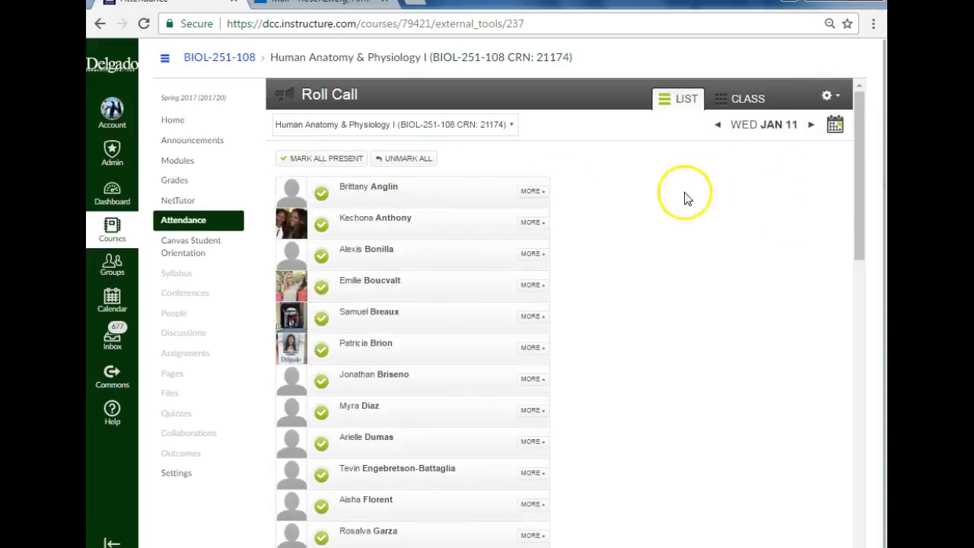
pyautogui.scroll(-5, 615, 209)
pyautogui.scroll(5, 618, 213)
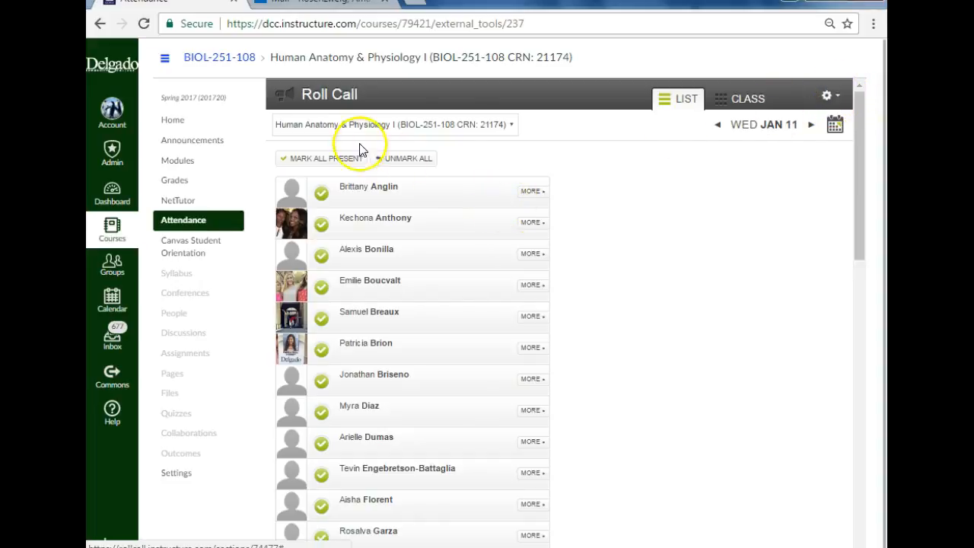
pyautogui.click(718, 128)
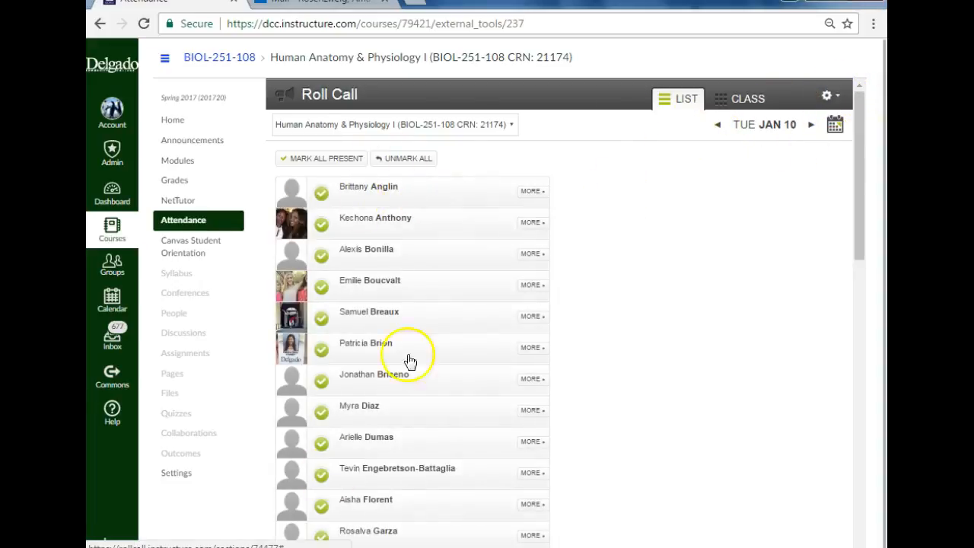
pyautogui.click(810, 128)
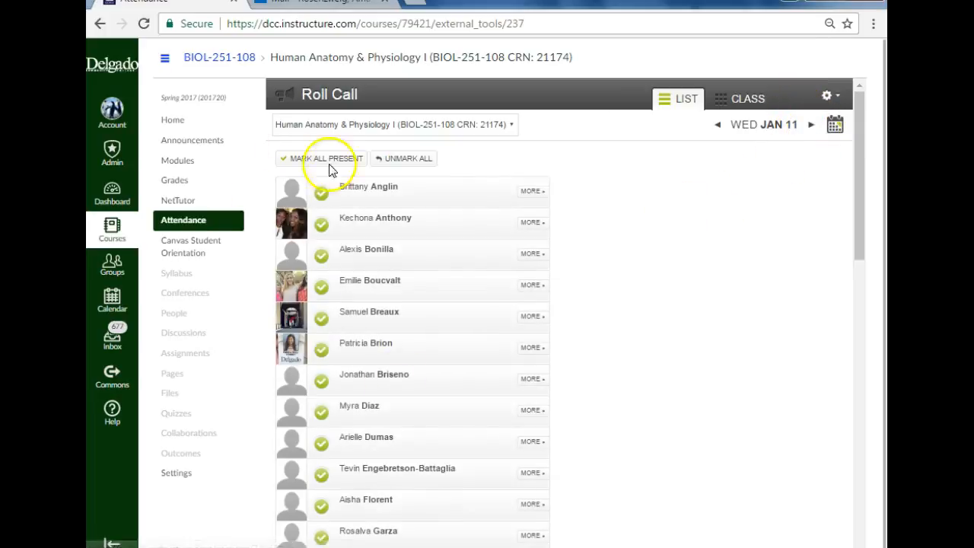
# Step: Run an attendance report from 2017-01-09 through 2017-01-12, sent to the prefilled instructor e-mail
pyautogui.click(831, 95)
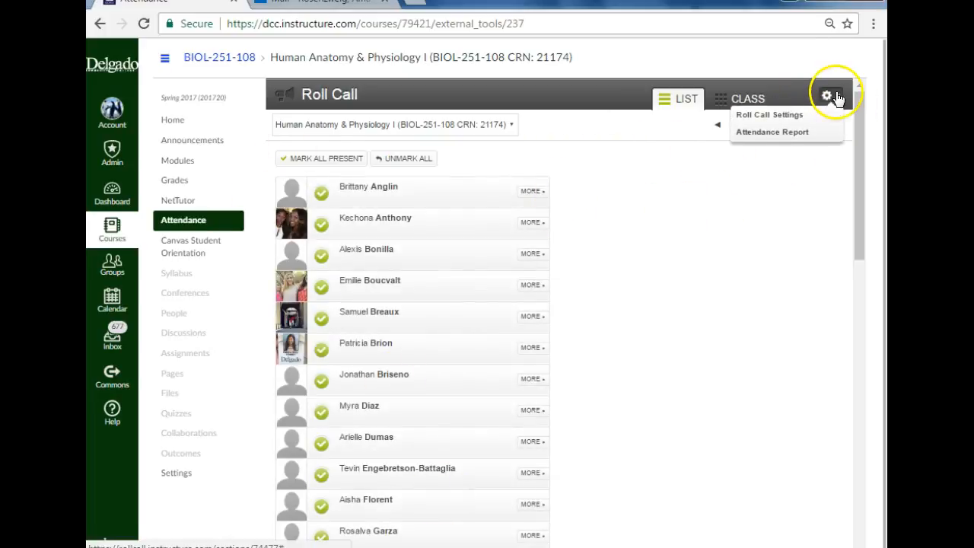
pyautogui.click(786, 133)
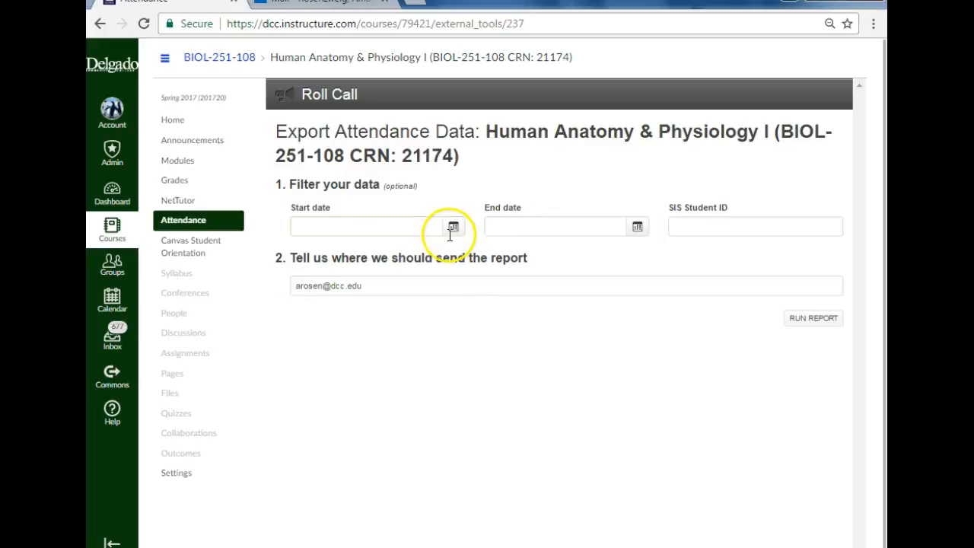
pyautogui.click(452, 227)
pyautogui.click(330, 297)
pyautogui.click(637, 227)
pyautogui.click(583, 299)
pyautogui.click(813, 318)
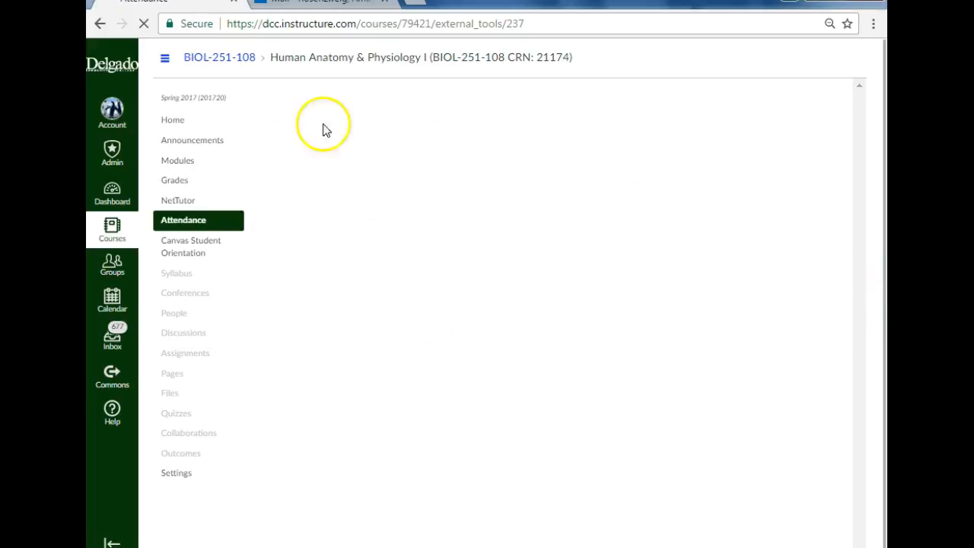
# Step: Switch to the Outlook inbox, open the newest Roll Call Attendance Report message and download the report from its link
pyautogui.click(319, 2)
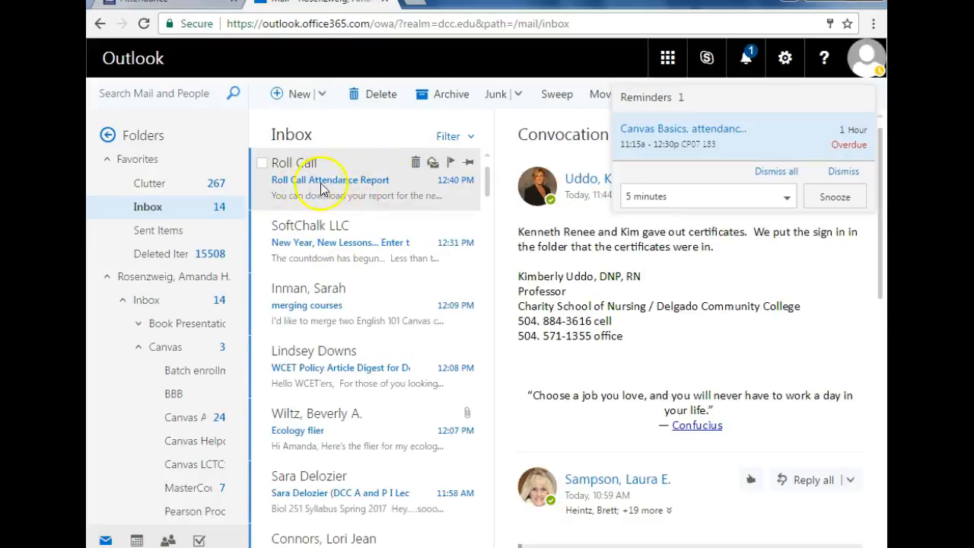
pyautogui.click(187, 213)
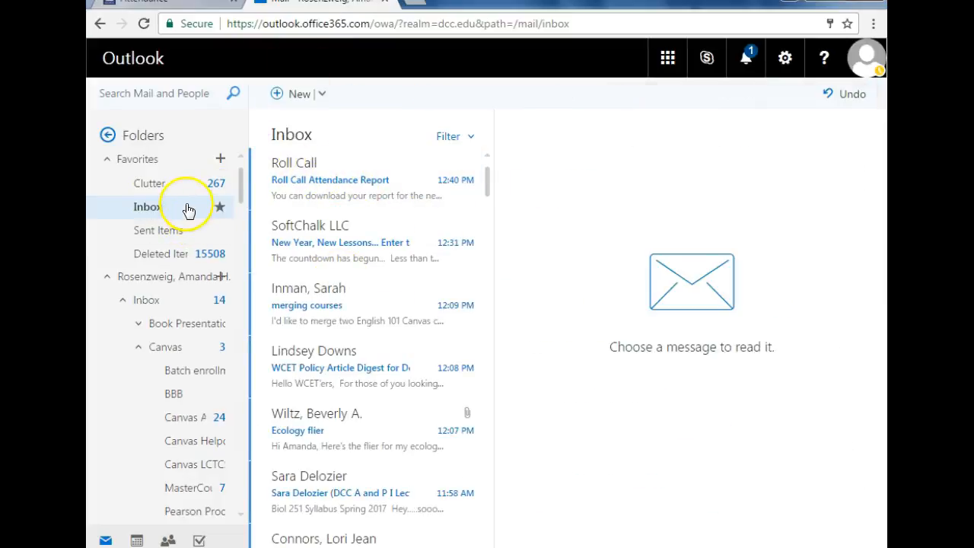
pyautogui.scroll(-1, 370, 250)
pyautogui.scroll(1, 373, 251)
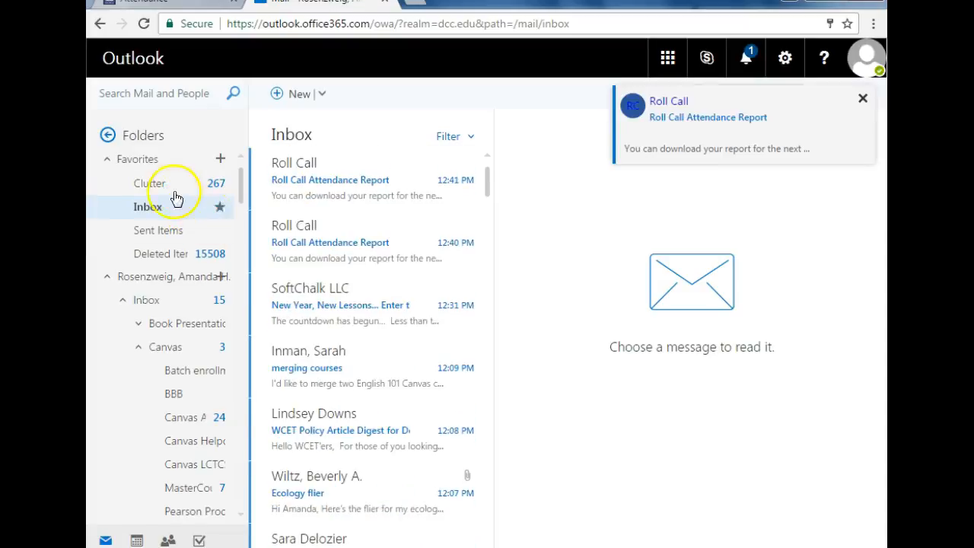
pyautogui.click(301, 179)
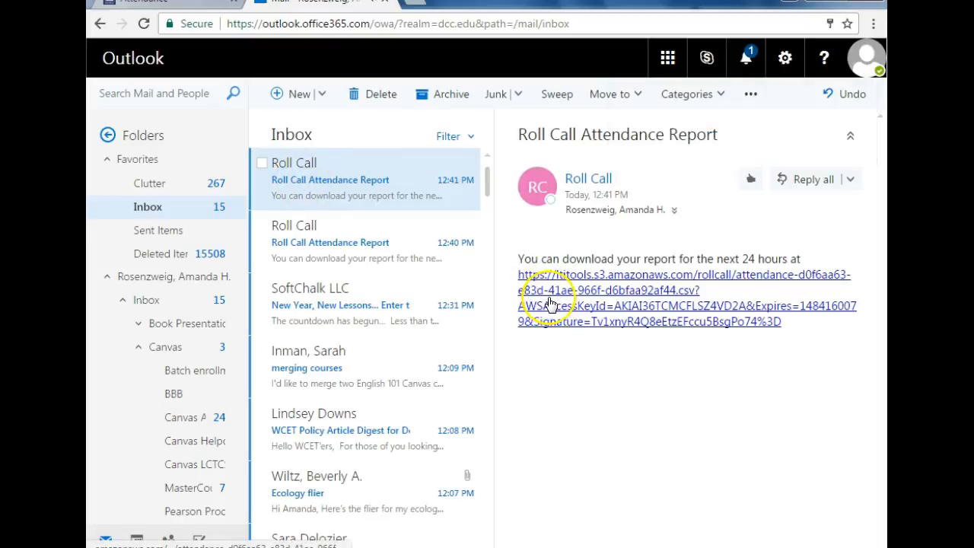
pyautogui.click(551, 305)
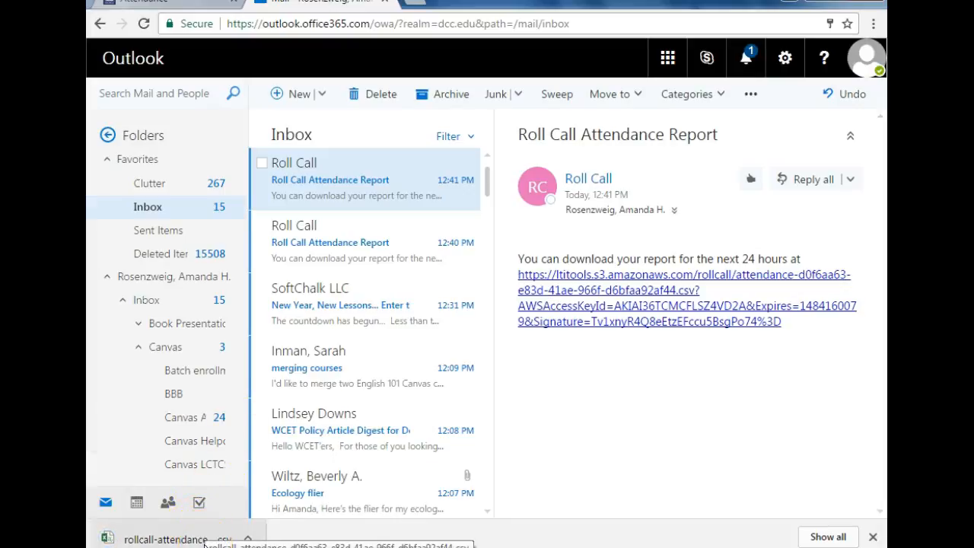
# Step: Open the downloaded rollcall-attendance CSV in Excel and review the attendance rows for the reported class dates
pyautogui.click(202, 539)
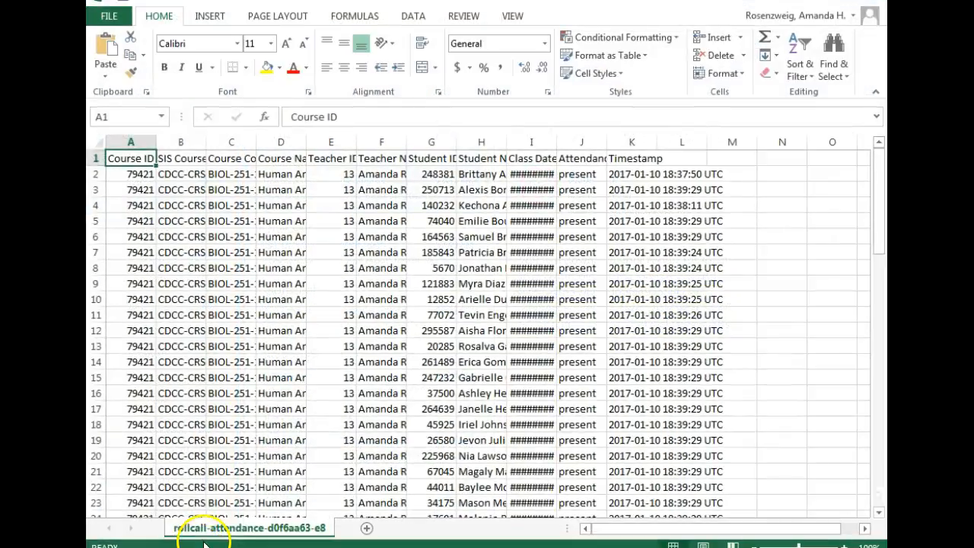
pyautogui.scroll(-1, 315, 343)
pyautogui.scroll(-9, 314, 343)
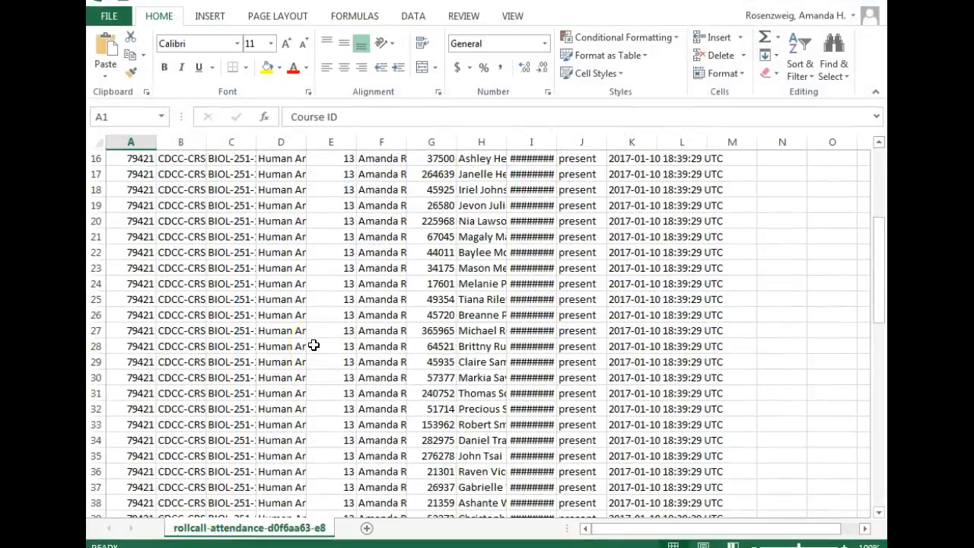
pyautogui.scroll(-11, 311, 350)
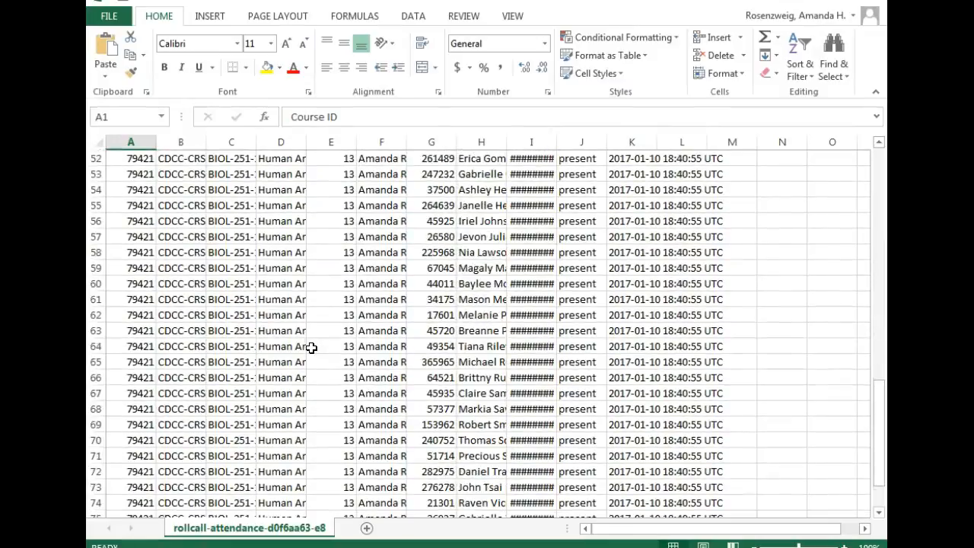
pyautogui.scroll(20, 311, 363)
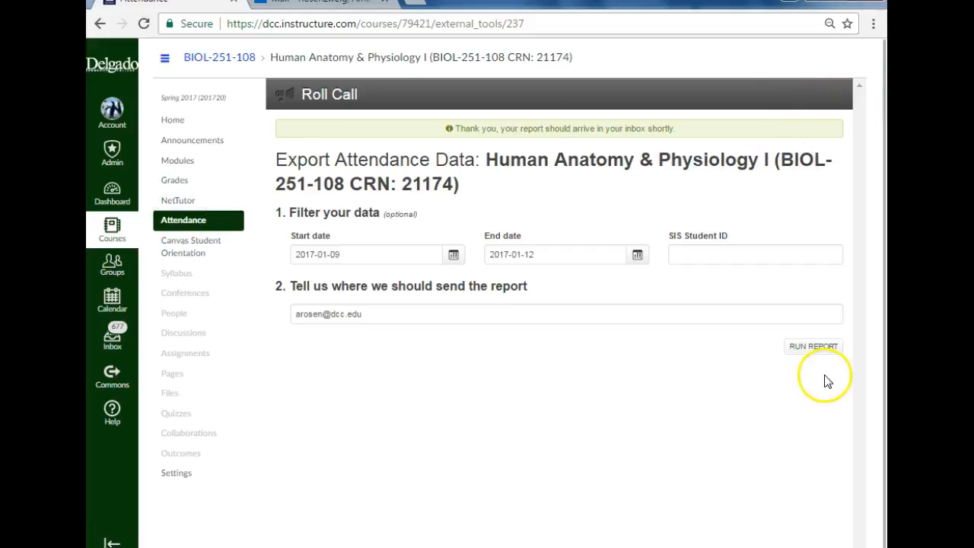
# Step: Return to the Canvas Attendance roll call and check how a lateness counts in the Roll Call settings
pyautogui.click(175, 220)
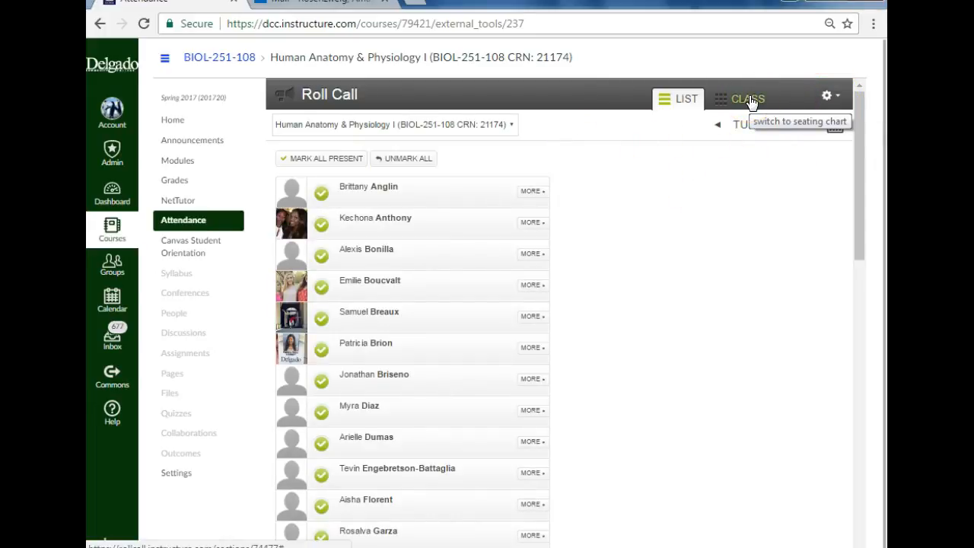
pyautogui.click(829, 98)
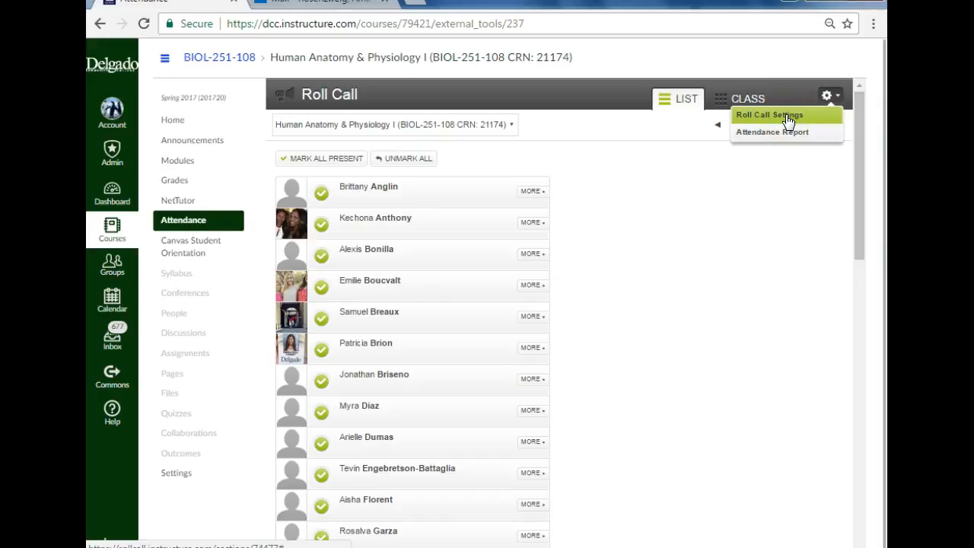
pyautogui.click(788, 121)
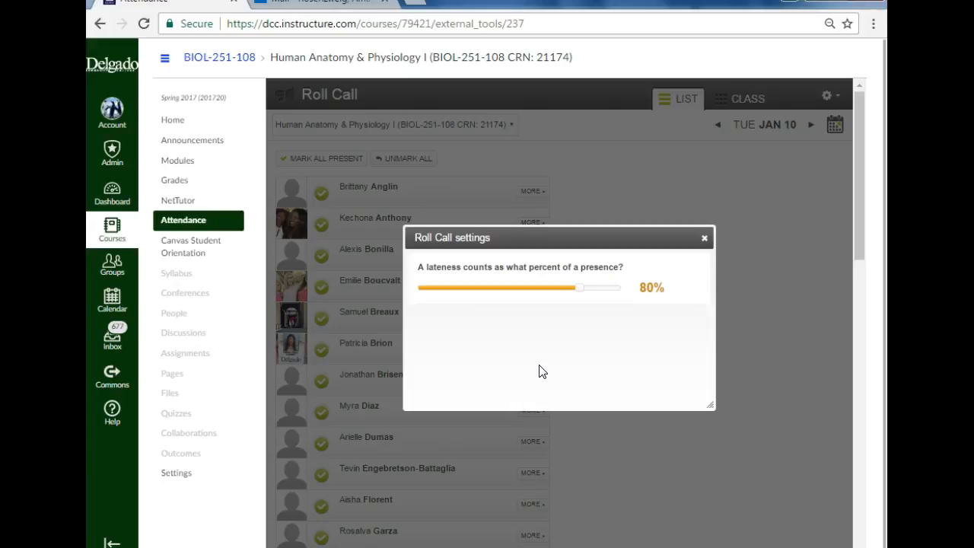
pyautogui.click(705, 239)
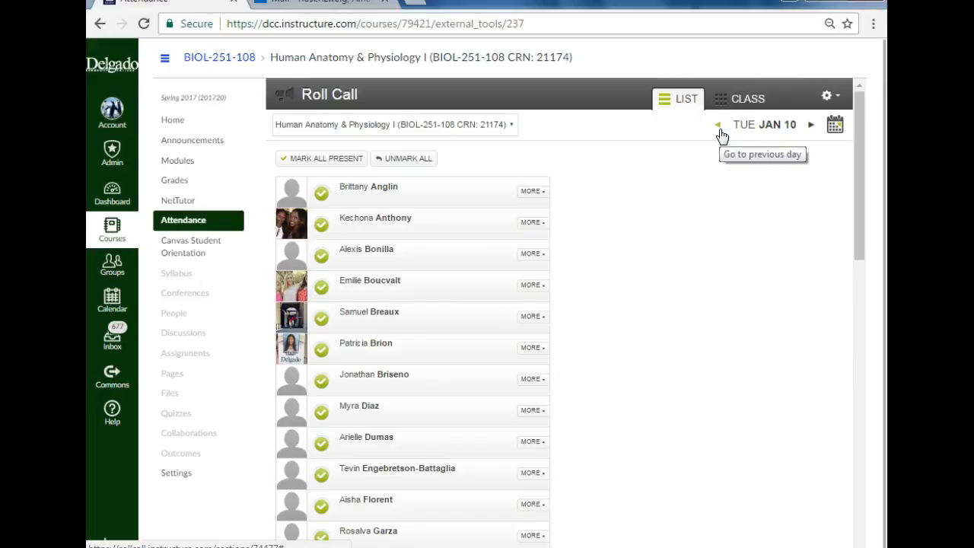
# Step: Use the date calendar to bring up the roll call for Monday, January 23, and look over its student list
pyautogui.click(811, 132)
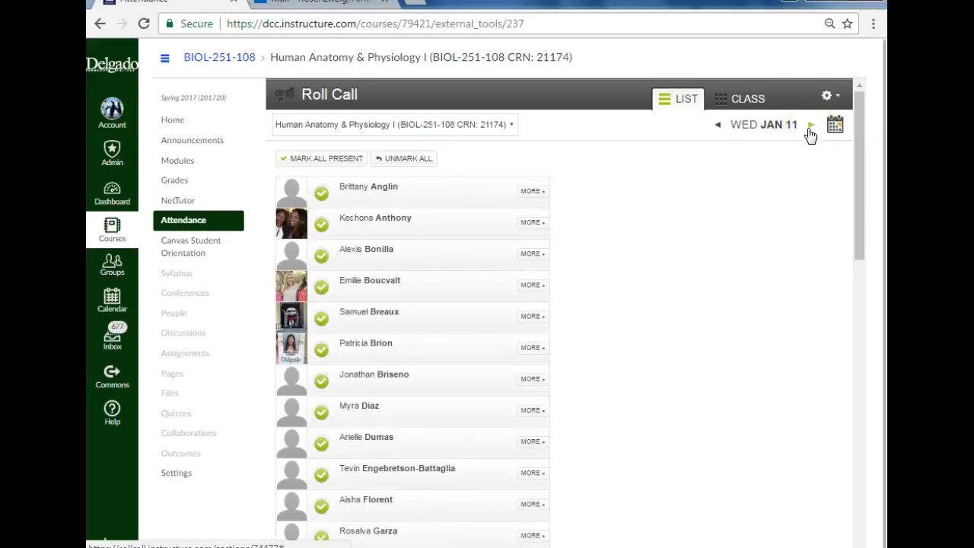
pyautogui.click(835, 126)
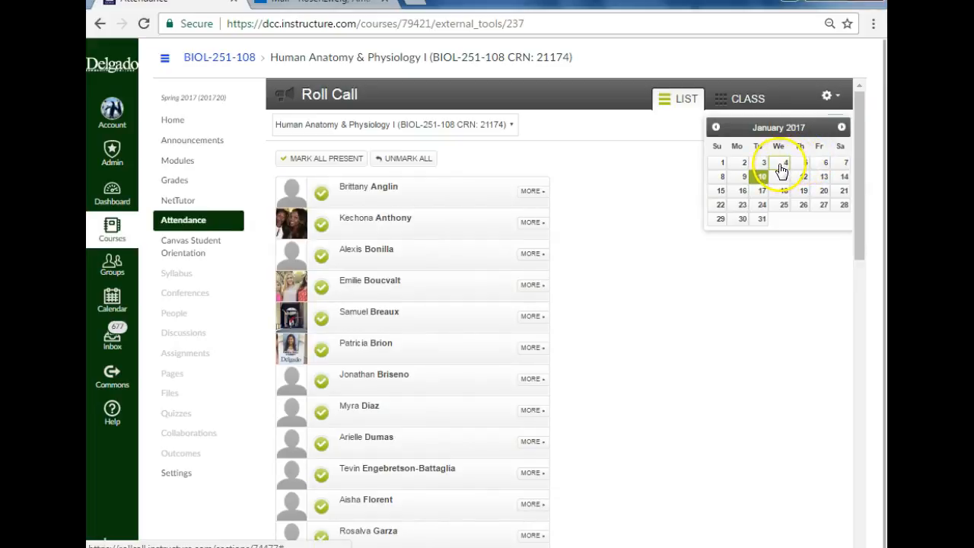
pyautogui.click(763, 207)
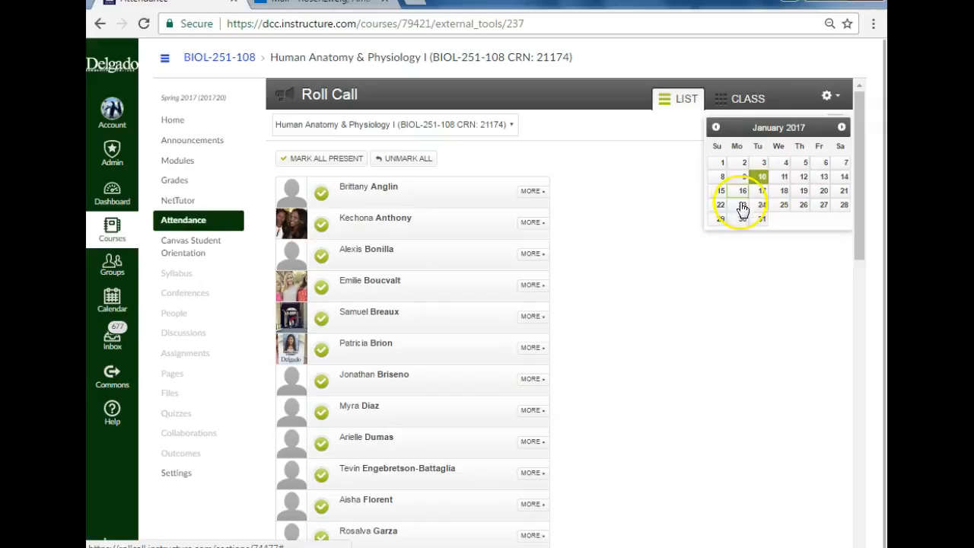
pyautogui.click(742, 206)
pyautogui.scroll(-4, 586, 312)
pyautogui.scroll(4, 586, 312)
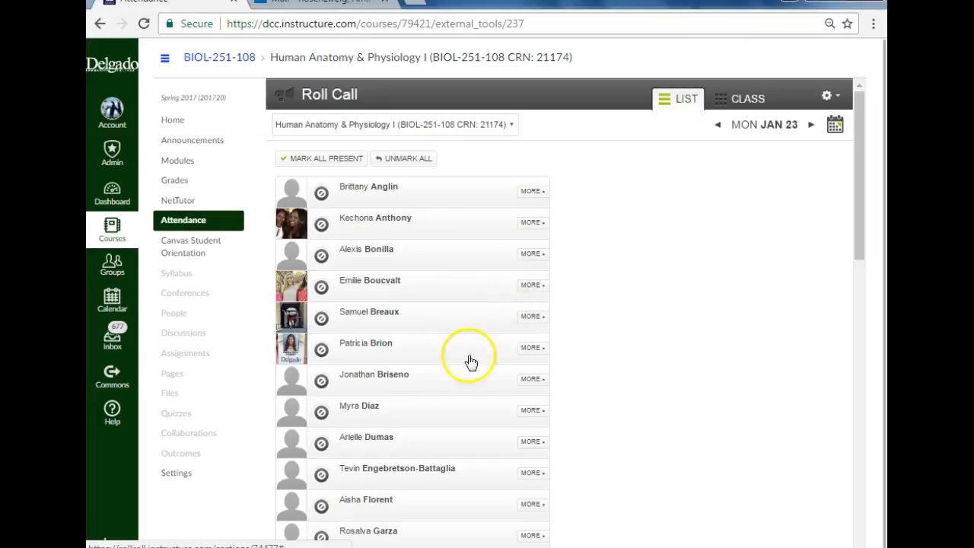
# Step: Check the roll call's section selector and the list of enrolled courses, staying in the current course
pyautogui.click(513, 127)
pyautogui.click(514, 127)
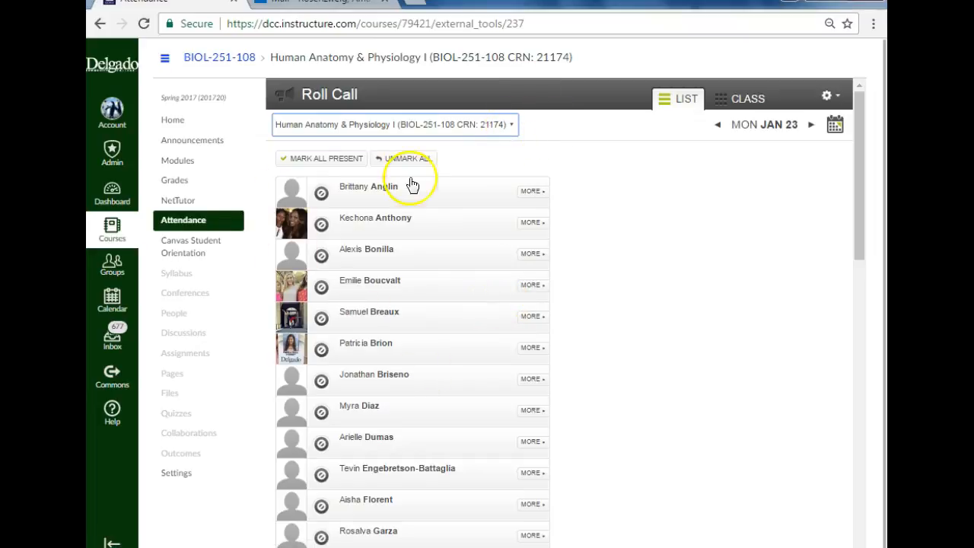
pyautogui.click(103, 231)
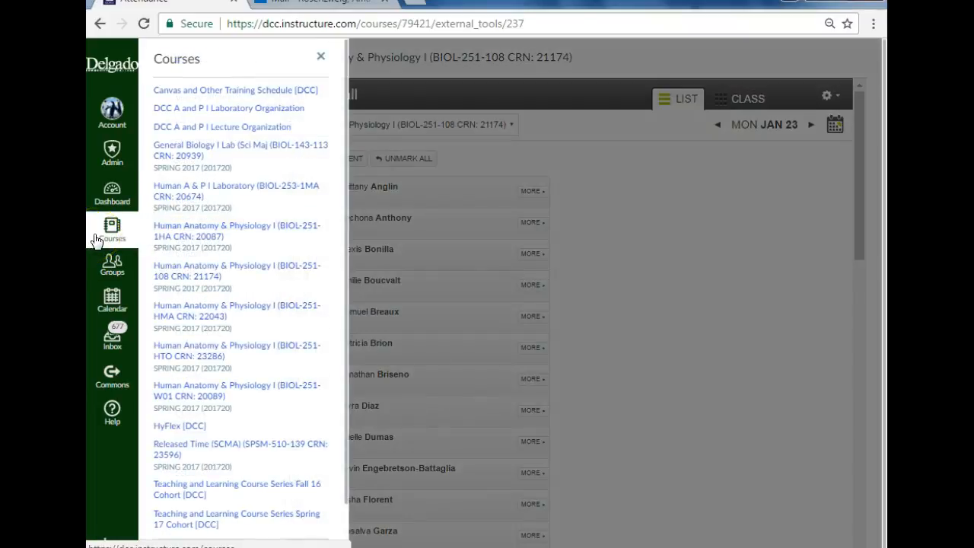
pyautogui.click(750, 335)
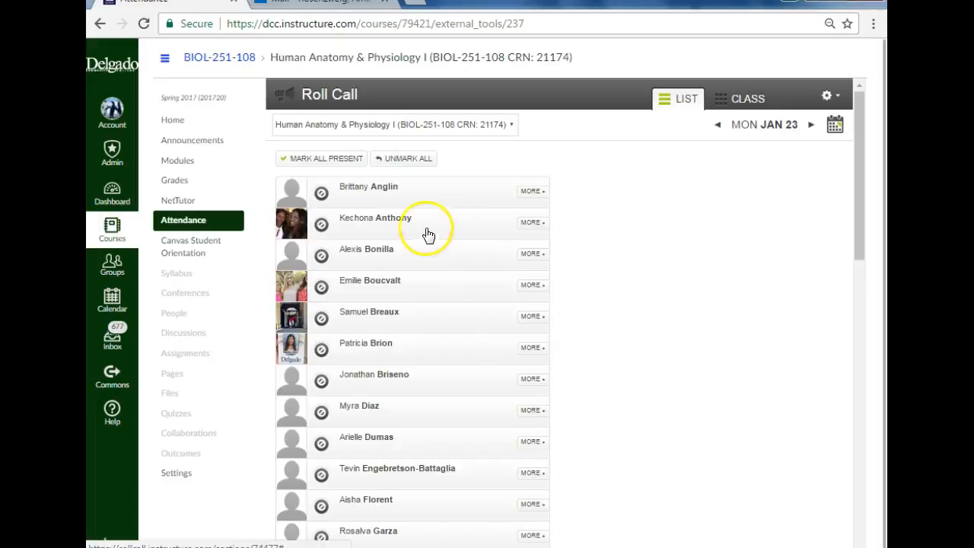
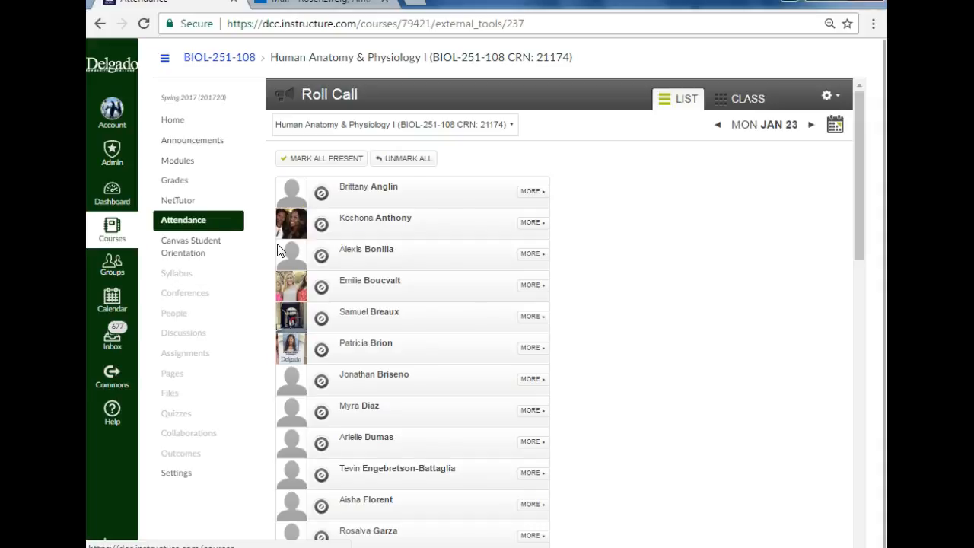
# Step: Mark the first student in the January 23 roll call as late and the second and third students as present
pyautogui.click(319, 196)
pyautogui.click(319, 196)
pyautogui.click(319, 196)
pyautogui.click(321, 226)
pyautogui.click(323, 259)
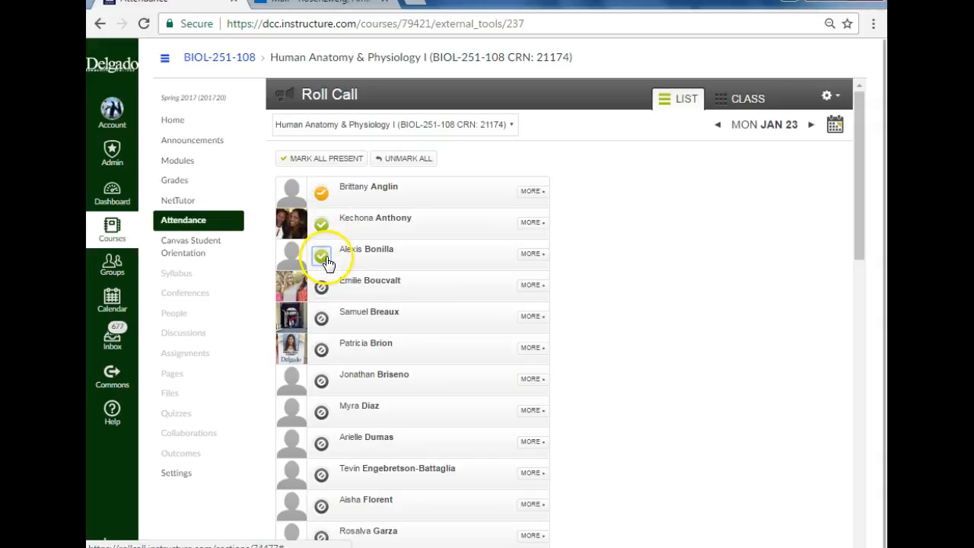
pyautogui.click(354, 251)
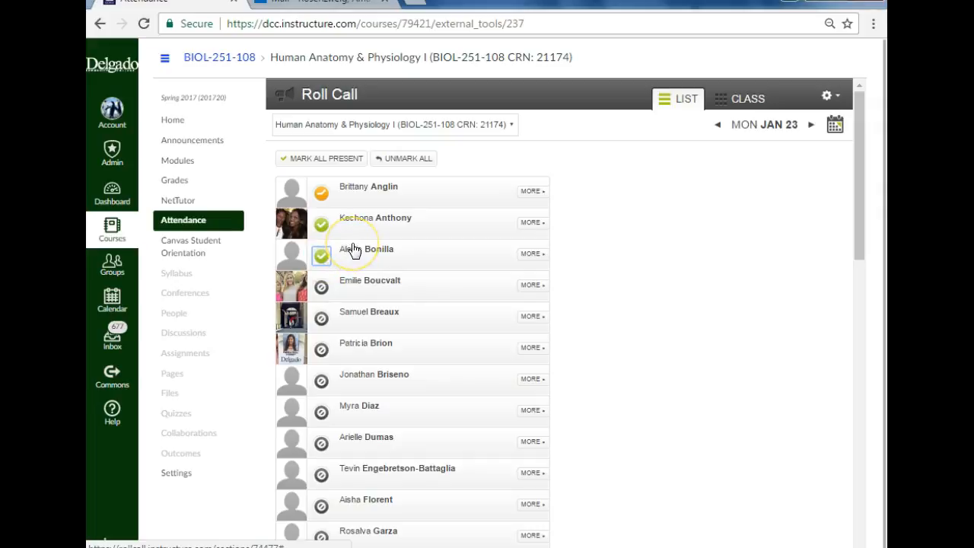